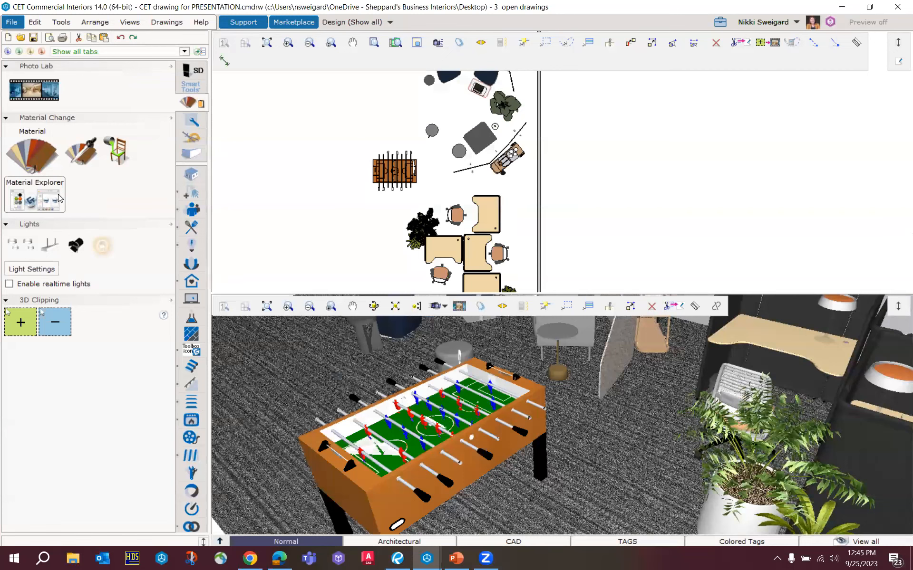
Open the Material Explorer, show the Carpet stripe category and apply Carpet Stripe 031 to the floor.
{"action": "left_click", "coordinate": [48, 199]}
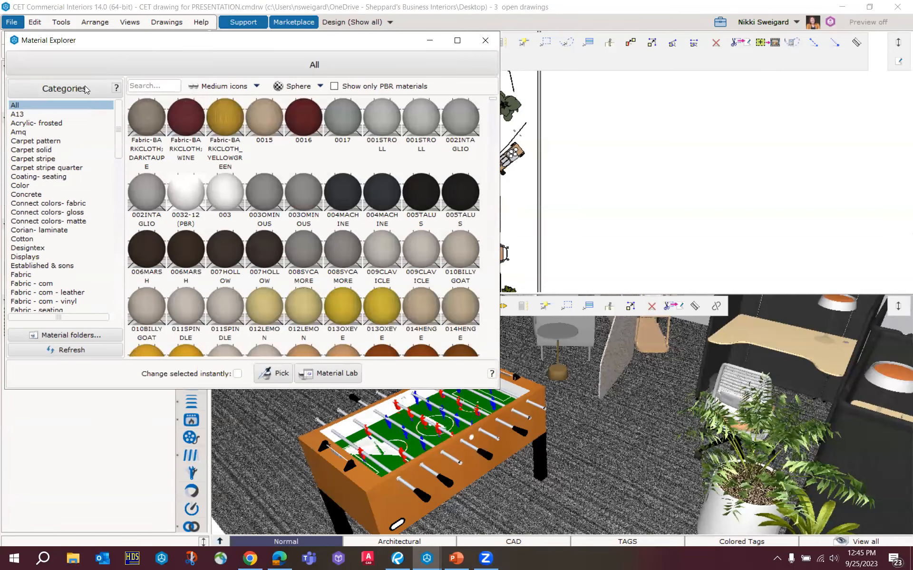
{"action": "mouse_move", "coordinate": [126, 116]}
{"action": "left_mouse_down"}
{"action": "mouse_move", "coordinate": [134, 284]}
{"action": "mouse_move", "coordinate": [125, 117]}
{"action": "left_mouse_up"}
{"action": "scroll", "coordinate": [592, 428], "scroll_direction": "down", "scroll_amount": 5}
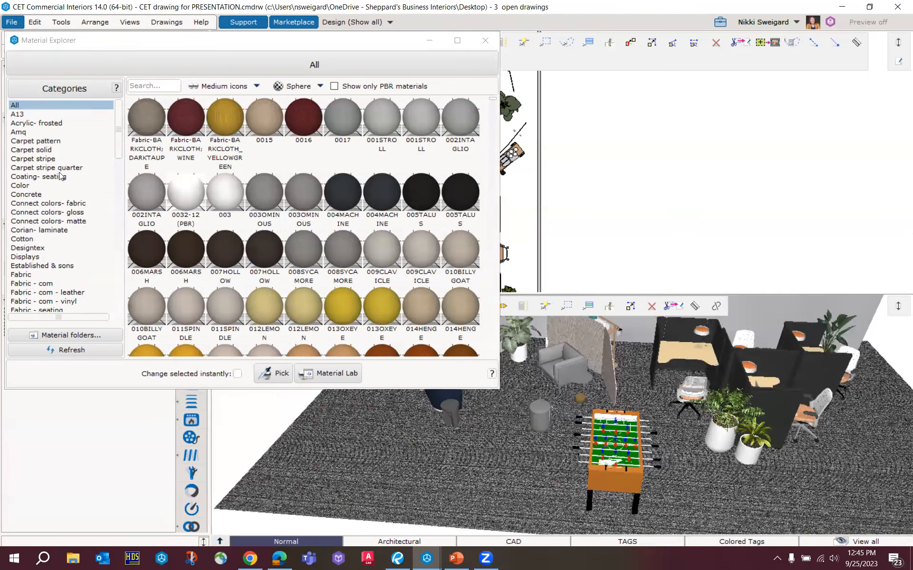
{"action": "left_click", "coordinate": [61, 159]}
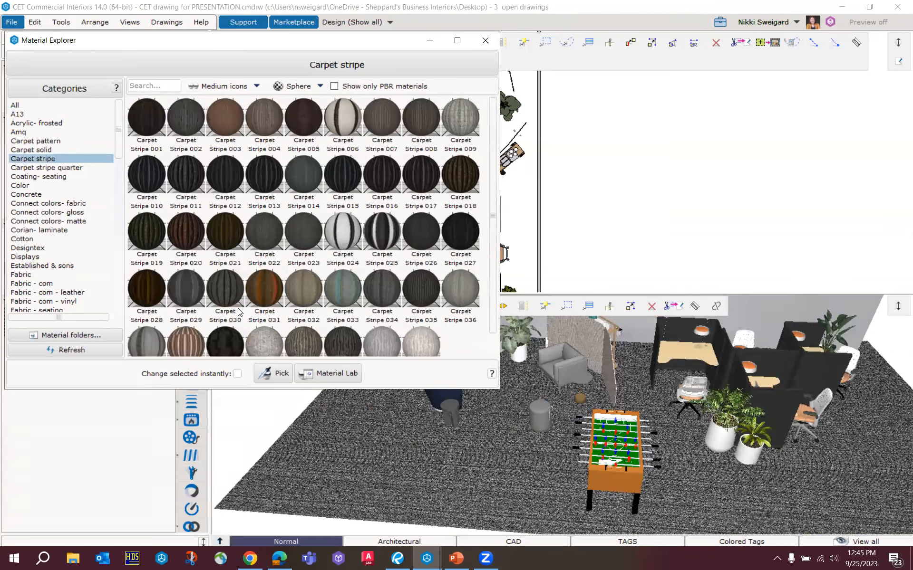
{"action": "left_click_drag", "start_coordinate": [265, 291], "coordinate": [500, 449]}
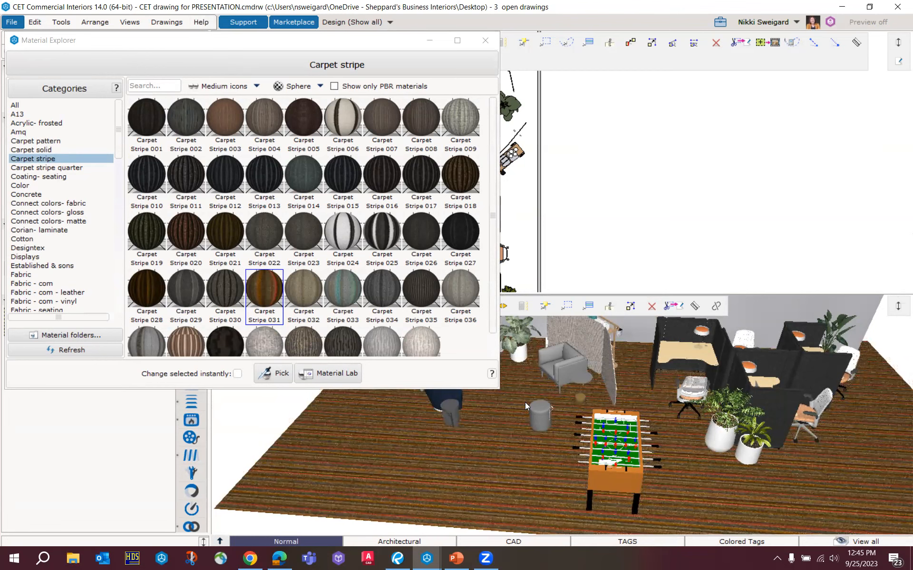
{"action": "middle_click_drag", "start_coordinate": [505, 458], "coordinate": [484, 472]}
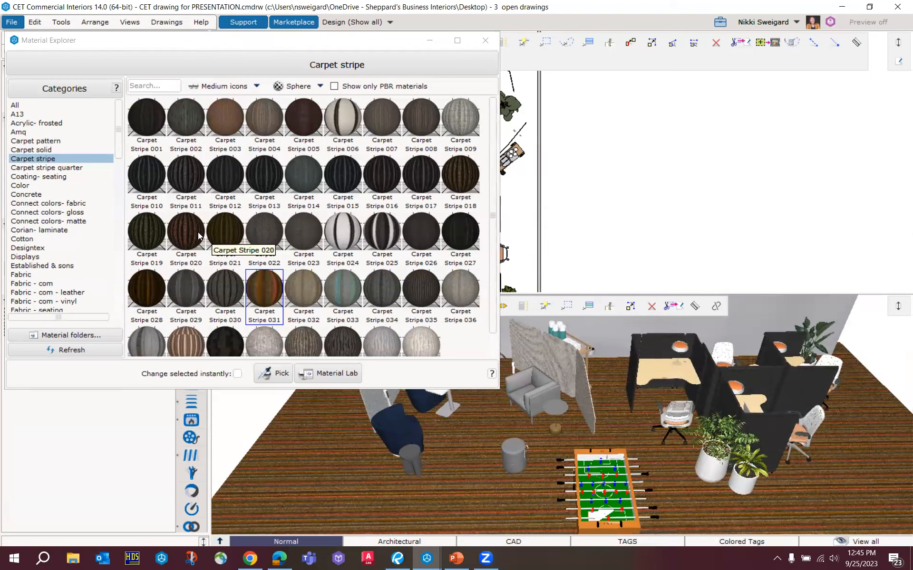
Try Carpet Stripe 006 on the floor and replace it with Carpet Stripe 002.
{"action": "left_click", "coordinate": [190, 124]}
{"action": "left_click", "coordinate": [352, 119]}
{"action": "left_click", "coordinate": [360, 469]}
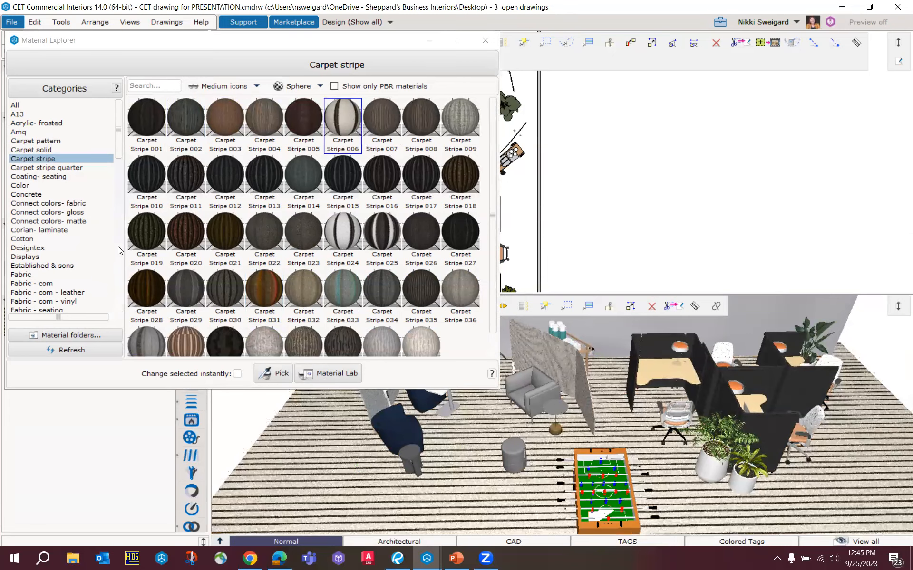
{"action": "double_click", "coordinate": [163, 135]}
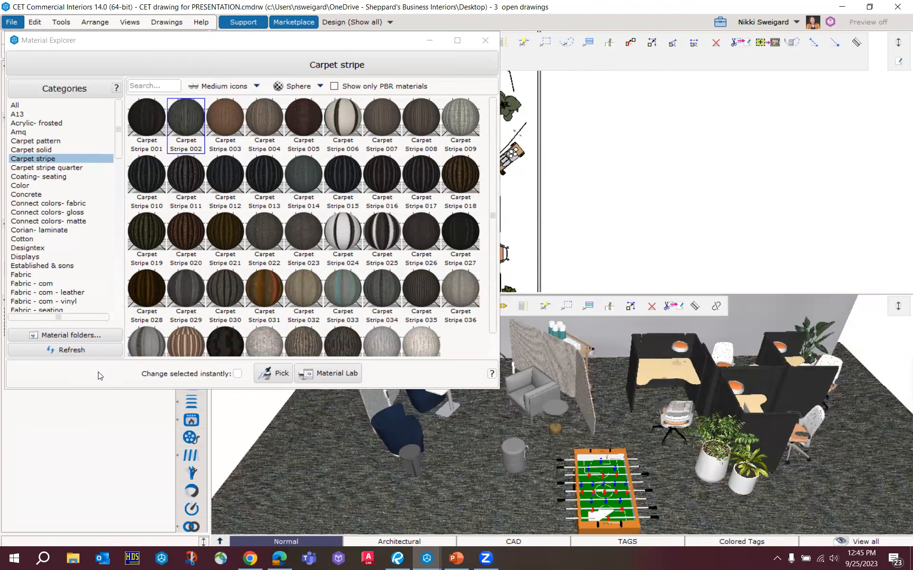
{"action": "scroll", "coordinate": [661, 385], "scroll_direction": "up", "scroll_amount": 3}
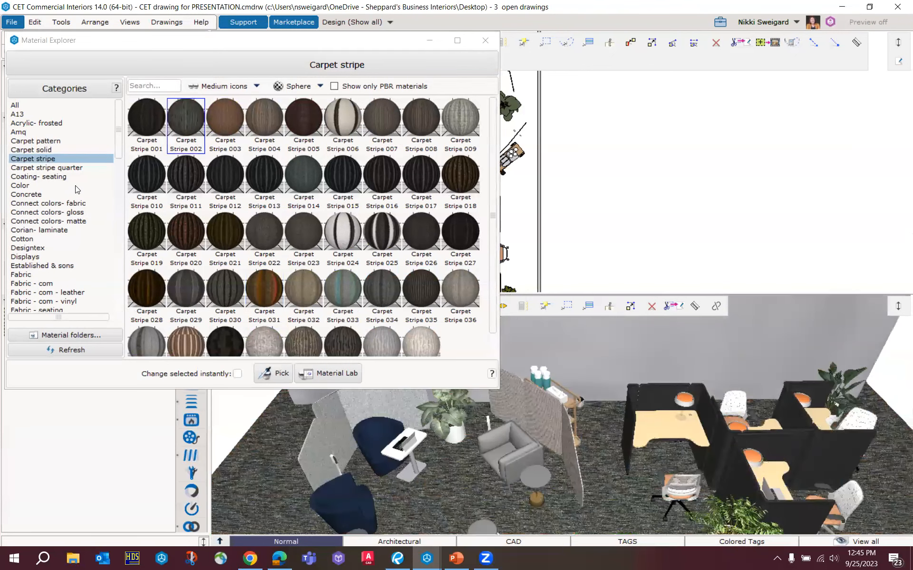
Apply paint 7675 from the Paint category to Side A 00 of the long straight wall behind the furniture.
{"action": "left_click_drag", "start_coordinate": [122, 152], "coordinate": [122, 200]}
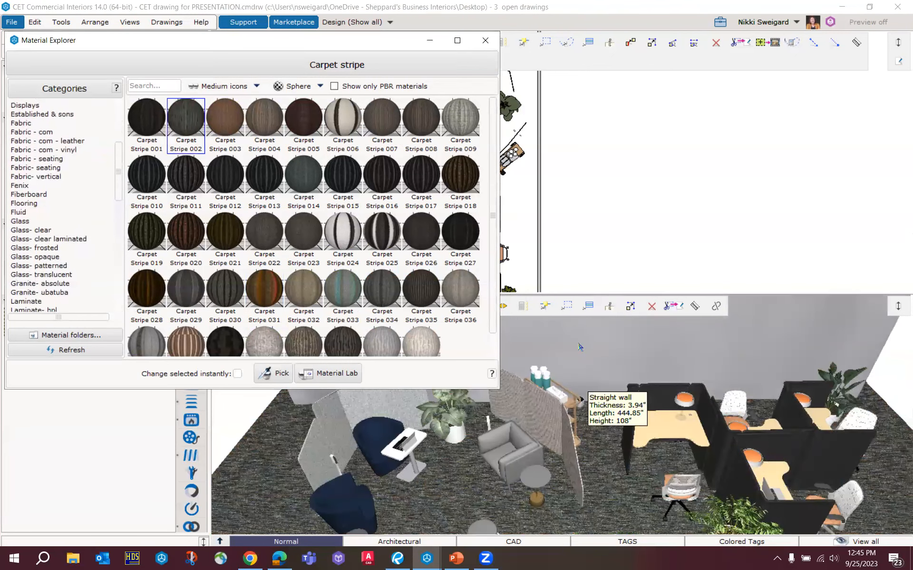
{"action": "scroll", "coordinate": [604, 396], "scroll_direction": "down", "scroll_amount": 3}
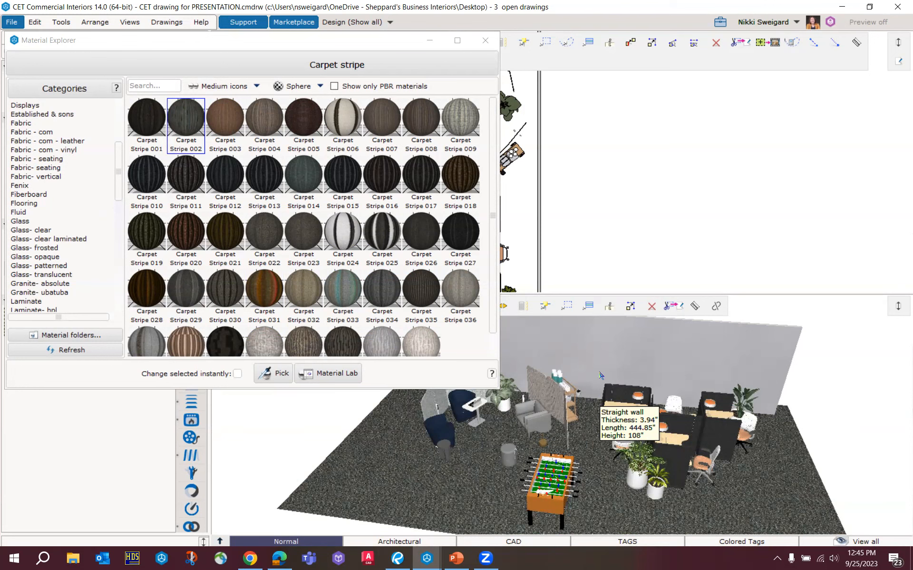
{"action": "left_click_drag", "start_coordinate": [122, 187], "coordinate": [123, 238]}
{"action": "left_click", "coordinate": [54, 240]}
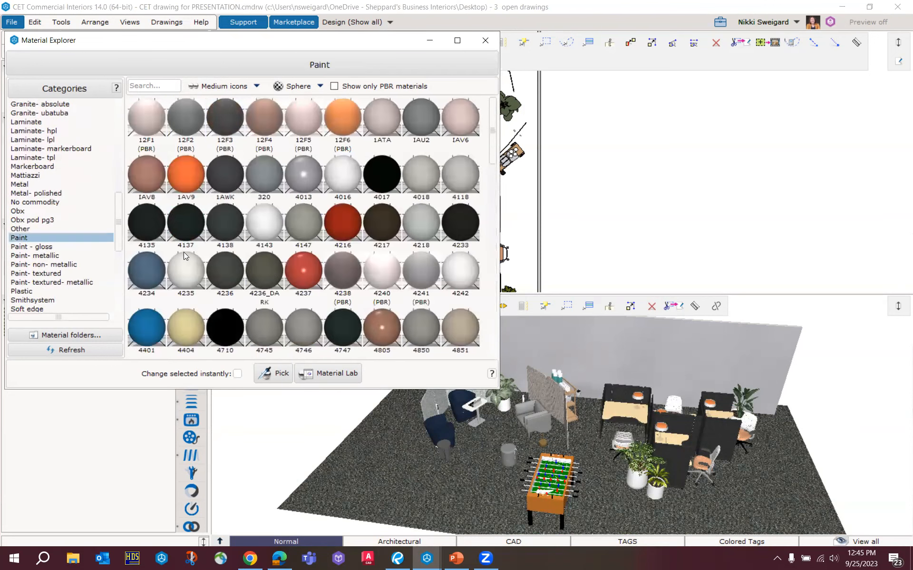
{"action": "scroll", "coordinate": [305, 239], "scroll_direction": "down", "scroll_amount": 3}
{"action": "left_click_drag", "start_coordinate": [496, 169], "coordinate": [504, 255]}
{"action": "scroll", "coordinate": [445, 212], "scroll_direction": "down", "scroll_amount": 2}
{"action": "mouse_move", "coordinate": [433, 189]}
{"action": "left_mouse_down"}
{"action": "mouse_move", "coordinate": [607, 424]}
{"action": "mouse_move", "coordinate": [603, 346]}
{"action": "left_mouse_up"}
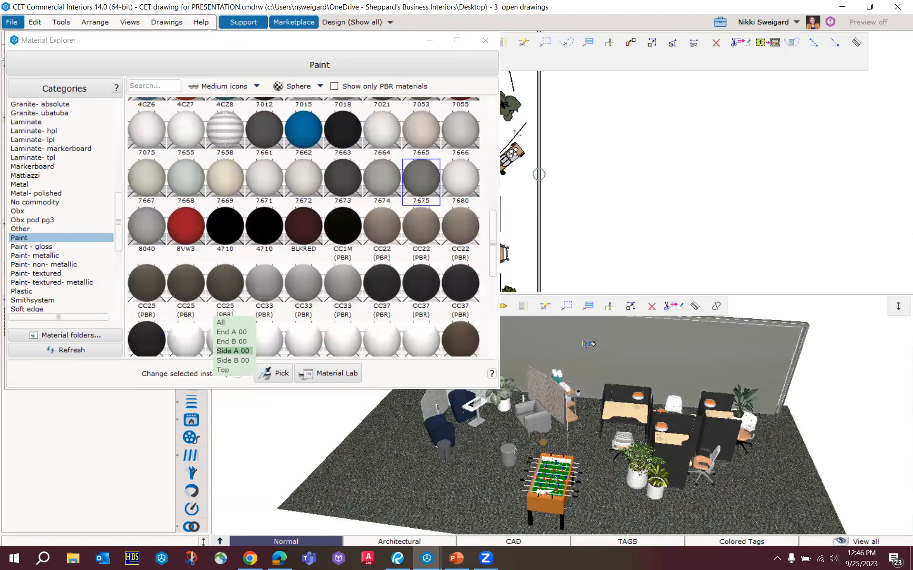
{"action": "left_click", "coordinate": [583, 342]}
Examine the wall, the foosball table and the lounge seating, including the grey armchair, from several viewpoints in the 3D view.
{"action": "mouse_move", "coordinate": [587, 394]}
{"action": "middle_mouse_down"}
{"action": "mouse_move", "coordinate": [608, 402]}
{"action": "mouse_move", "coordinate": [648, 382]}
{"action": "middle_mouse_up"}
{"action": "scroll", "coordinate": [617, 383], "scroll_direction": "up", "scroll_amount": 3}
{"action": "scroll", "coordinate": [594, 376], "scroll_direction": "down", "scroll_amount": 5}
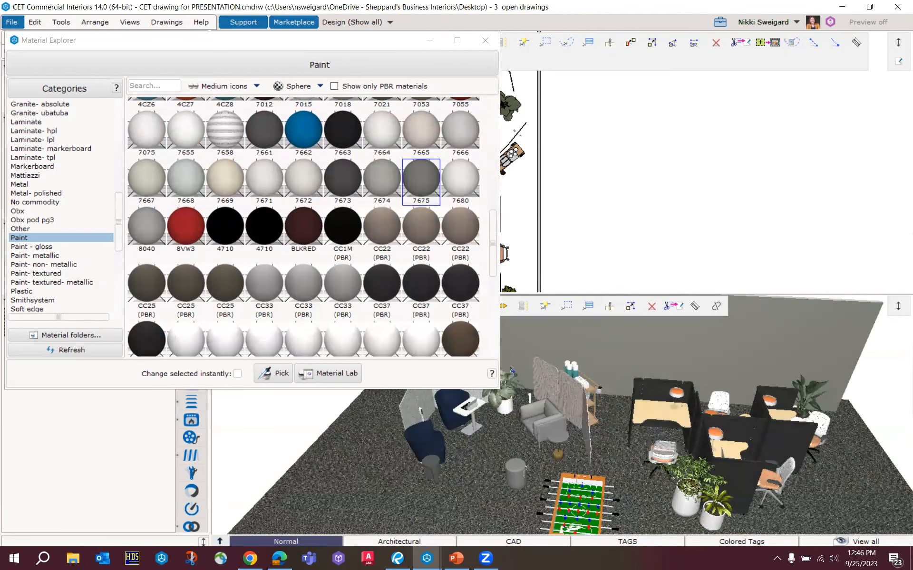
{"action": "middle_click_drag", "start_coordinate": [612, 459], "coordinate": [585, 411]}
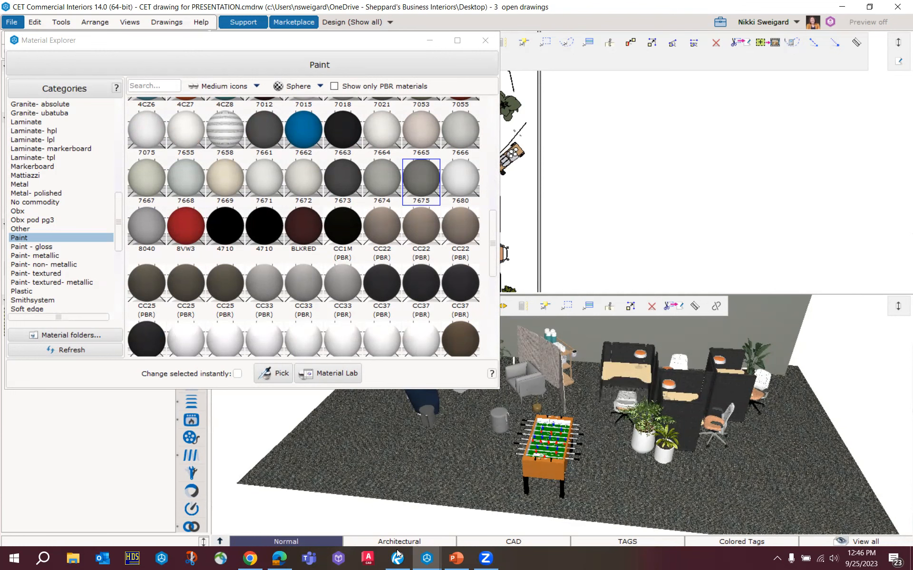
{"action": "scroll", "coordinate": [542, 418], "scroll_direction": "up", "scroll_amount": 5}
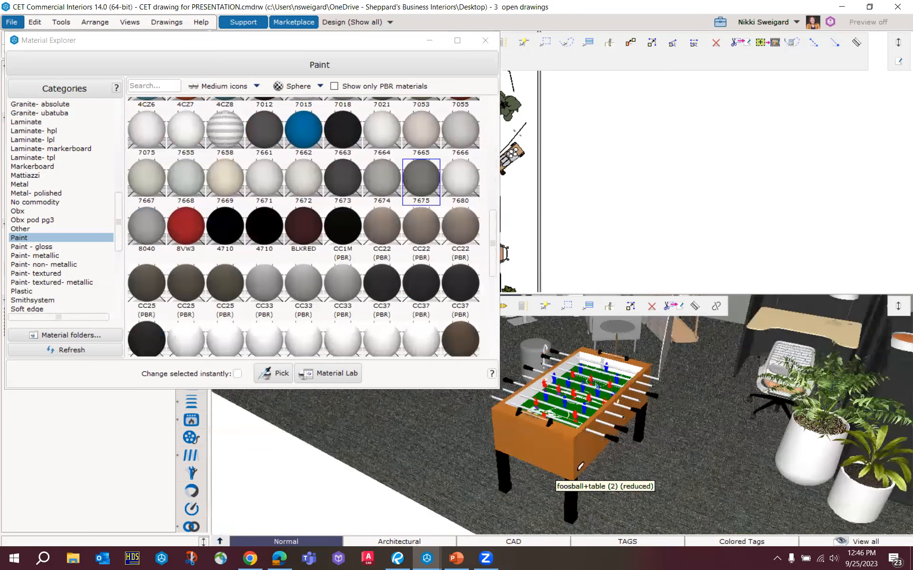
{"action": "middle_click_drag", "start_coordinate": [615, 434], "coordinate": [655, 447]}
{"action": "left_click_drag", "start_coordinate": [118, 240], "coordinate": [120, 180]}
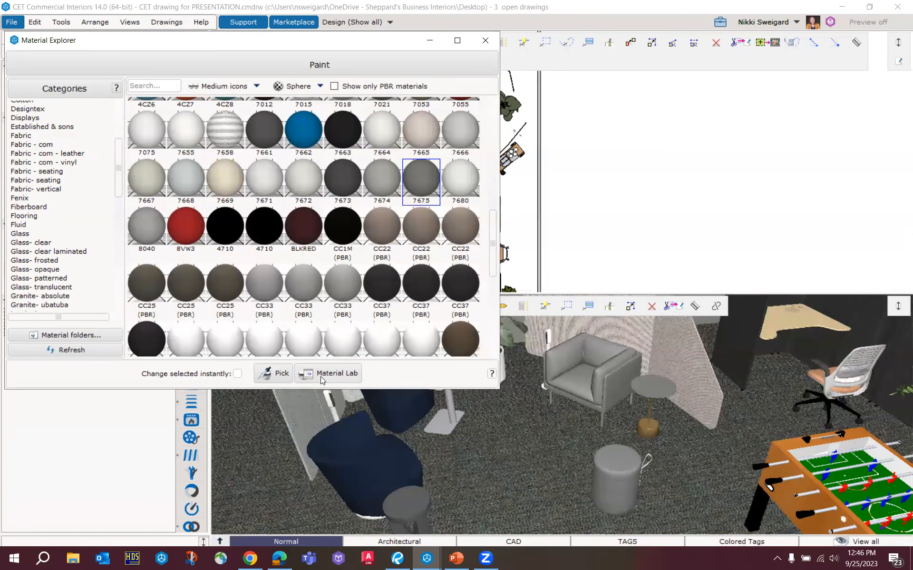
{"action": "left_click", "coordinate": [569, 383]}
{"action": "middle_click_drag", "start_coordinate": [574, 391], "coordinate": [554, 444]}
{"action": "left_click", "coordinate": [536, 477]}
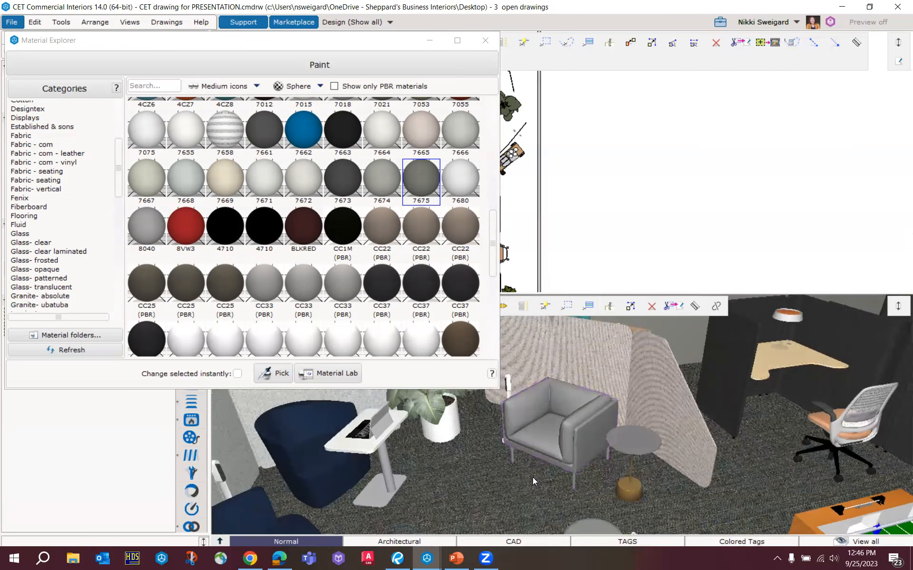
{"action": "scroll", "coordinate": [533, 477], "scroll_direction": "down", "scroll_amount": 3}
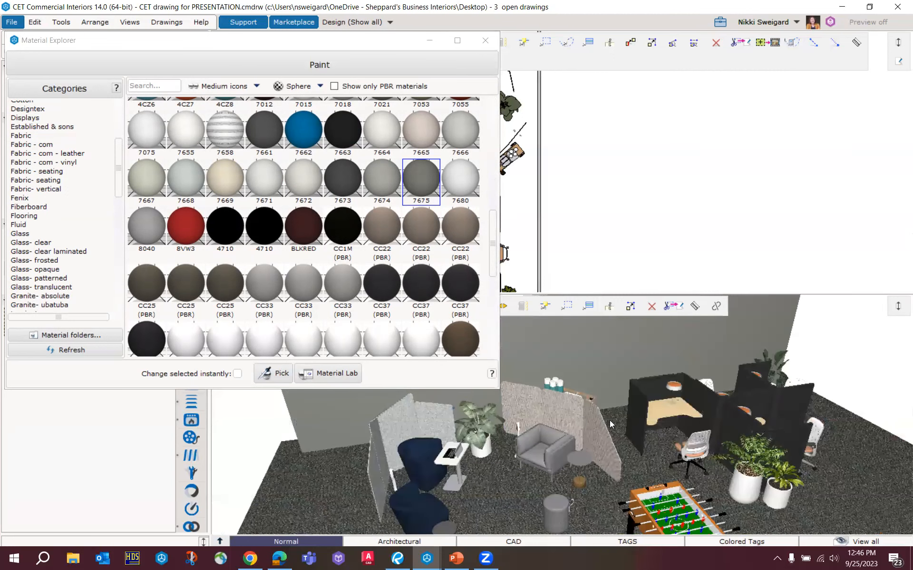
{"action": "scroll", "coordinate": [556, 455], "scroll_direction": "up", "scroll_amount": 4}
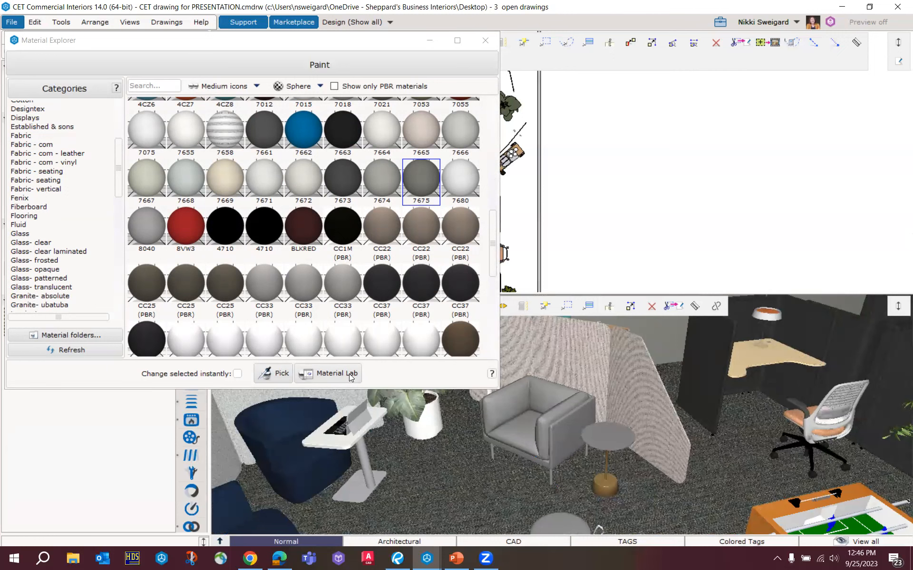
Open paint material 7674 in the Material Lab and place its window over the Material Explorer.
{"action": "left_click", "coordinate": [395, 188]}
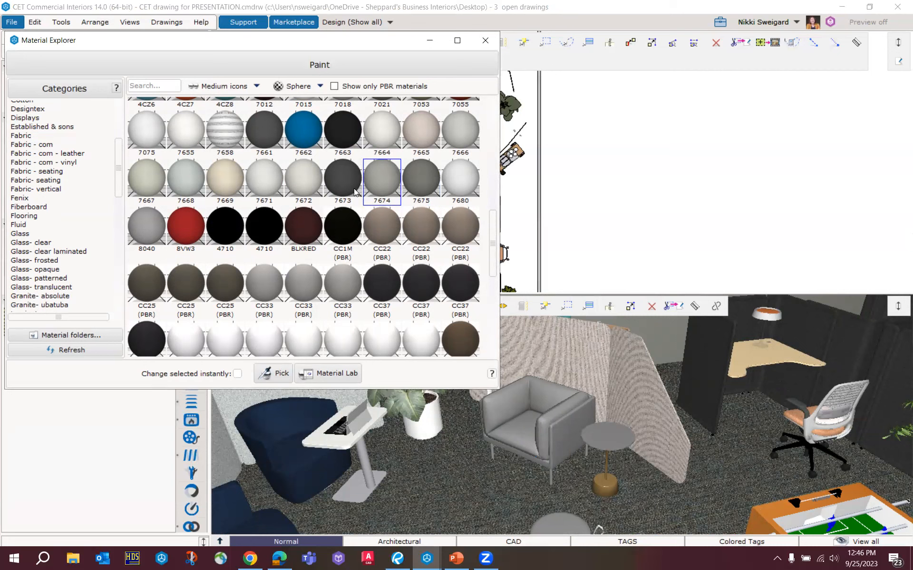
{"action": "left_click", "coordinate": [300, 144]}
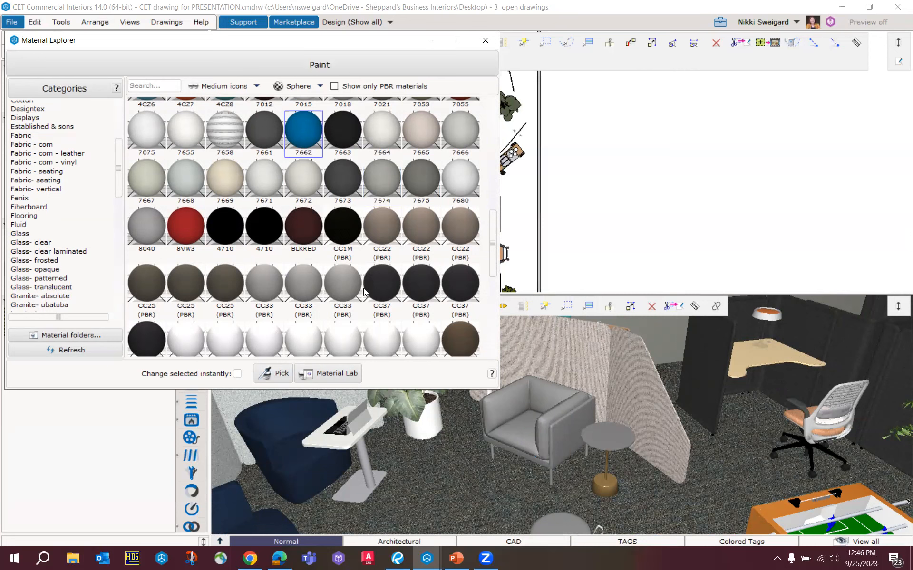
{"action": "left_click", "coordinate": [388, 182]}
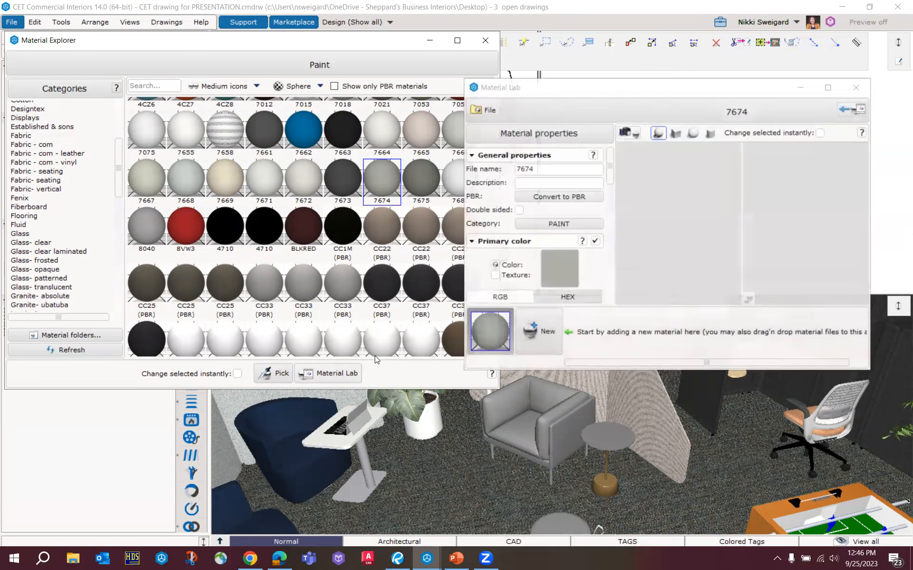
{"action": "left_click_drag", "start_coordinate": [533, 87], "coordinate": [117, 69]}
Review the material properties down to Bump, start browsing for a bump texture file and leave the file selection without a choice.
{"action": "left_click_drag", "start_coordinate": [197, 159], "coordinate": [189, 203]}
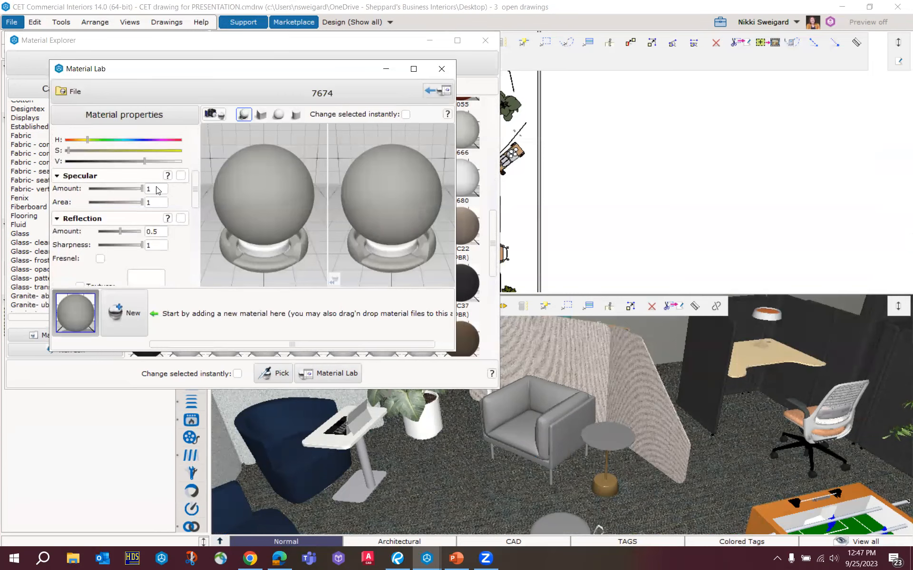
{"action": "scroll", "coordinate": [159, 194], "scroll_direction": "down", "scroll_amount": 3}
{"action": "scroll", "coordinate": [148, 205], "scroll_direction": "down", "scroll_amount": 6}
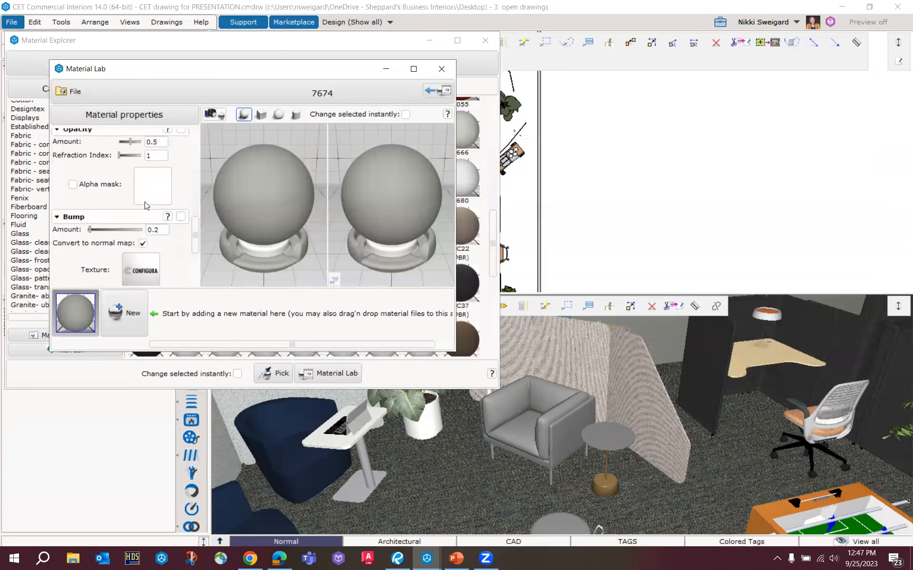
{"action": "left_click", "coordinate": [154, 210]}
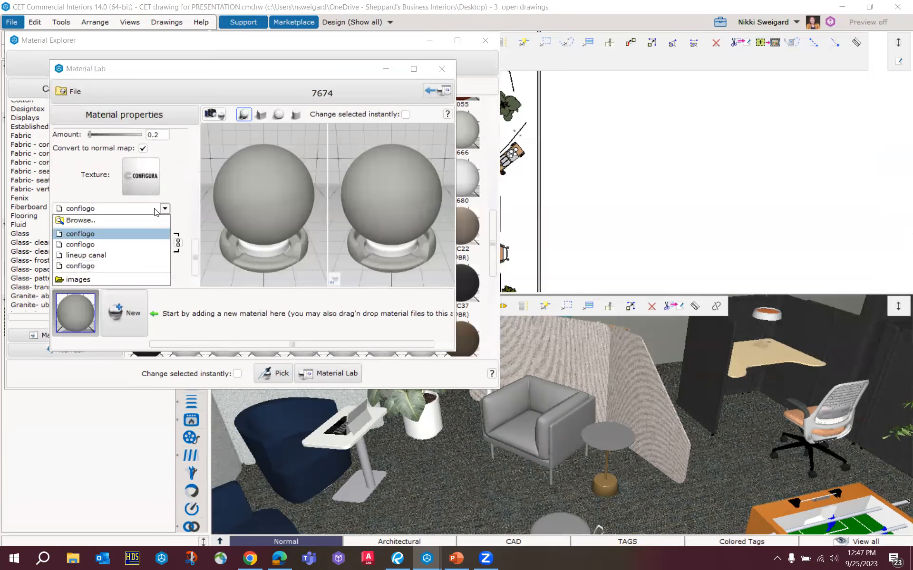
{"action": "left_click", "coordinate": [152, 221]}
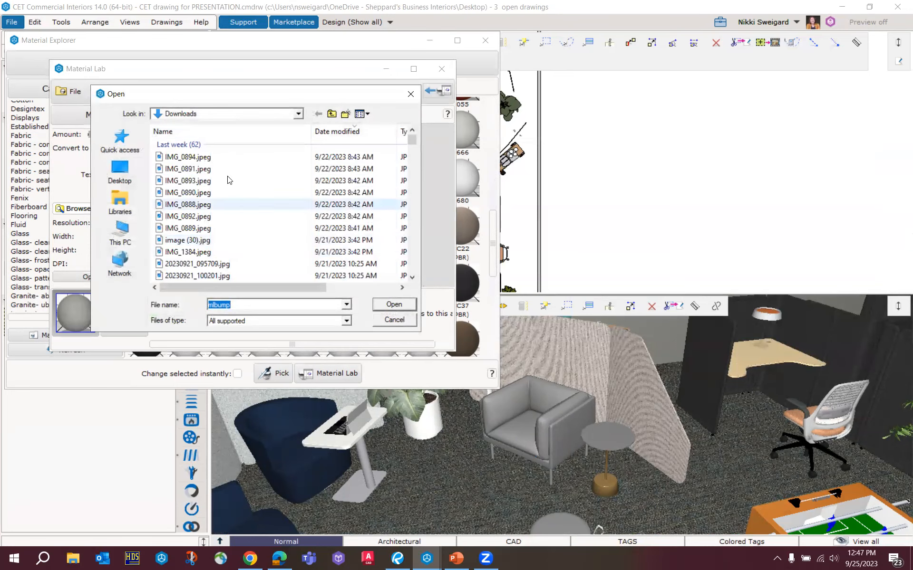
{"action": "left_click", "coordinate": [410, 93]}
Look for a bump texture image in Downloads and in the METHODIST folder within Design Drawings on the designshare drive.
{"action": "left_click", "coordinate": [122, 208]}
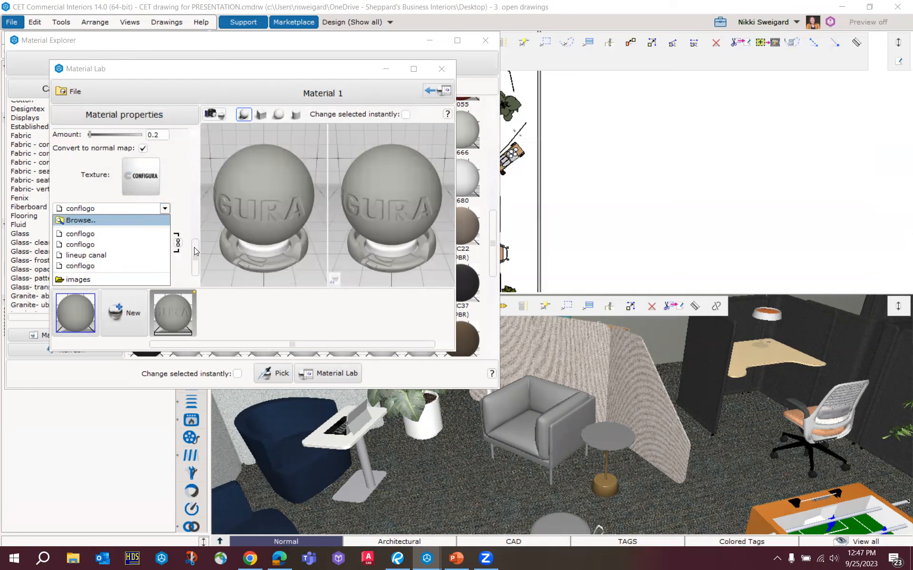
{"action": "left_click", "coordinate": [143, 221]}
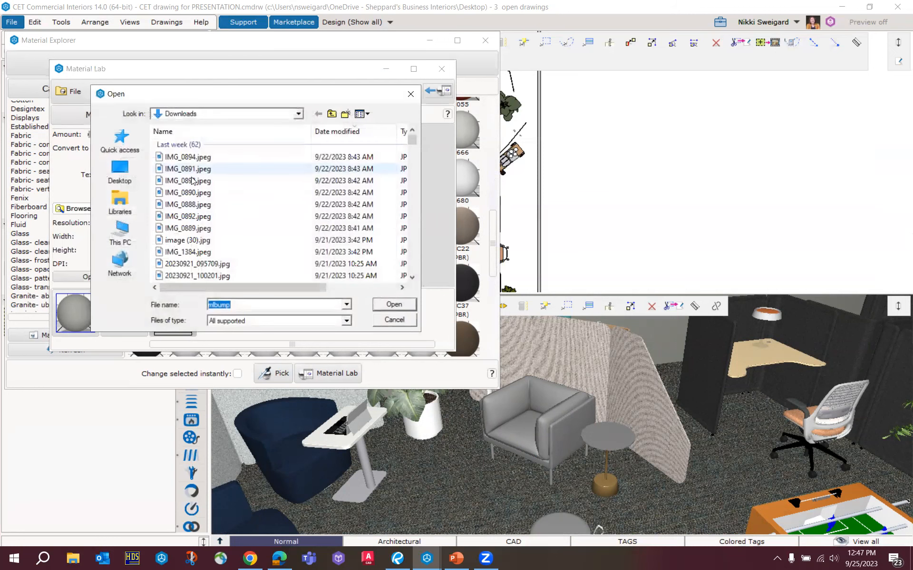
{"action": "scroll", "coordinate": [230, 231], "scroll_direction": "down", "scroll_amount": 8}
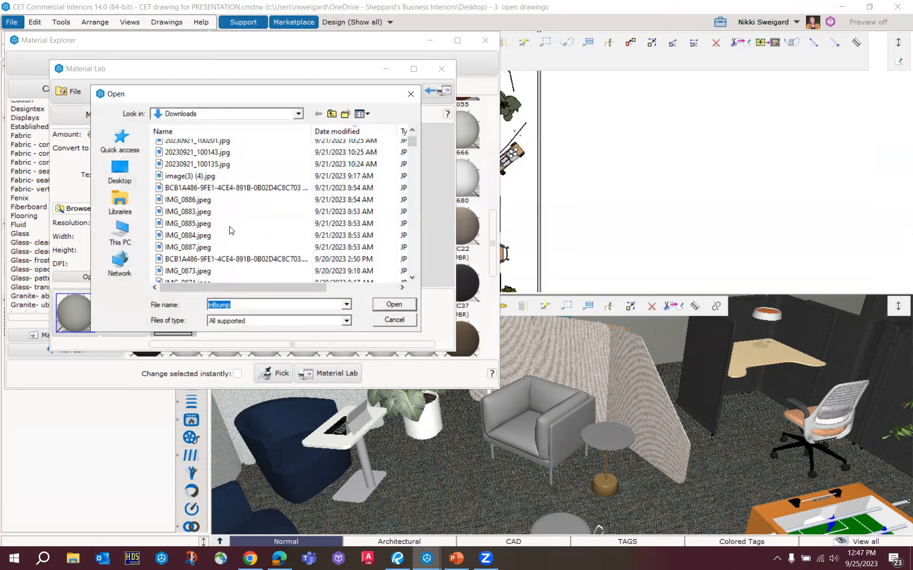
{"action": "scroll", "coordinate": [230, 228], "scroll_direction": "down", "scroll_amount": 3}
{"action": "left_click", "coordinate": [204, 114]}
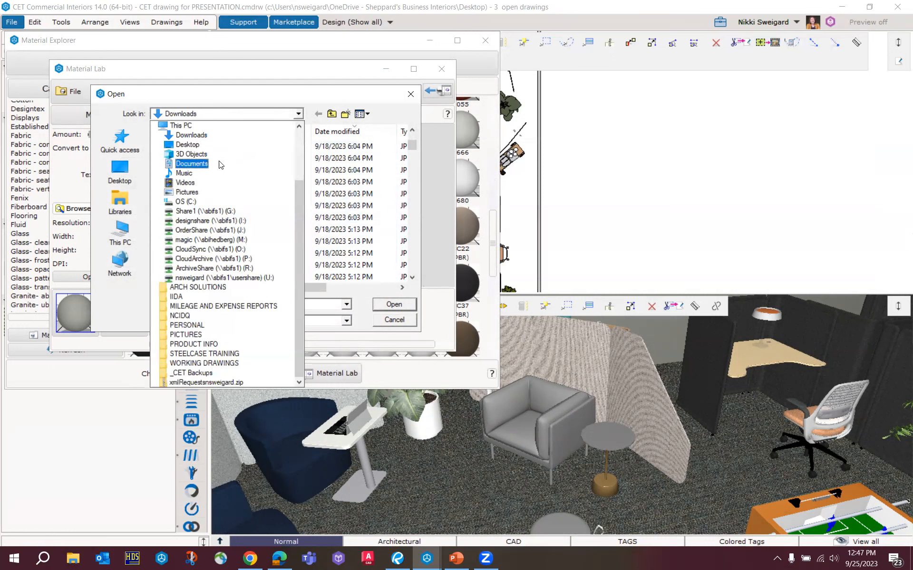
{"action": "left_click", "coordinate": [209, 221]}
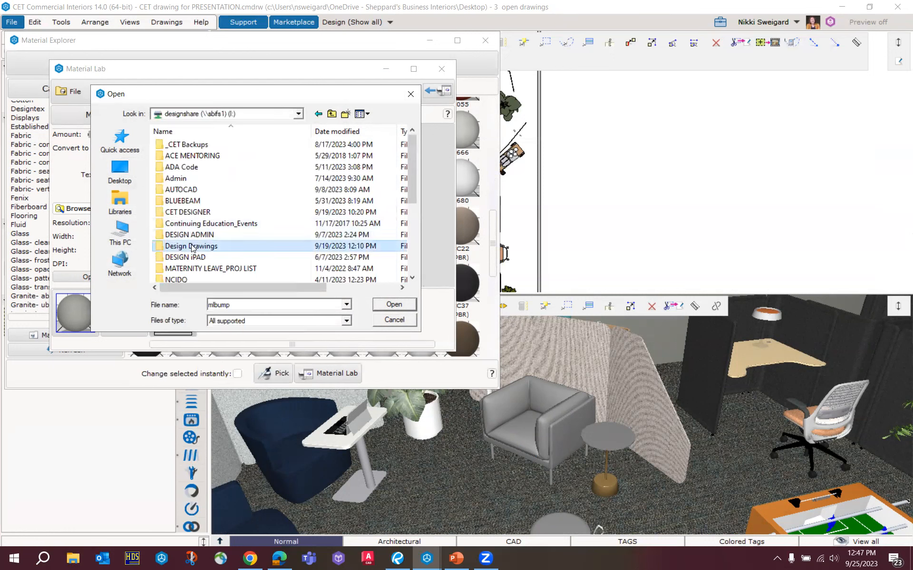
{"action": "double_click", "coordinate": [191, 244]}
{"action": "type", "text": "meth"}
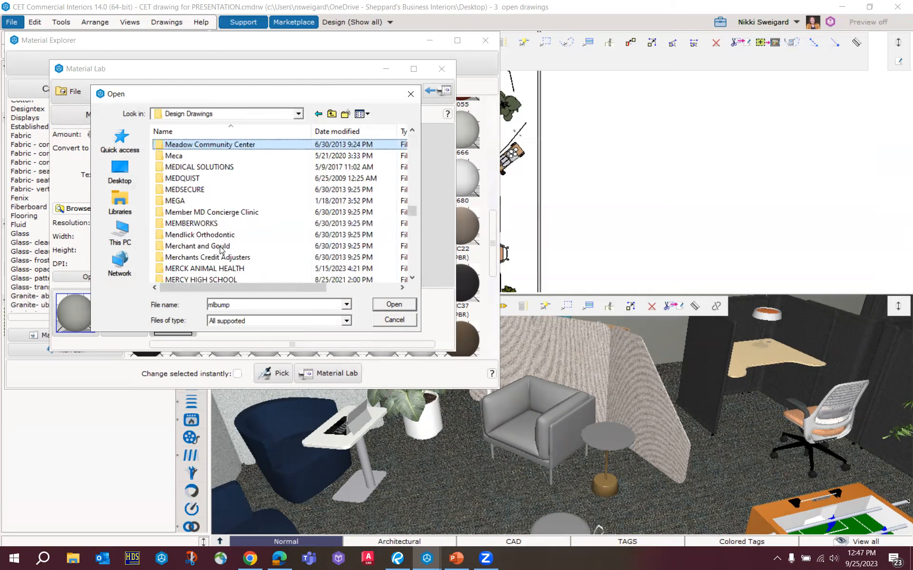
{"action": "double_click", "coordinate": [229, 168]}
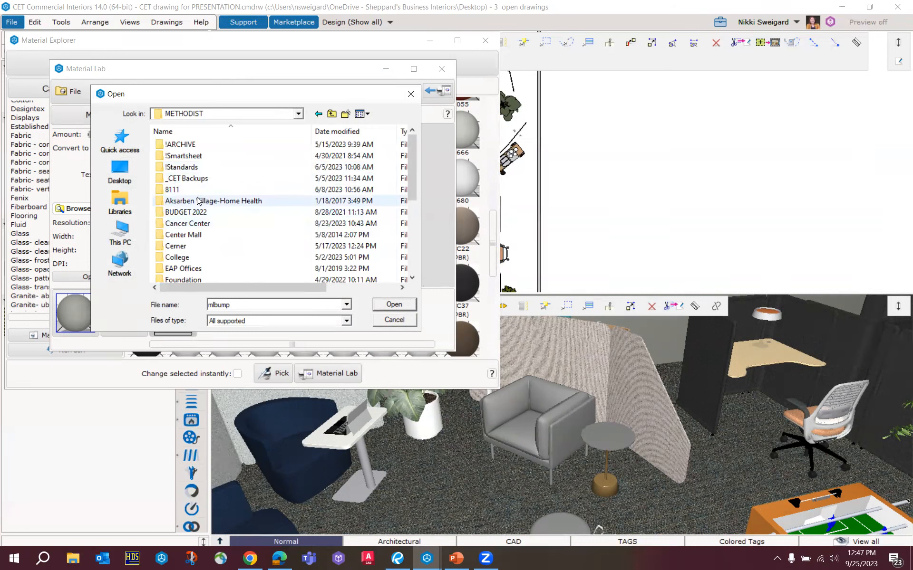
Browse the designshare drive's Design Drawings folder to locate the METHODIST folder.
{"action": "left_click", "coordinate": [120, 174]}
{"action": "scroll", "coordinate": [245, 229], "scroll_direction": "down", "scroll_amount": 10}
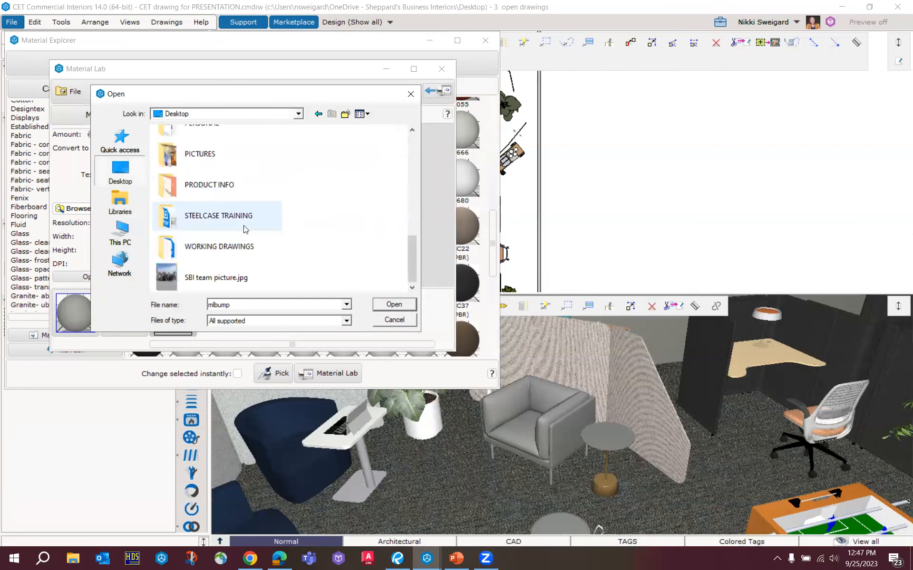
{"action": "left_click", "coordinate": [121, 232]}
{"action": "scroll", "coordinate": [209, 233], "scroll_direction": "down", "scroll_amount": 5}
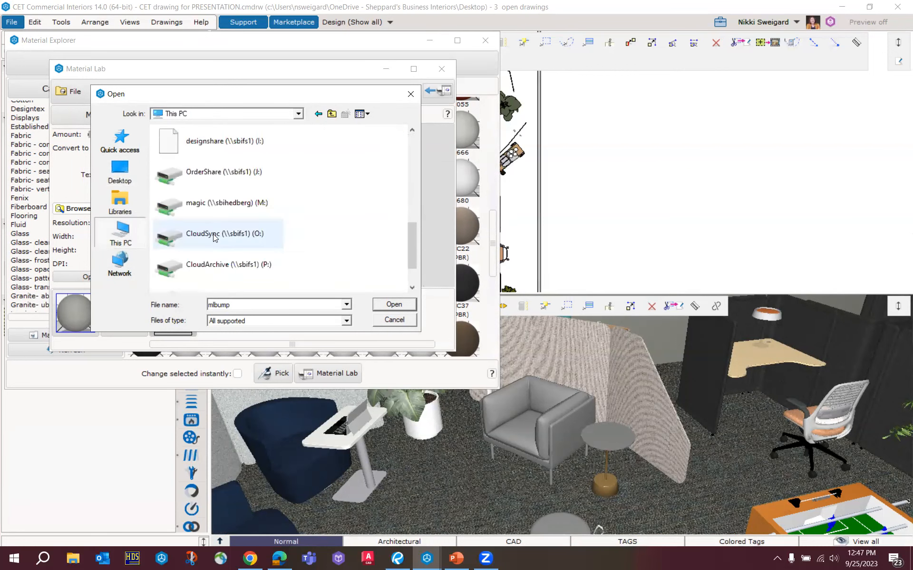
{"action": "double_click", "coordinate": [218, 139]}
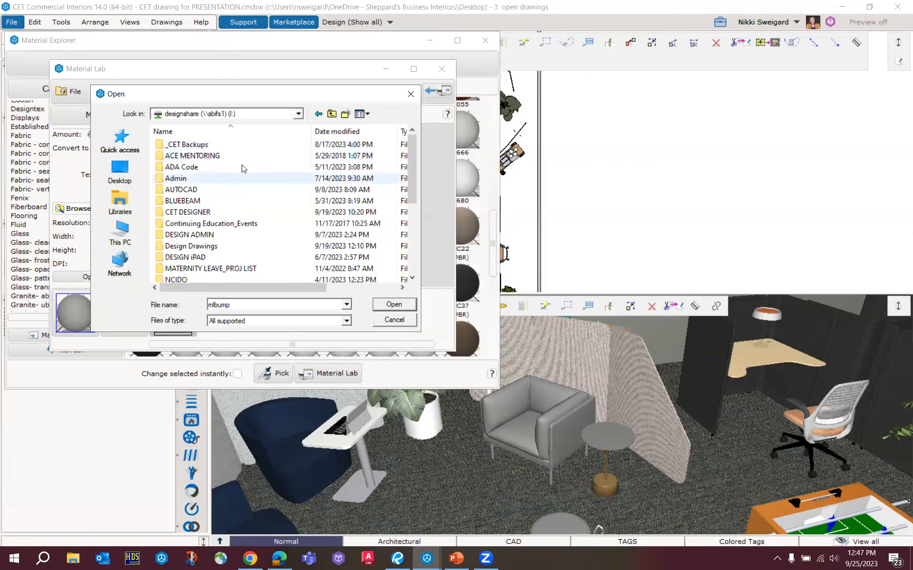
{"action": "double_click", "coordinate": [215, 246]}
{"action": "type", "text": "meth"}
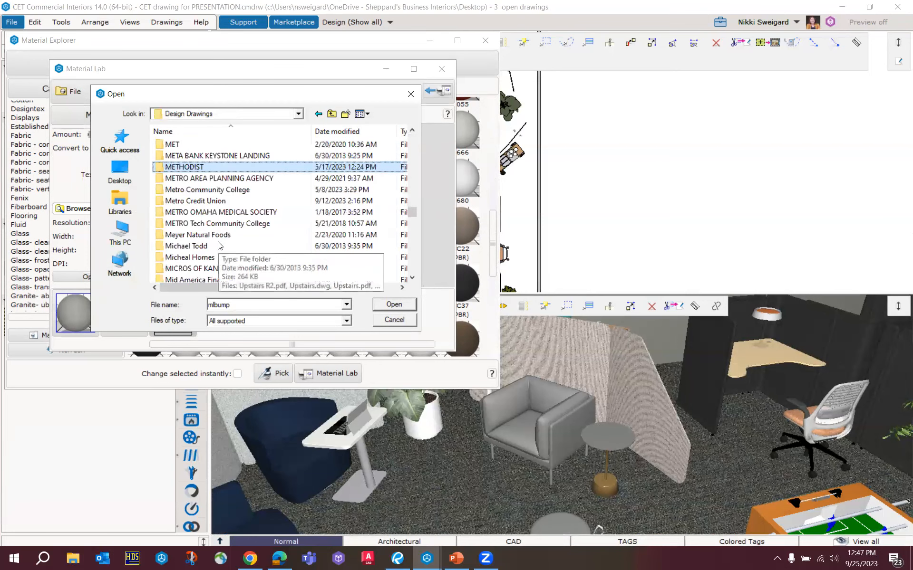
Load ACW_ 63453-14.jpg from the METHODIST !Standards folder as the paint material's bump texture.
{"action": "double_click", "coordinate": [205, 168]}
{"action": "scroll", "coordinate": [209, 224], "scroll_direction": "down", "scroll_amount": 1}
{"action": "scroll", "coordinate": [204, 200], "scroll_direction": "up", "scroll_amount": 1}
{"action": "double_click", "coordinate": [201, 167]}
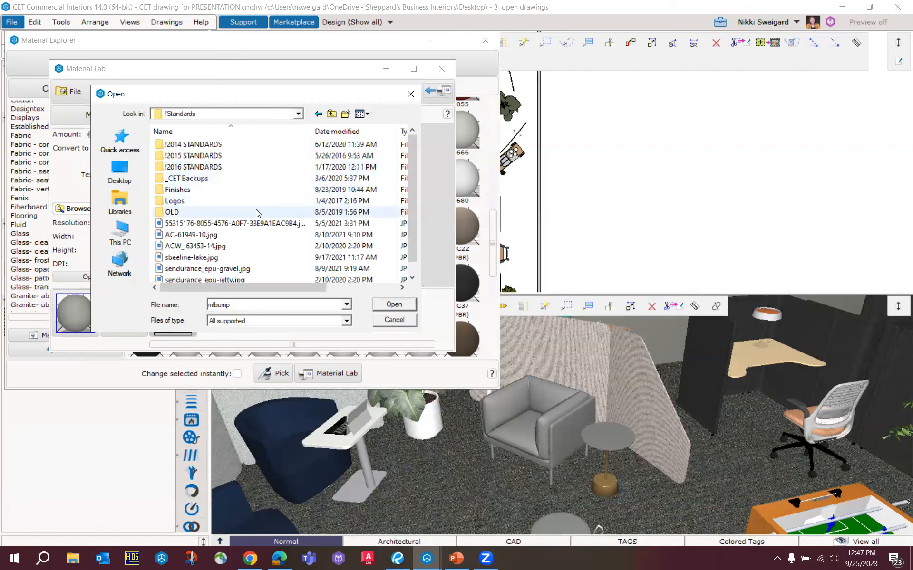
{"action": "scroll", "coordinate": [255, 215], "scroll_direction": "down", "scroll_amount": 1}
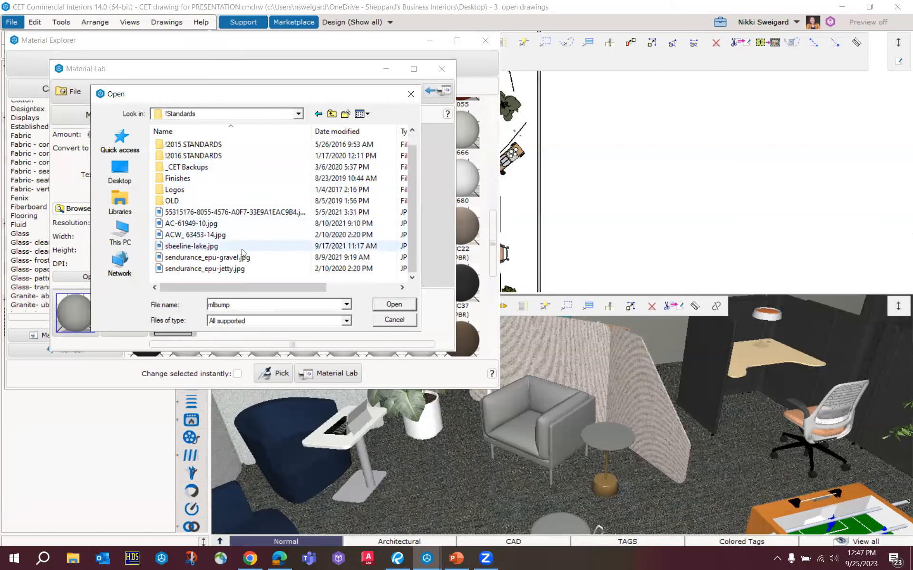
{"action": "left_click", "coordinate": [220, 235]}
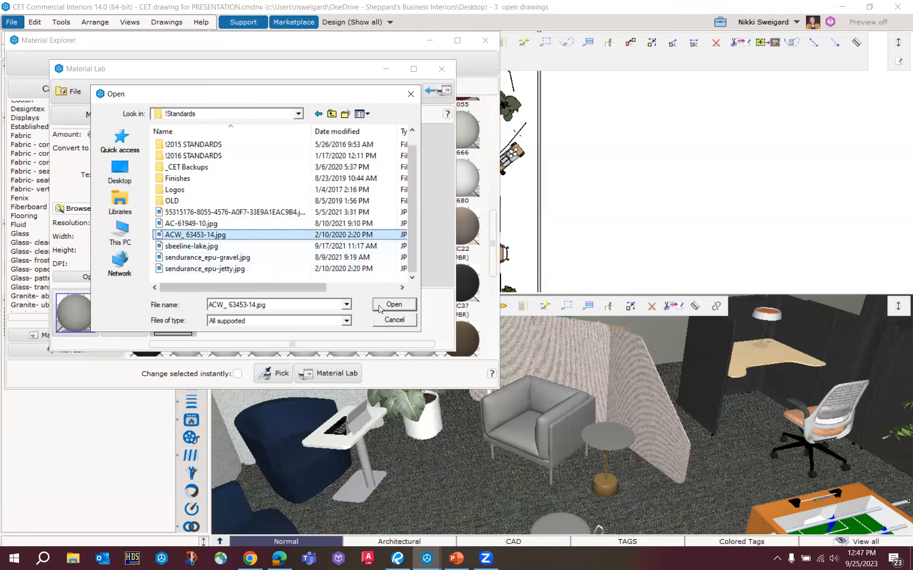
{"action": "left_click", "coordinate": [393, 305]}
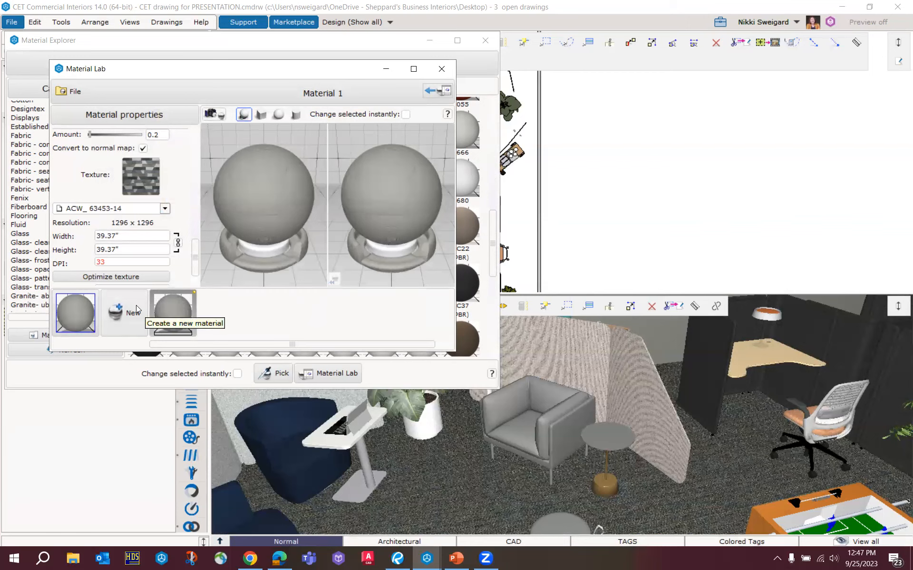
Set the bump texture's width and height to 24 inches.
{"action": "left_click", "coordinate": [136, 236]}
{"action": "left_click_drag", "start_coordinate": [136, 236], "coordinate": [94, 237]}
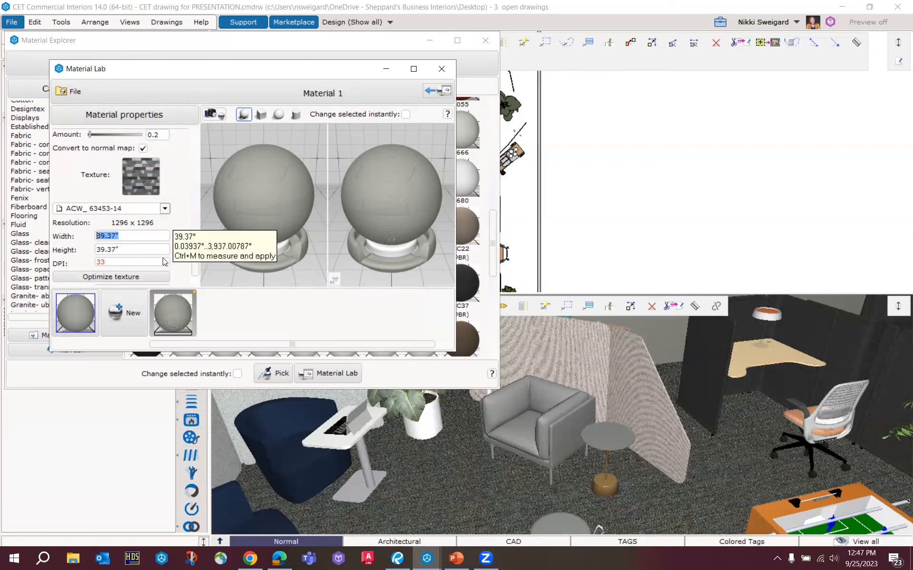
{"action": "type", "text": "24"}
{"action": "left_click", "coordinate": [126, 251]}
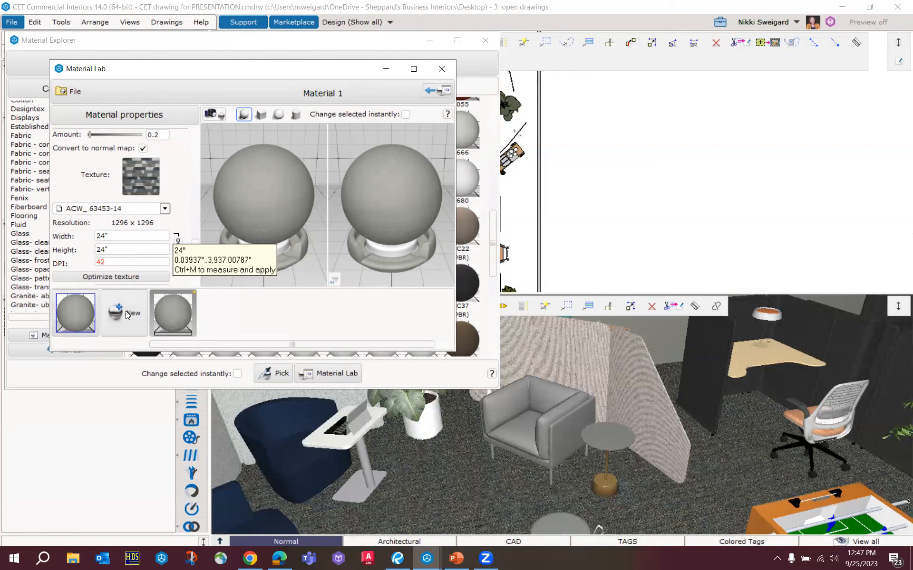
{"action": "scroll", "coordinate": [113, 267], "scroll_direction": "down", "scroll_amount": 1}
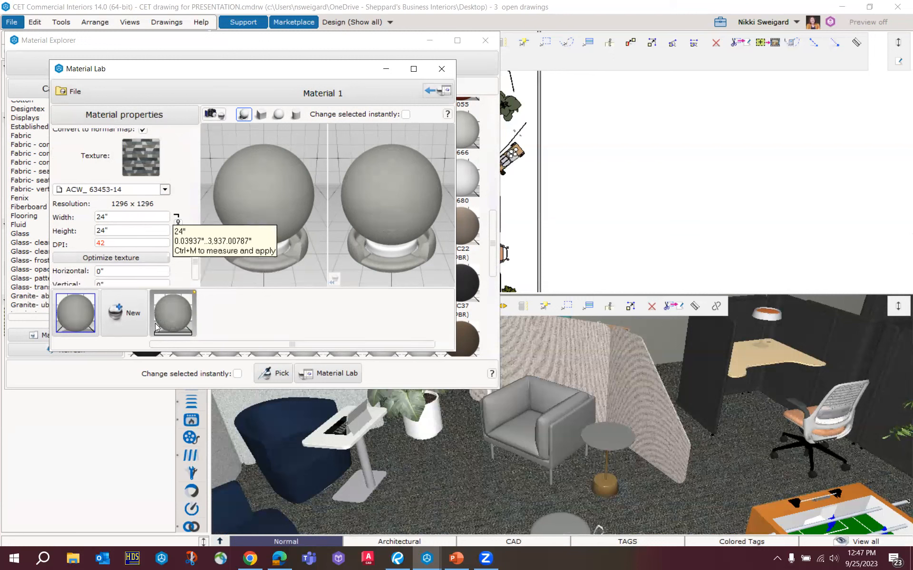
Create another new paint material and browse for its bump texture in the Design Drawings folder.
{"action": "left_click", "coordinate": [121, 317]}
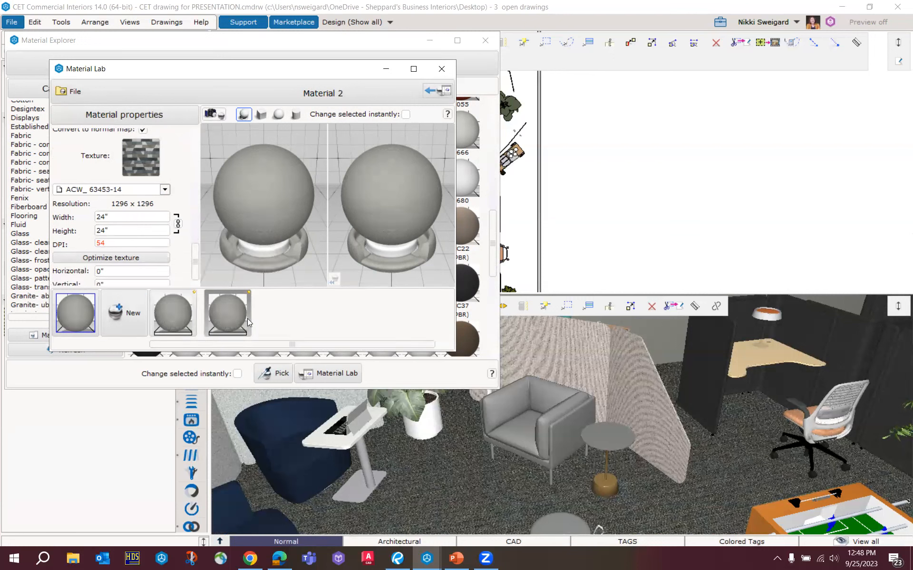
{"action": "scroll", "coordinate": [157, 261], "scroll_direction": "down", "scroll_amount": 1}
{"action": "left_click", "coordinate": [138, 171]}
{"action": "left_click", "coordinate": [121, 181]}
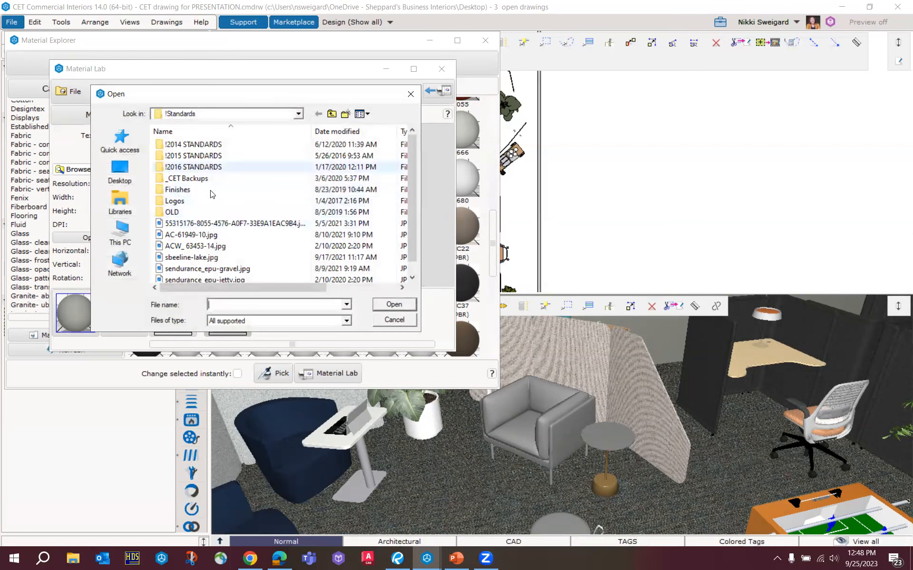
{"action": "left_click", "coordinate": [191, 117]}
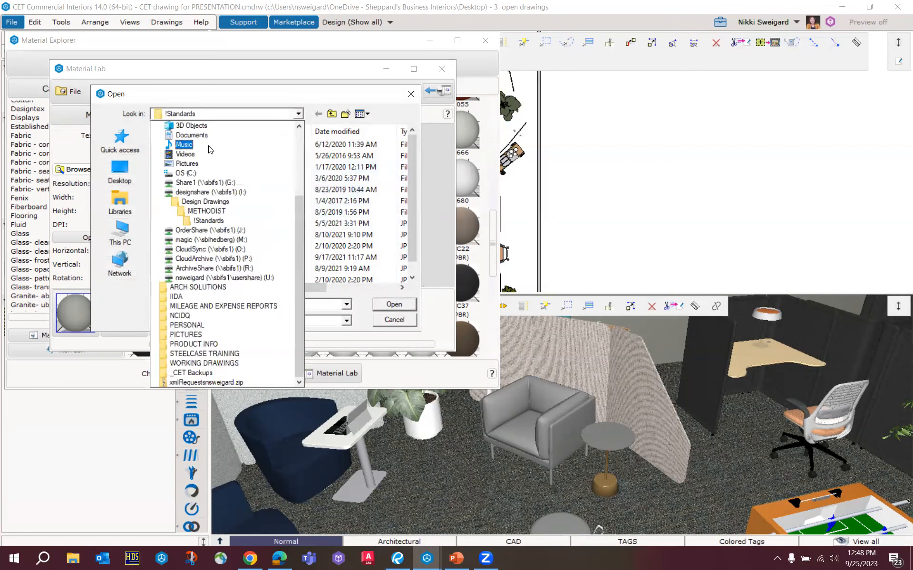
{"action": "left_click", "coordinate": [205, 200]}
{"action": "scroll", "coordinate": [197, 231], "scroll_direction": "down", "scroll_amount": 4}
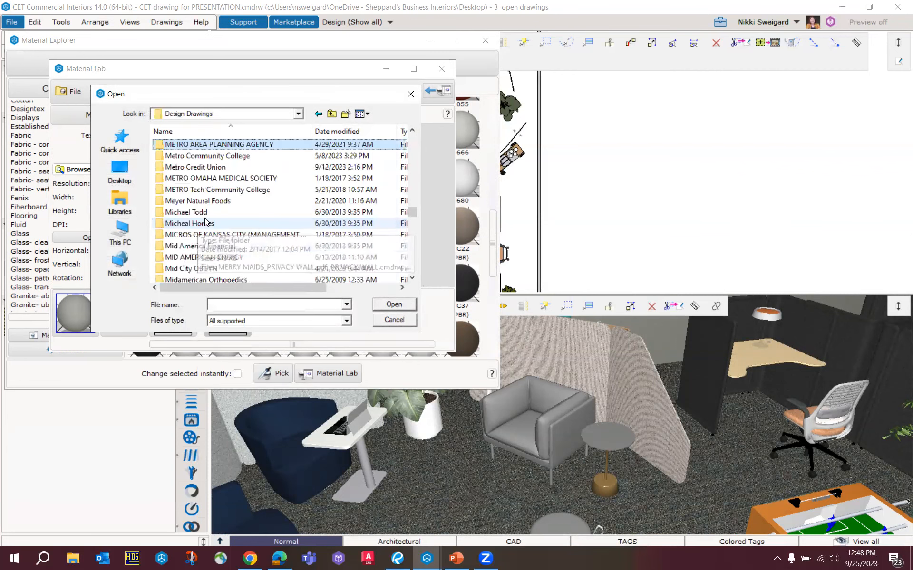
Load seat fabric-fragment graphite.jpg as the bump texture from the MET202-15635 classroom folder under Metro Community College, SOUTH CAMPUS, MAHONEY HEALTH SCIENCES.
{"action": "left_click", "coordinate": [202, 155]}
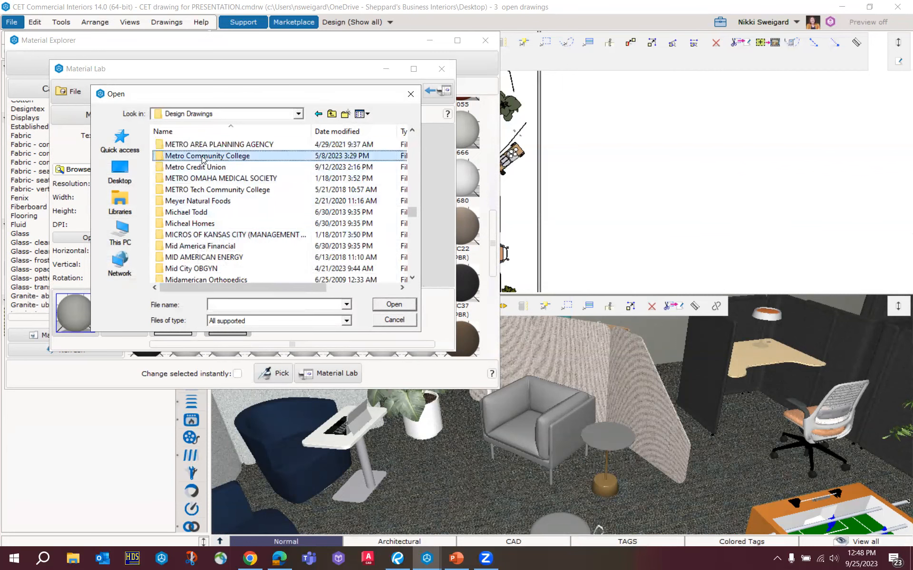
{"action": "double_click", "coordinate": [202, 156]}
{"action": "scroll", "coordinate": [214, 233], "scroll_direction": "down", "scroll_amount": 3}
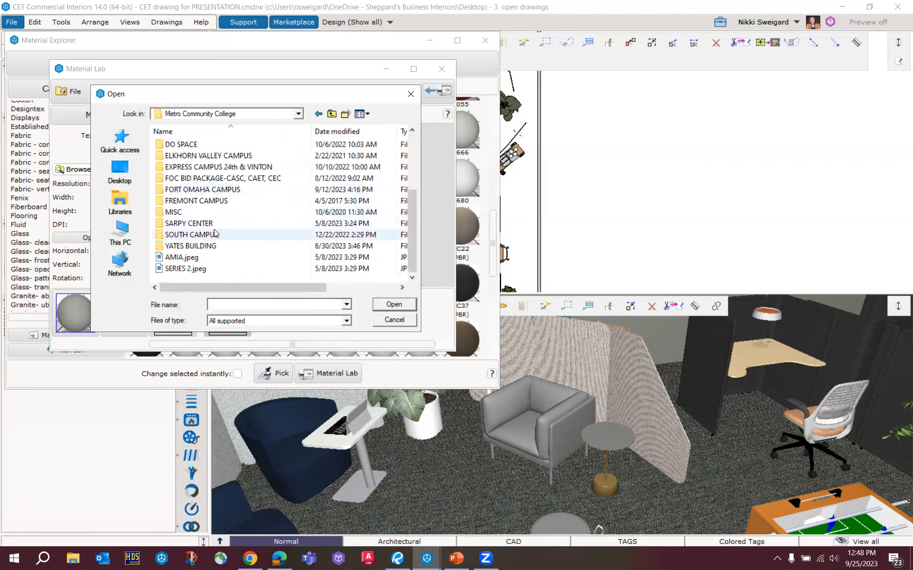
{"action": "scroll", "coordinate": [214, 232], "scroll_direction": "up", "scroll_amount": 3}
{"action": "scroll", "coordinate": [224, 226], "scroll_direction": "down", "scroll_amount": 2}
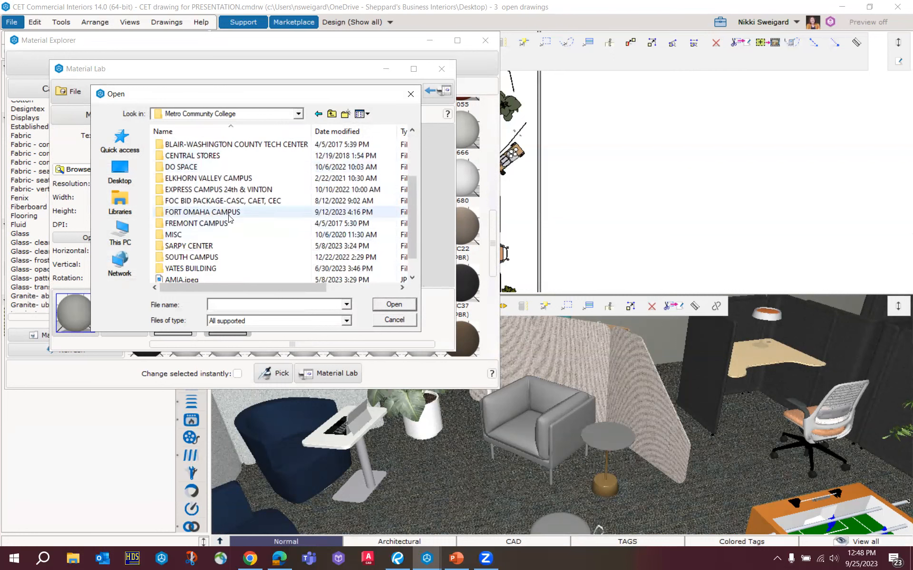
{"action": "double_click", "coordinate": [213, 257]}
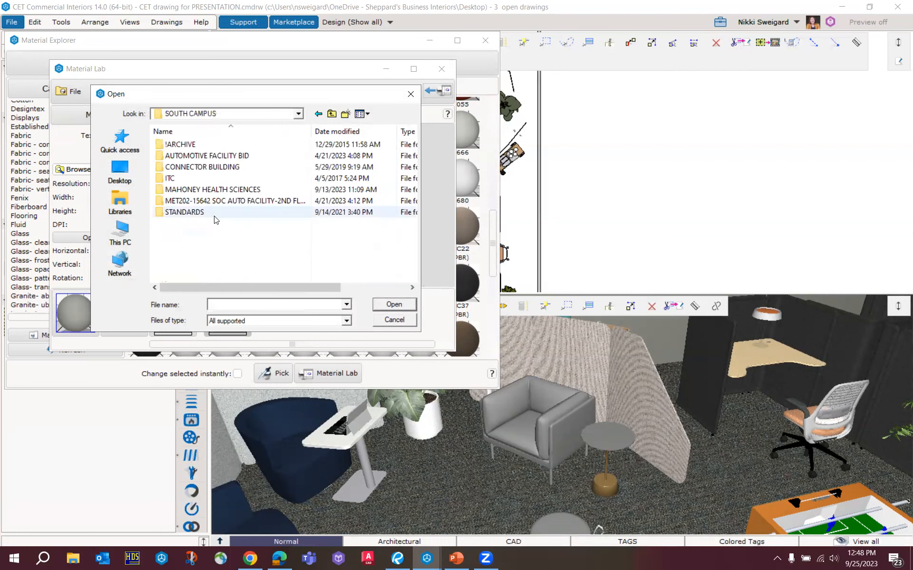
{"action": "double_click", "coordinate": [213, 189]}
{"action": "scroll", "coordinate": [233, 231], "scroll_direction": "down", "scroll_amount": 1}
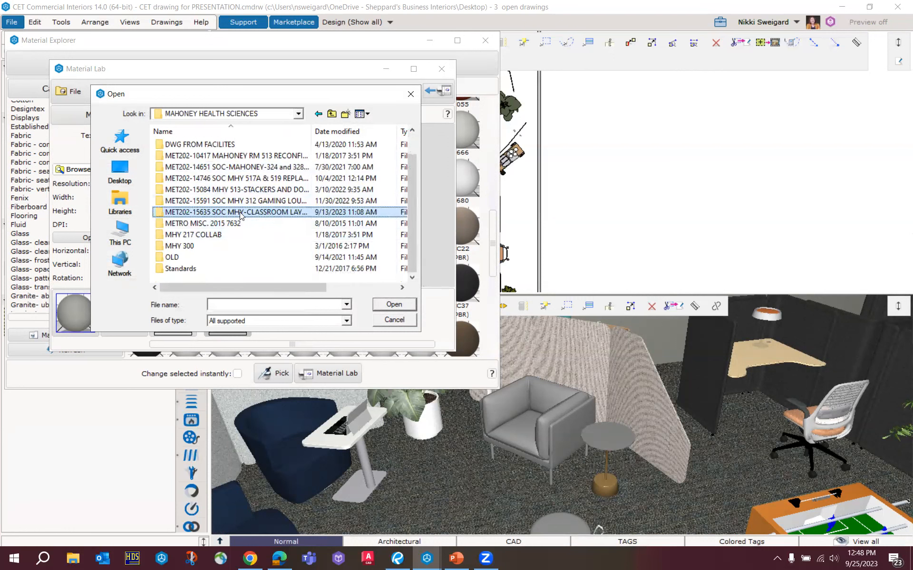
{"action": "double_click", "coordinate": [241, 214]}
{"action": "left_click", "coordinate": [232, 236]}
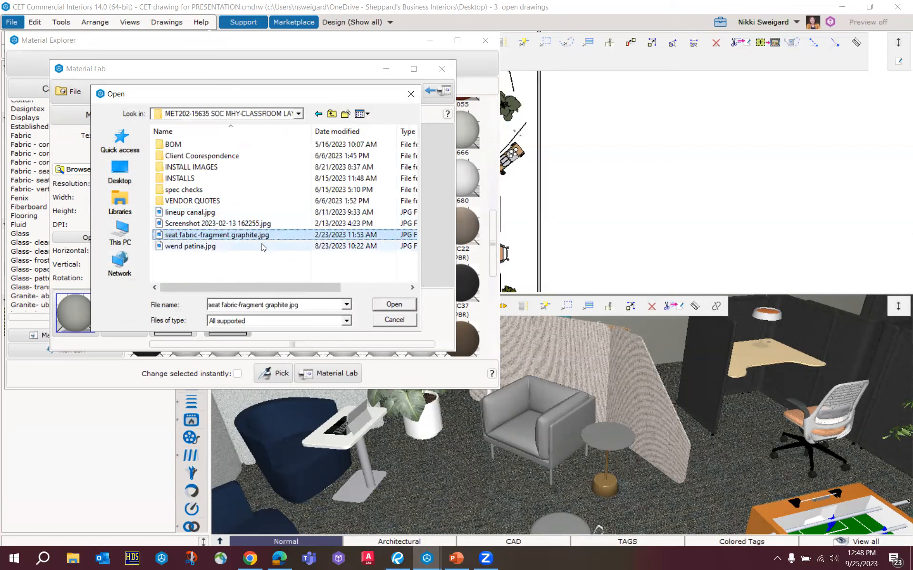
{"action": "left_click", "coordinate": [386, 303]}
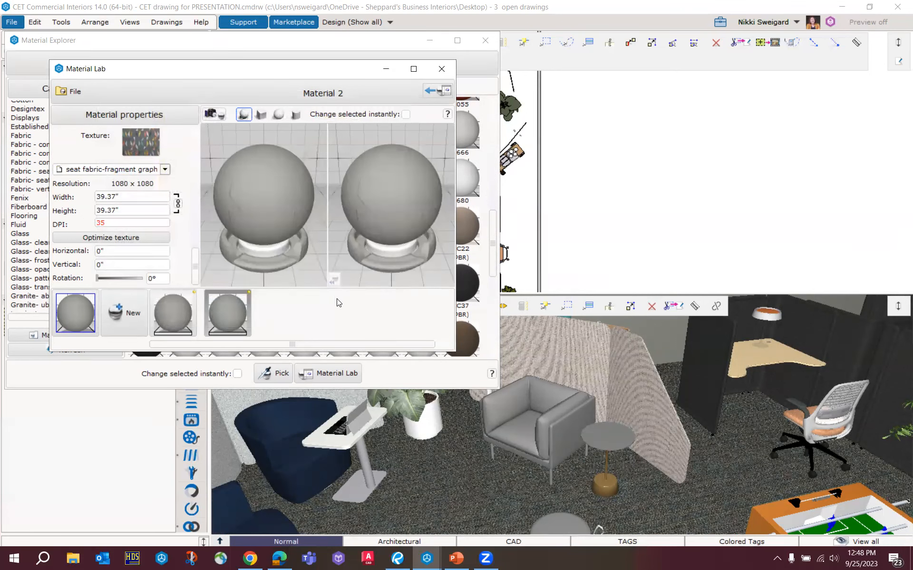
Choose the green fabric 5534 in the Fabric category and return to the Material Lab with it.
{"action": "left_click", "coordinate": [442, 69]}
{"action": "left_click", "coordinate": [32, 136]}
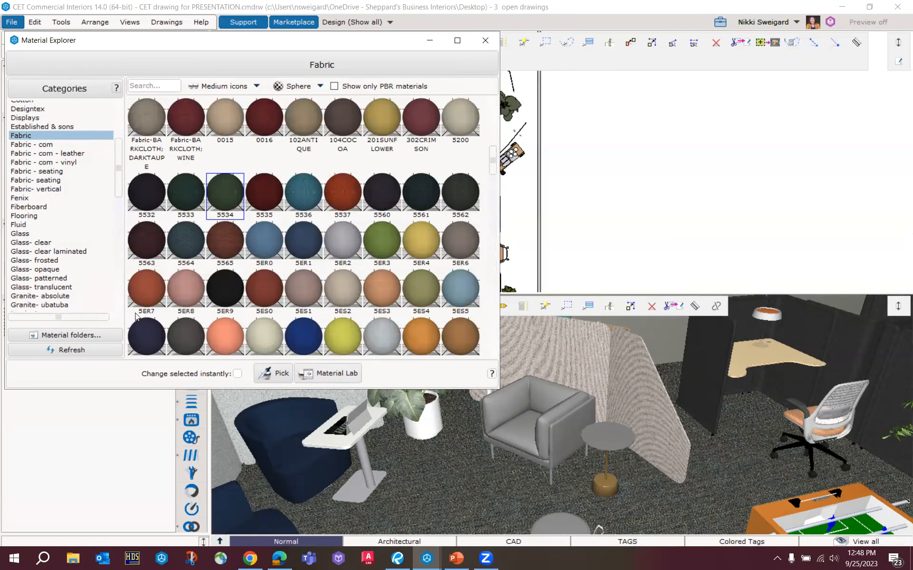
{"action": "left_click", "coordinate": [232, 311]}
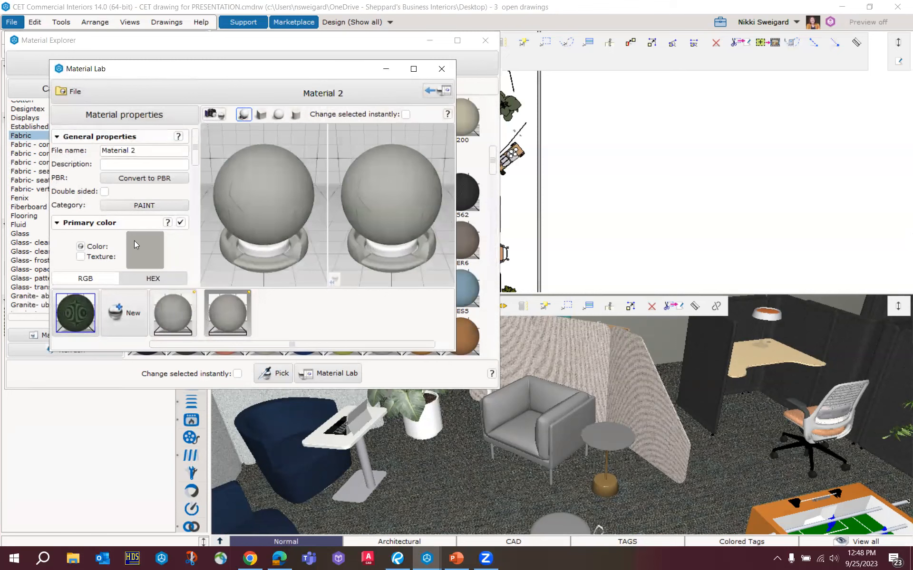
Reselect seat fabric-fragment graphite as the grey material's bump texture and create another new material.
{"action": "scroll", "coordinate": [128, 246], "scroll_direction": "down", "scroll_amount": 10}
{"action": "scroll", "coordinate": [122, 249], "scroll_direction": "down", "scroll_amount": 5}
{"action": "left_click", "coordinate": [121, 198]}
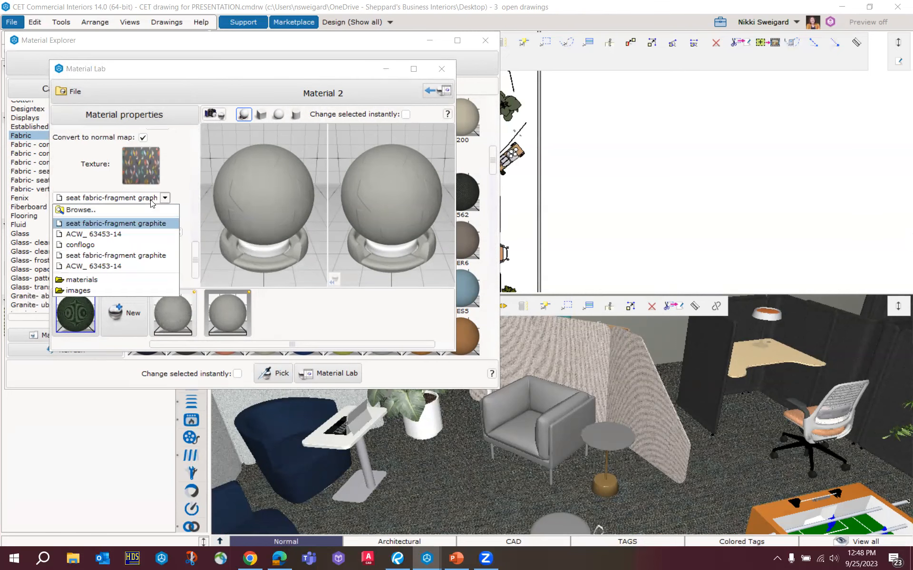
{"action": "left_click", "coordinate": [123, 225]}
{"action": "left_click", "coordinate": [136, 316]}
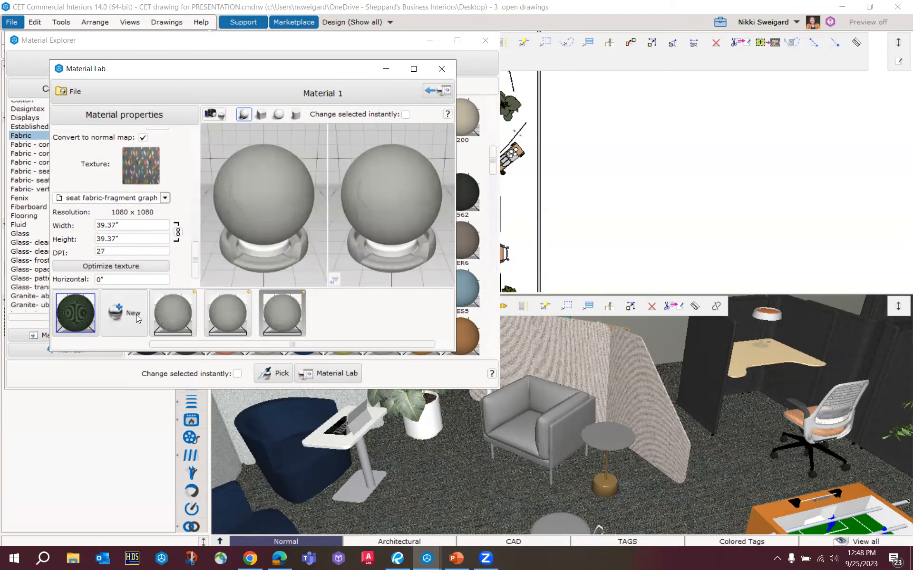
Create a new material from green fabric 5534 and apply it to the grey armchair in the 3D view.
{"action": "left_click", "coordinate": [76, 316]}
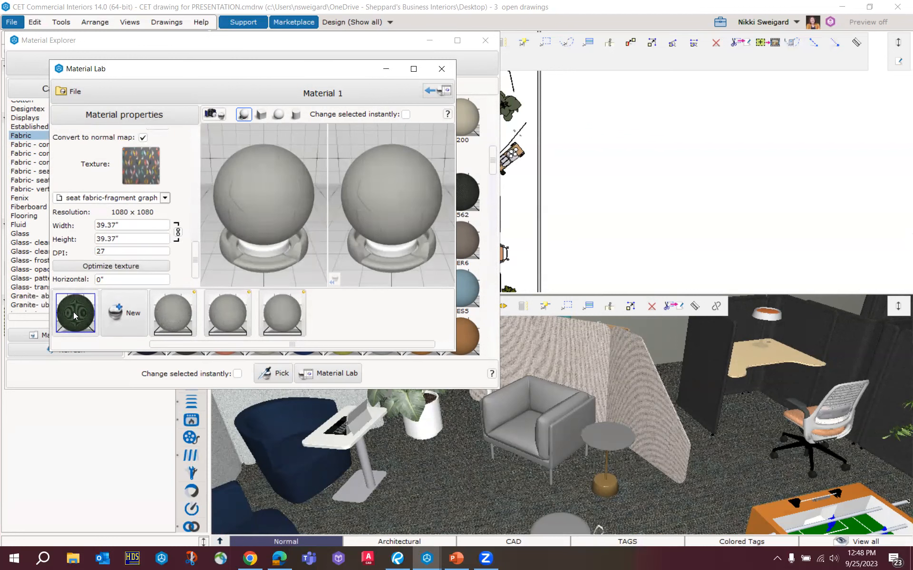
{"action": "left_click", "coordinate": [117, 311]}
{"action": "left_click_drag", "start_coordinate": [336, 317], "coordinate": [523, 409]}
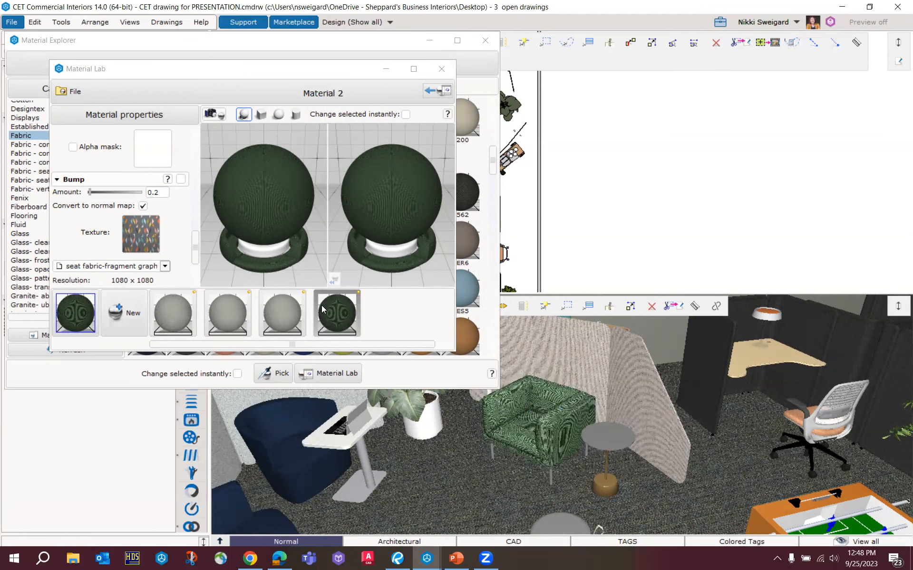
Load seat fabric-fragment graphite.jpg as the bump texture of the new green fabric material.
{"action": "left_click", "coordinate": [147, 268]}
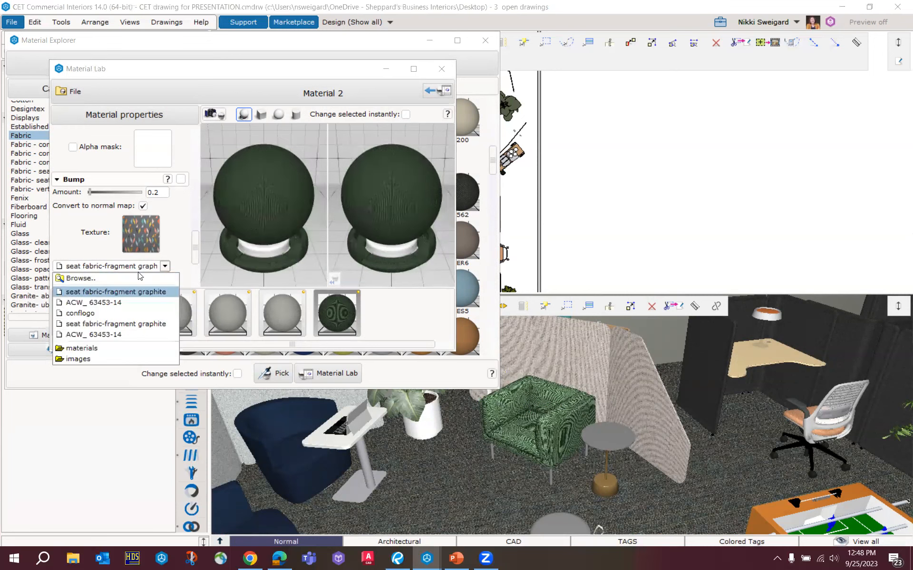
{"action": "left_click", "coordinate": [81, 278]}
{"action": "left_click", "coordinate": [217, 235]}
{"action": "left_click", "coordinate": [384, 305]}
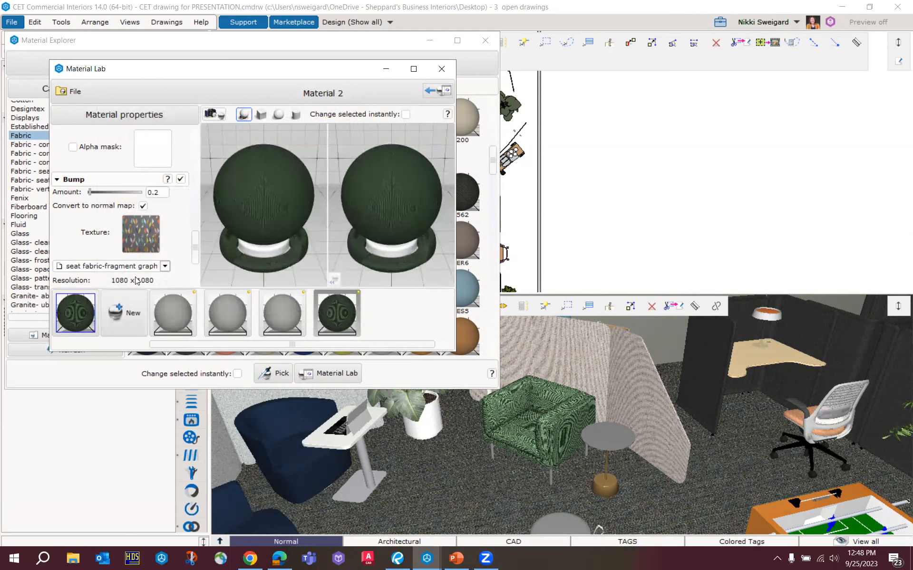
Try bump texture sizes of 24 by 24 inches and 2 by 2 inches on the green fabric material.
{"action": "scroll", "coordinate": [136, 280], "scroll_direction": "down", "scroll_amount": 4}
{"action": "left_click_drag", "start_coordinate": [124, 231], "coordinate": [96, 232]}
{"action": "type", "text": "24\""}
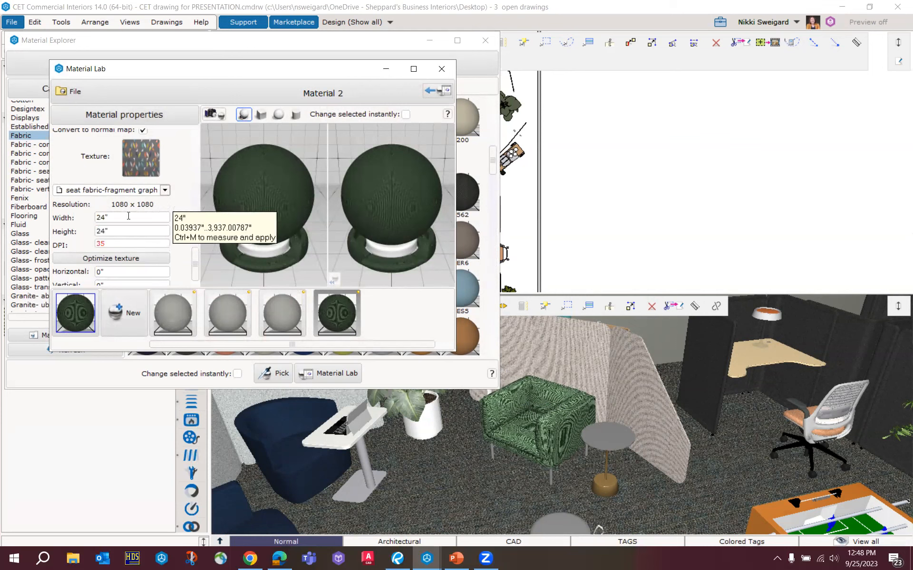
{"action": "type", "text": "\""}
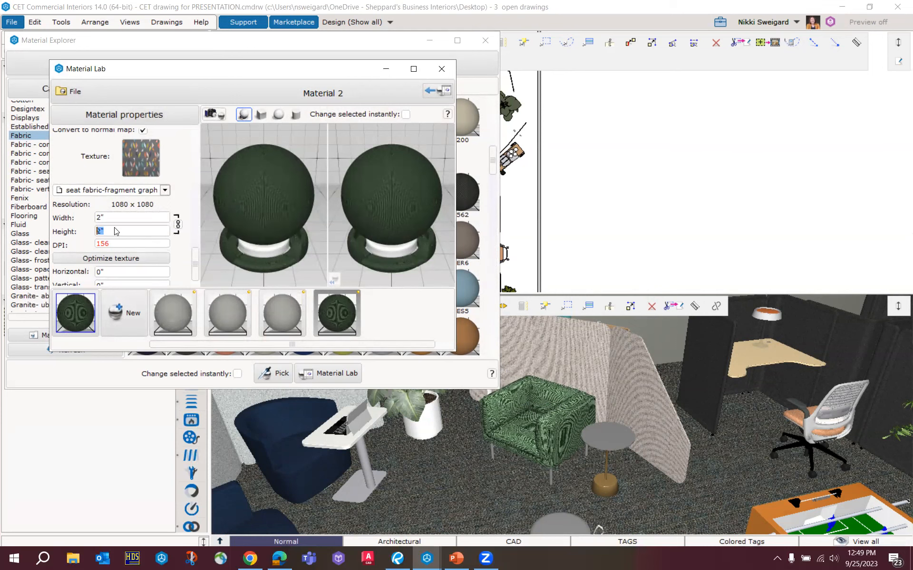
Switch the green fabric's bump texture to ACW_ 63453-14 and close the Material Lab.
{"action": "left_click", "coordinate": [112, 193]}
{"action": "left_click", "coordinate": [114, 237]}
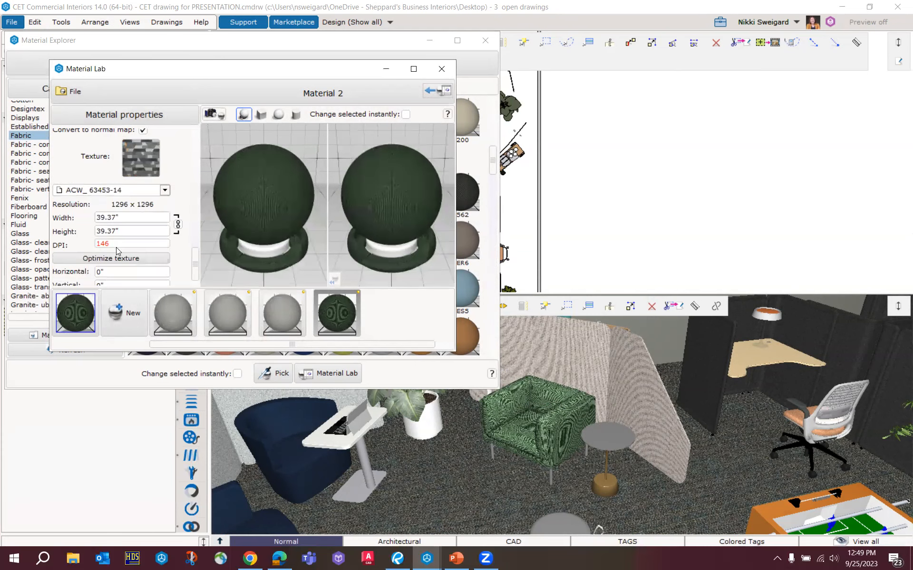
{"action": "left_click", "coordinate": [441, 71]}
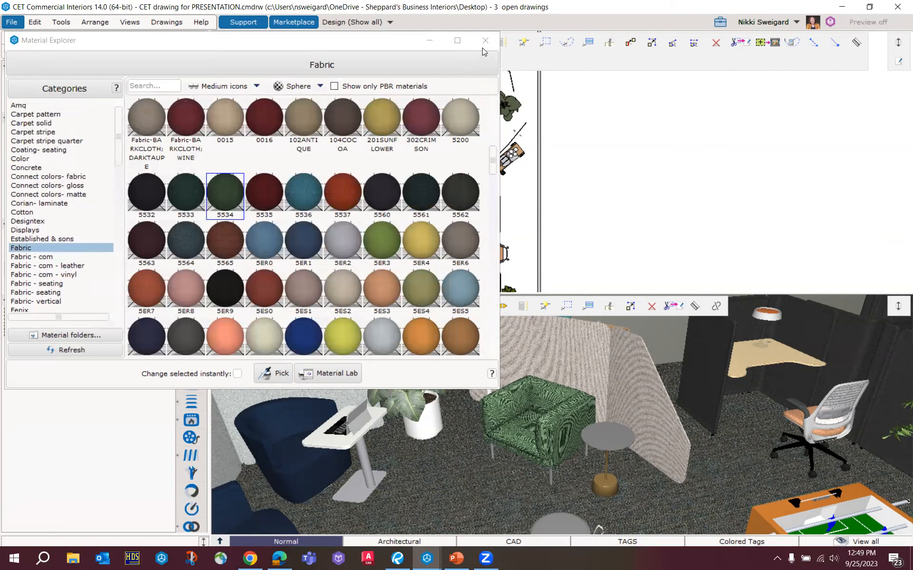
Create a new material from 003 and load seat fabric-fragment graphite.jpg as its primary colour texture.
{"action": "left_click", "coordinate": [34, 115]}
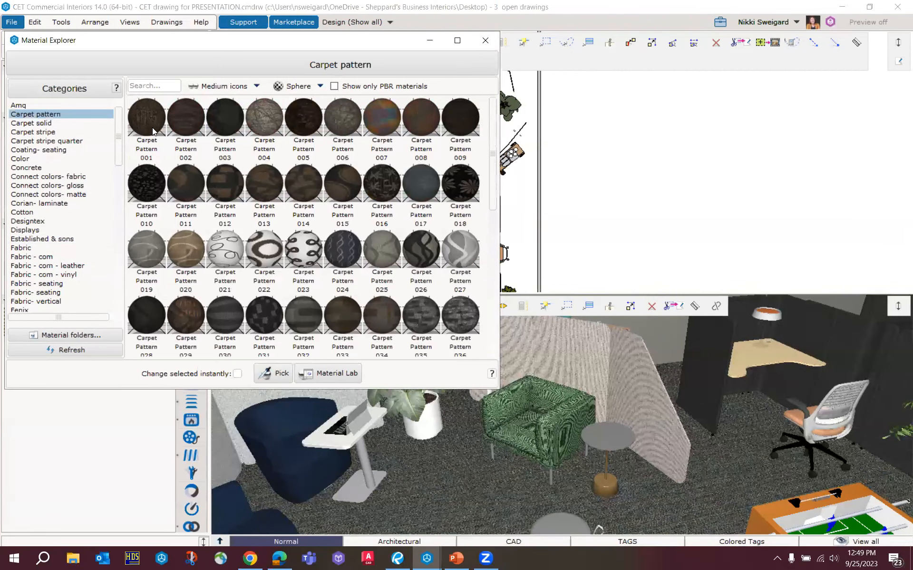
{"action": "scroll", "coordinate": [45, 143], "scroll_direction": "up", "scroll_amount": 1}
{"action": "left_click", "coordinate": [45, 105]}
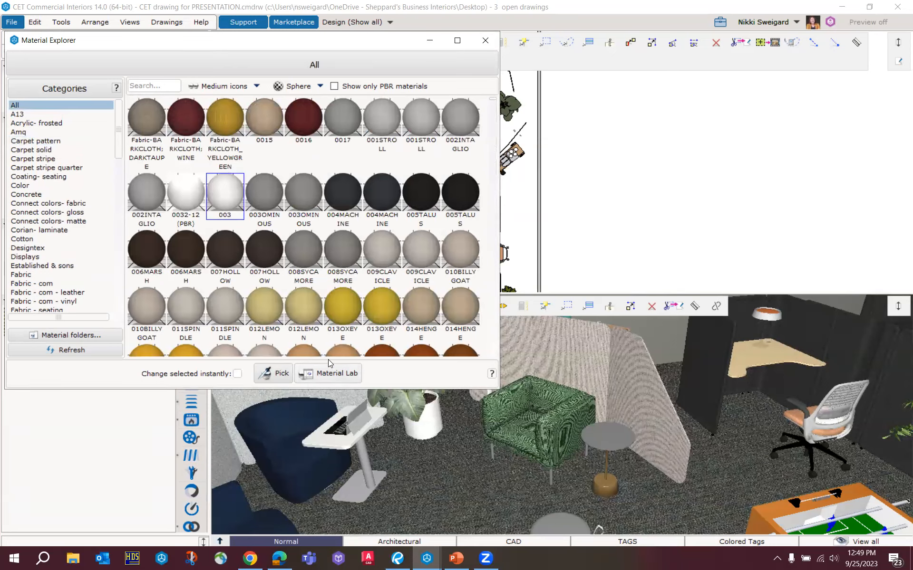
{"action": "left_click", "coordinate": [349, 366]}
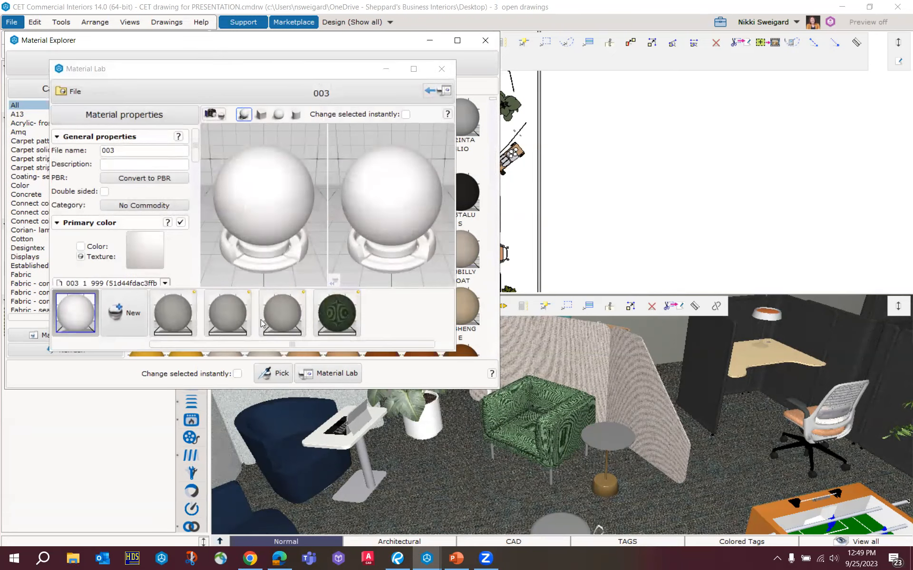
{"action": "left_click", "coordinate": [126, 314]}
{"action": "left_click", "coordinate": [137, 284]}
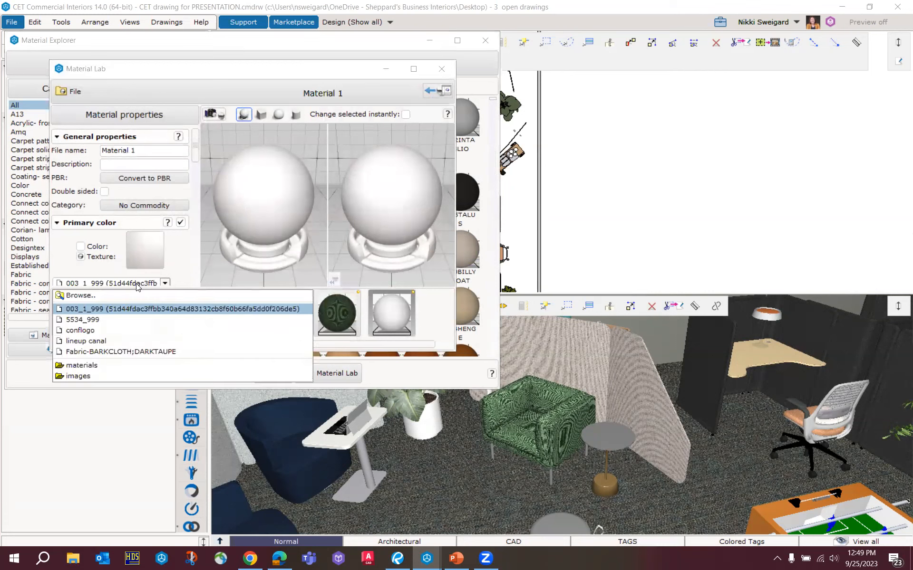
{"action": "left_click", "coordinate": [119, 295]}
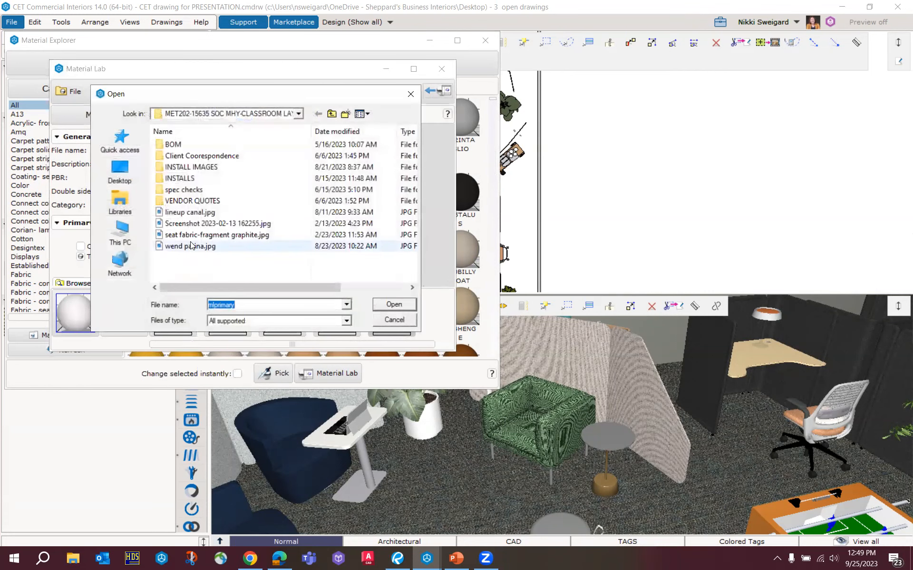
{"action": "left_click", "coordinate": [213, 235]}
{"action": "left_click", "coordinate": [377, 307]}
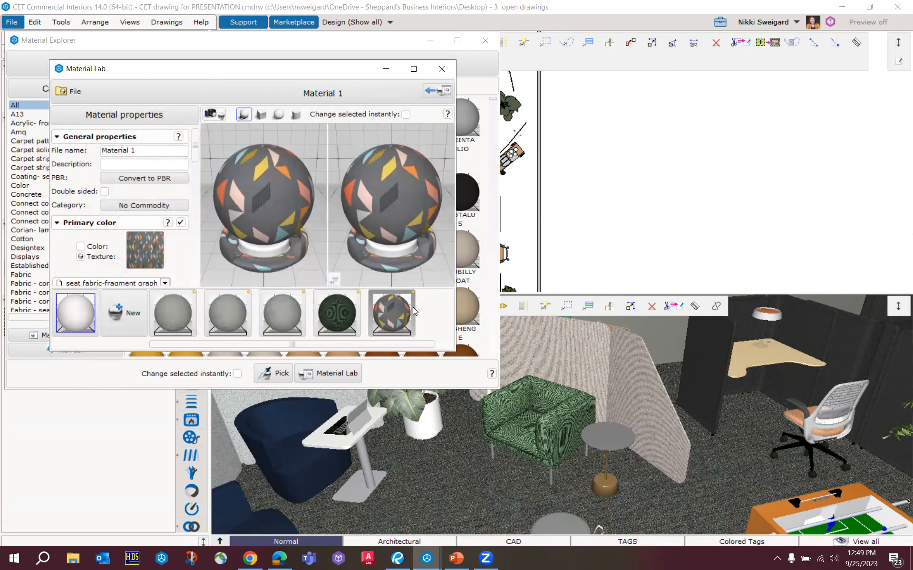
Apply the new multicoloured fabric material to the green armchair's upholstery in the 3D view.
{"action": "left_click_drag", "start_coordinate": [400, 317], "coordinate": [542, 424]}
{"action": "scroll", "coordinate": [542, 424], "scroll_direction": "up", "scroll_amount": 2}
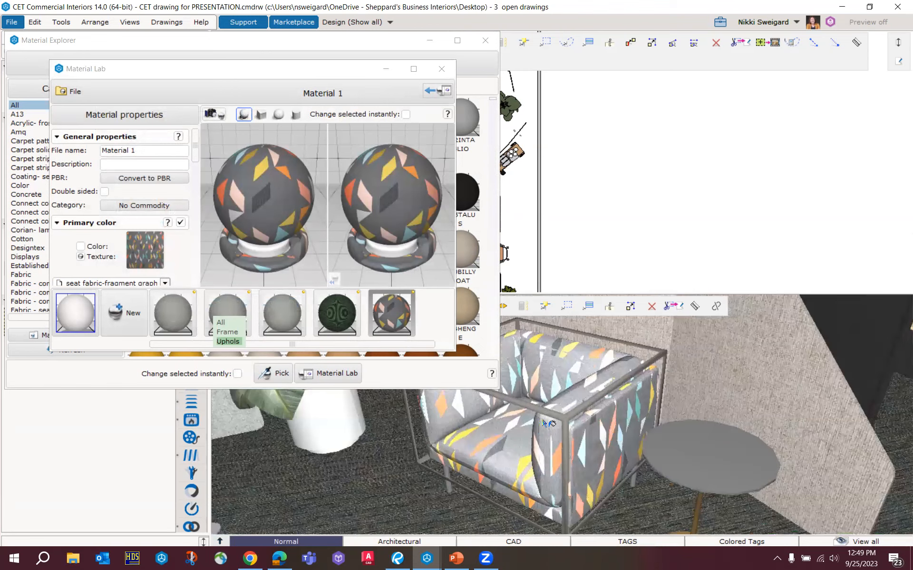
{"action": "left_click", "coordinate": [545, 421]}
{"action": "scroll", "coordinate": [548, 420], "scroll_direction": "down", "scroll_amount": 3}
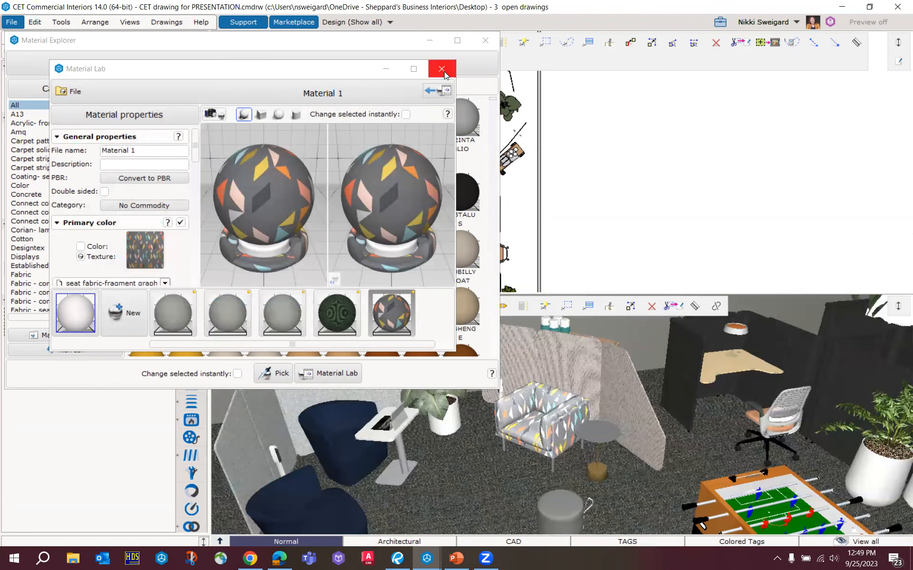
Apply the same patterned fabric to both navy lounge chairs and the desk chair's seat, and close the Material Lab and Material Explorer.
{"action": "left_click", "coordinate": [404, 324]}
{"action": "left_click", "coordinate": [344, 435]}
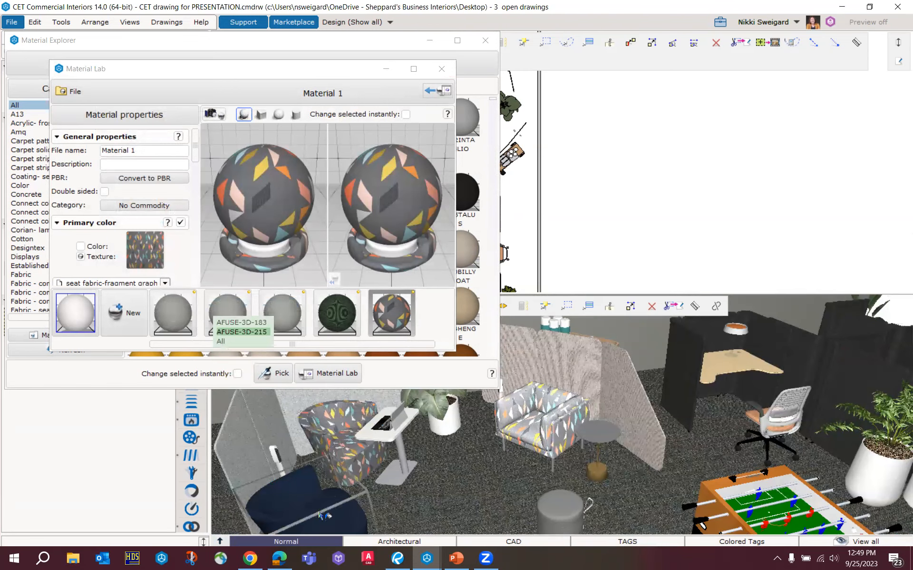
{"action": "left_click", "coordinate": [306, 499]}
{"action": "left_click", "coordinate": [757, 417]}
{"action": "scroll", "coordinate": [771, 419], "scroll_direction": "up", "scroll_amount": 3}
{"action": "middle_click_drag", "start_coordinate": [786, 428], "coordinate": [728, 421]}
{"action": "scroll", "coordinate": [732, 421], "scroll_direction": "down", "scroll_amount": 6}
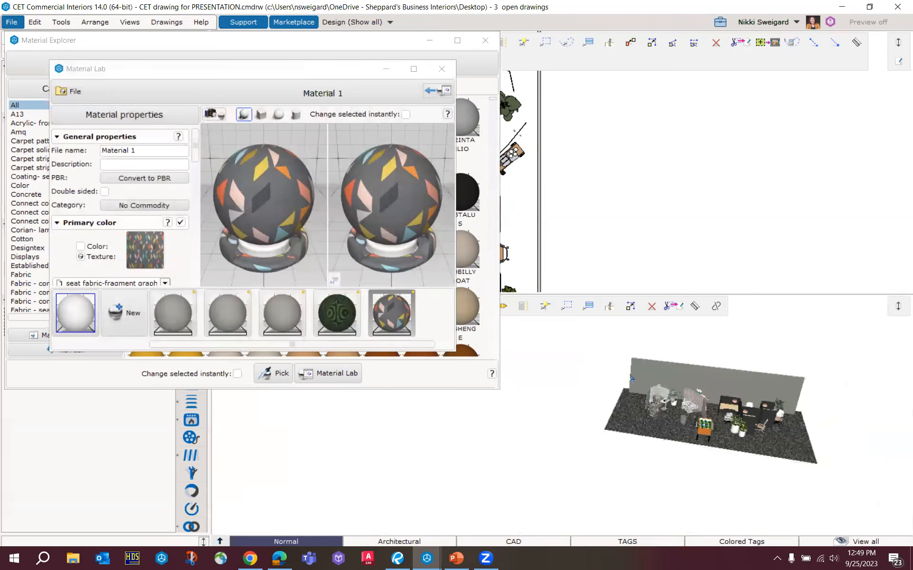
{"action": "scroll", "coordinate": [681, 378], "scroll_direction": "up", "scroll_amount": 8}
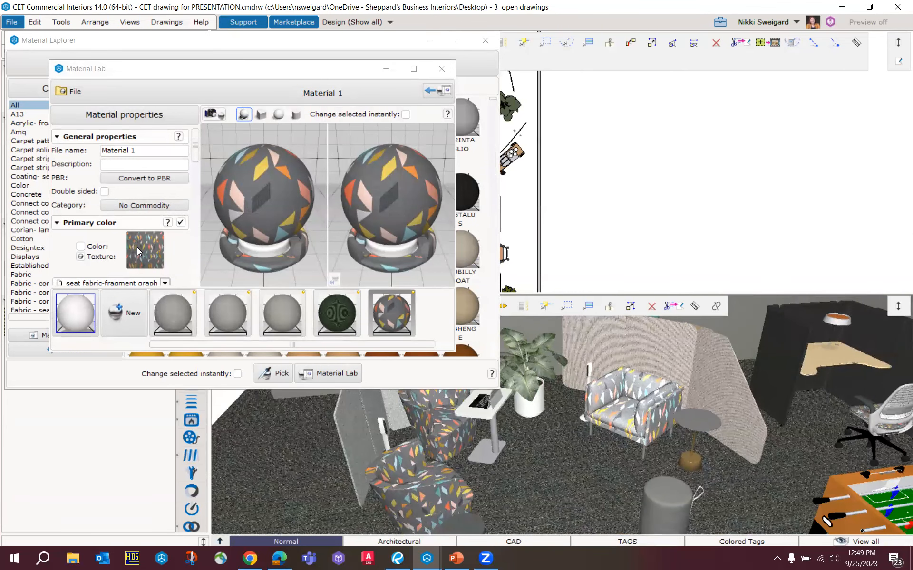
{"action": "left_click", "coordinate": [441, 69]}
{"action": "left_click", "coordinate": [486, 40]}
Examine the patterned fabric on the armchair and lounge seating from close up and around the foosball table.
{"action": "mouse_move", "coordinate": [569, 418]}
{"action": "middle_mouse_down"}
{"action": "mouse_move", "coordinate": [567, 430]}
{"action": "mouse_move", "coordinate": [558, 428]}
{"action": "middle_mouse_up"}
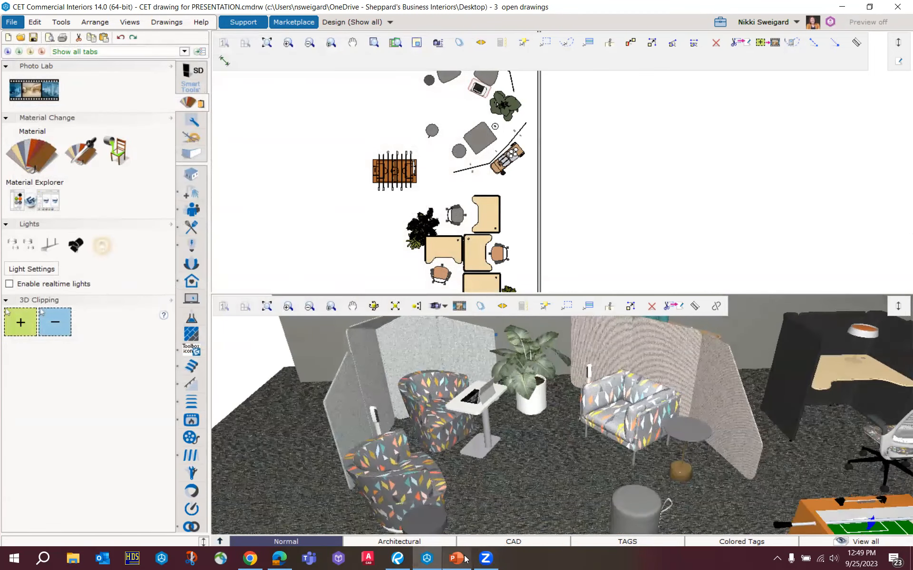
{"action": "mouse_move", "coordinate": [466, 559]}
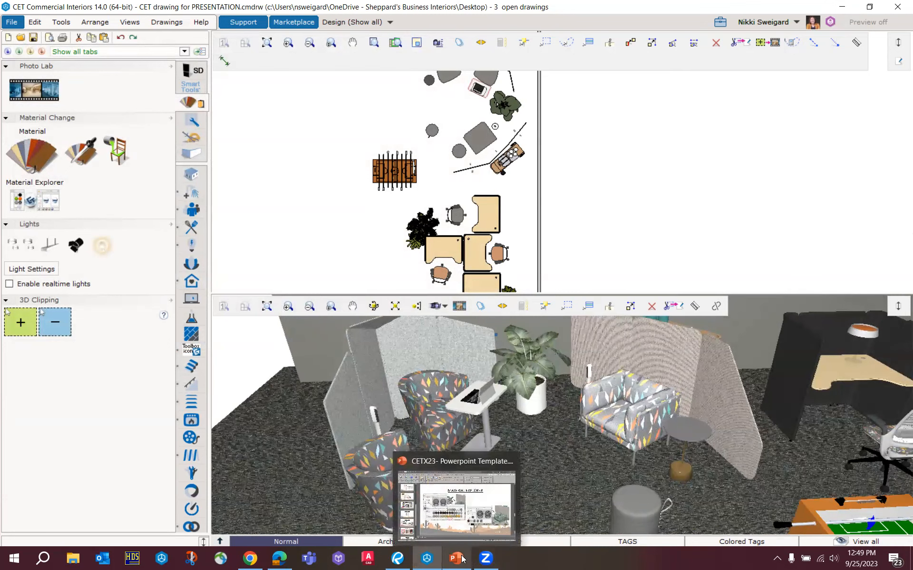
{"action": "middle_click_drag", "start_coordinate": [572, 455], "coordinate": [472, 460]}
{"action": "scroll", "coordinate": [514, 440], "scroll_direction": "up", "scroll_amount": 5}
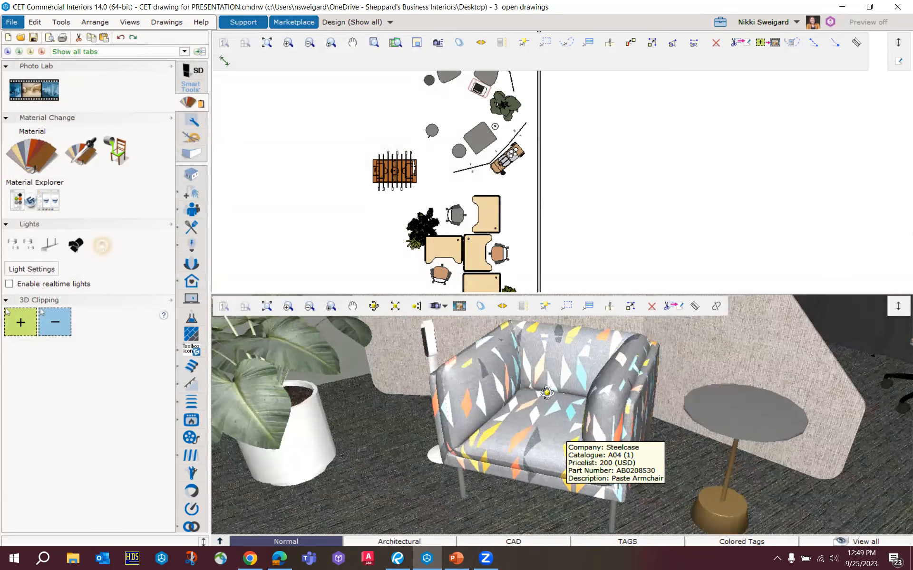
{"action": "middle_click_drag", "start_coordinate": [551, 380], "coordinate": [538, 419]}
{"action": "scroll", "coordinate": [469, 404], "scroll_direction": "down", "scroll_amount": 5}
{"action": "middle_click_drag", "start_coordinate": [636, 466], "coordinate": [647, 422]}
{"action": "scroll", "coordinate": [570, 471], "scroll_direction": "up", "scroll_amount": 3}
{"action": "left_click", "coordinate": [570, 471]}
{"action": "left_click", "coordinate": [621, 462]}
{"action": "scroll", "coordinate": [607, 438], "scroll_direction": "down", "scroll_amount": 3}
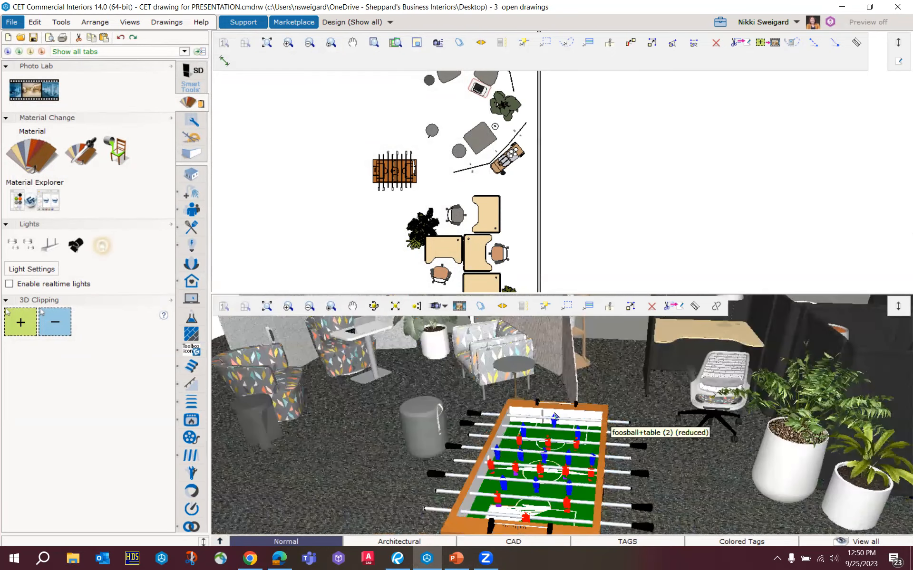
Switch to PowerPoint and present the slide show through to the EDIT GRAPHICS aka "Toppers" slide.
{"action": "left_click", "coordinate": [463, 559]}
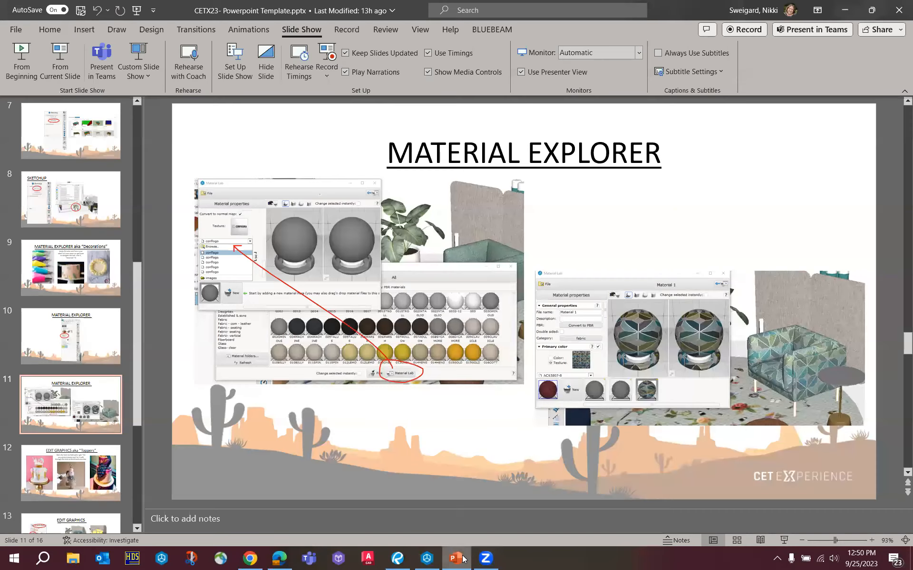
{"action": "left_click", "coordinate": [95, 484]}
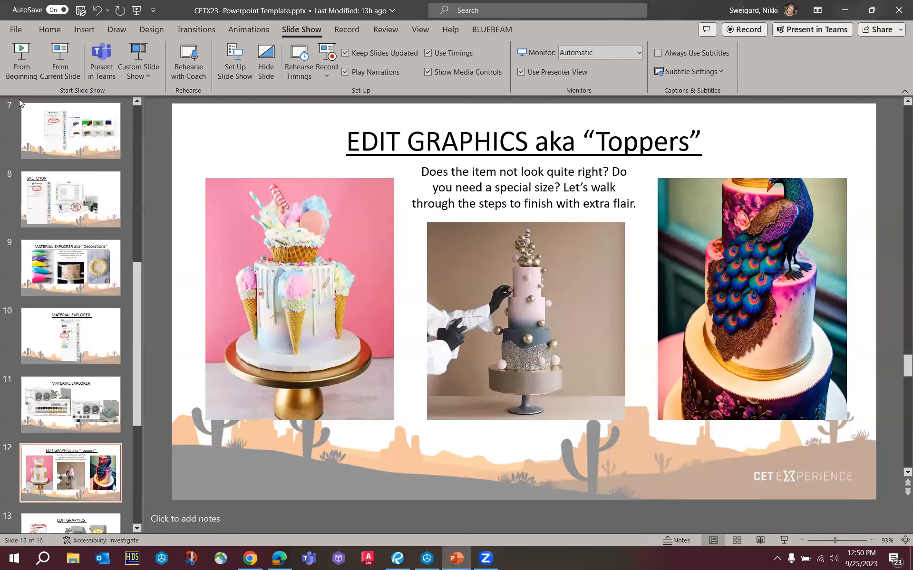
{"action": "left_click", "coordinate": [21, 61]}
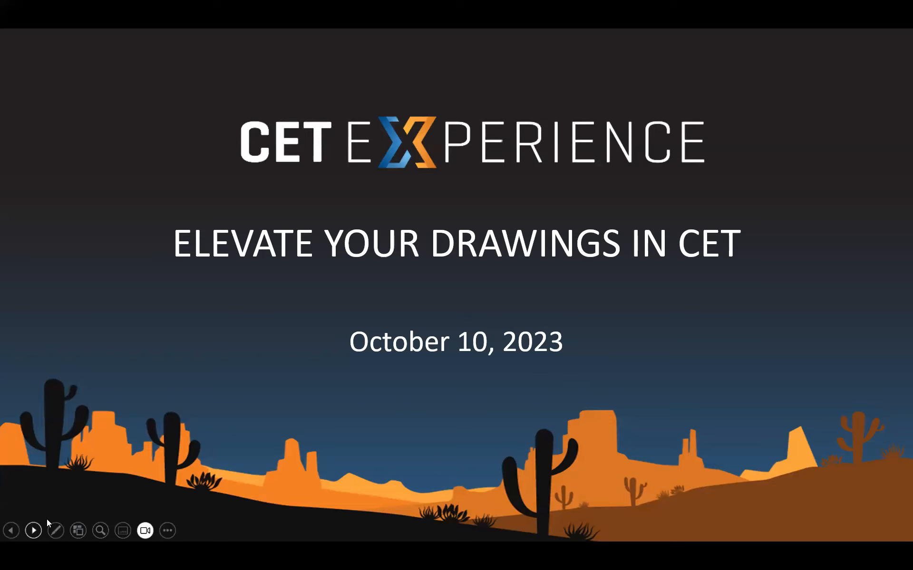
{"action": "left_click", "coordinate": [39, 529]}
{"action": "left_click", "coordinate": [39, 530]}
{"action": "left_click", "coordinate": [39, 529]}
{"action": "left_click", "coordinate": [39, 530]}
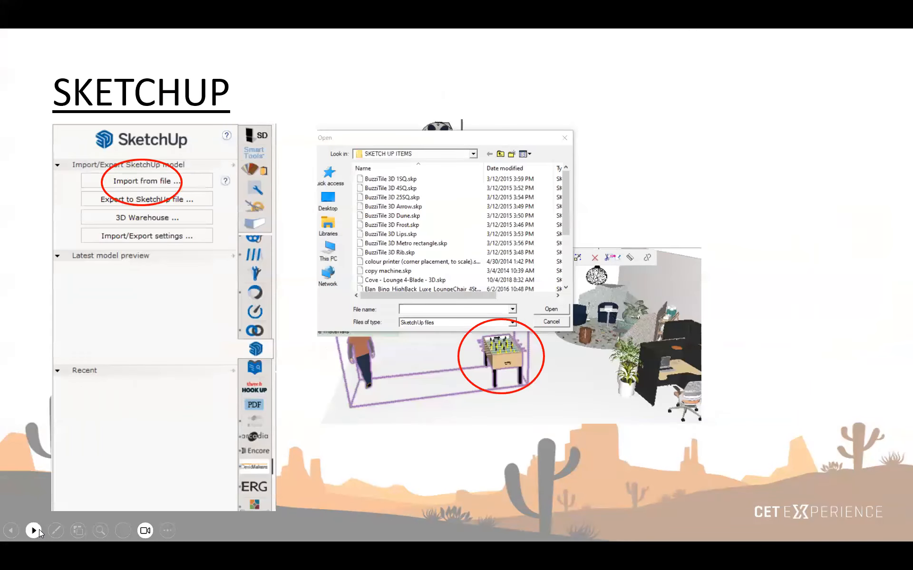
{"action": "left_click", "coordinate": [39, 530]}
{"action": "left_click", "coordinate": [39, 529]}
{"action": "left_click", "coordinate": [39, 529]}
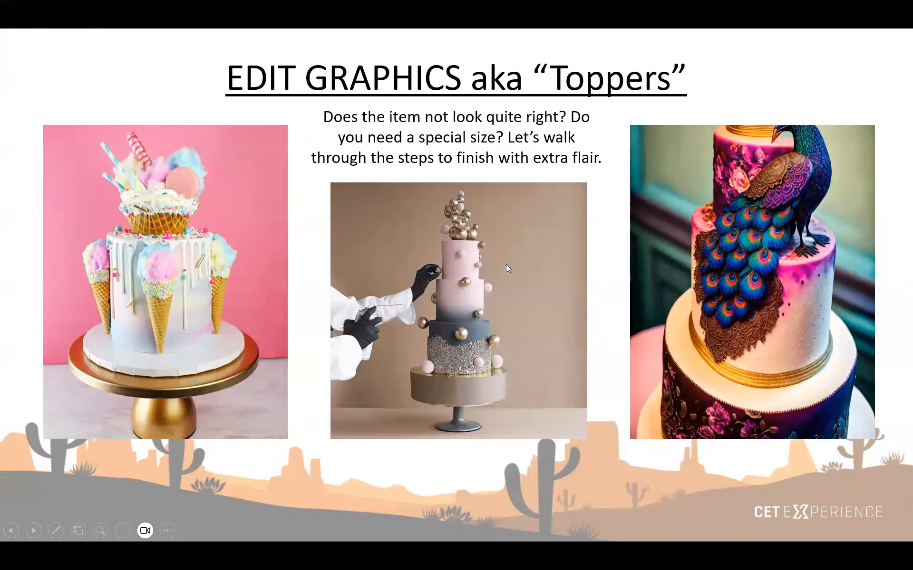
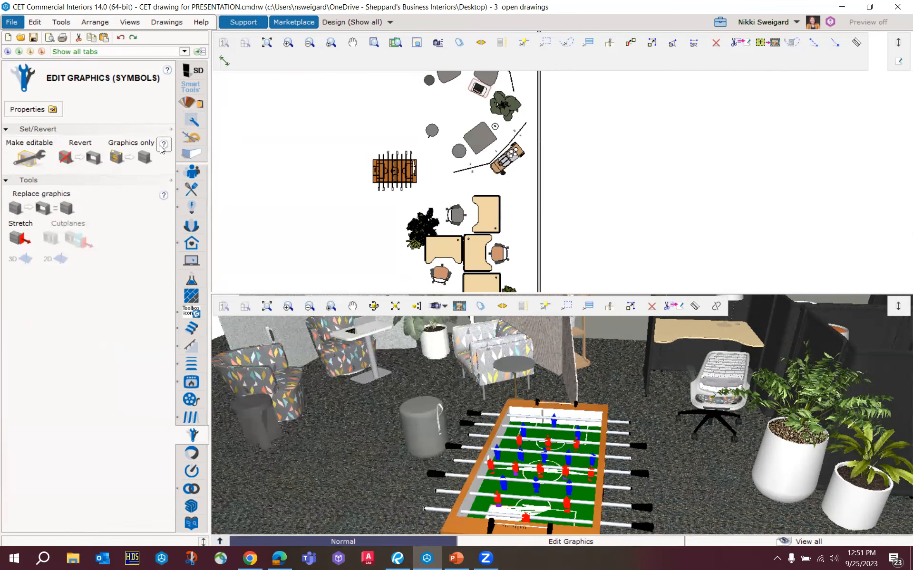
Make the patterned armchair's graphics editable with Edit Graphics (Meshes).
{"action": "left_click", "coordinate": [190, 123]}
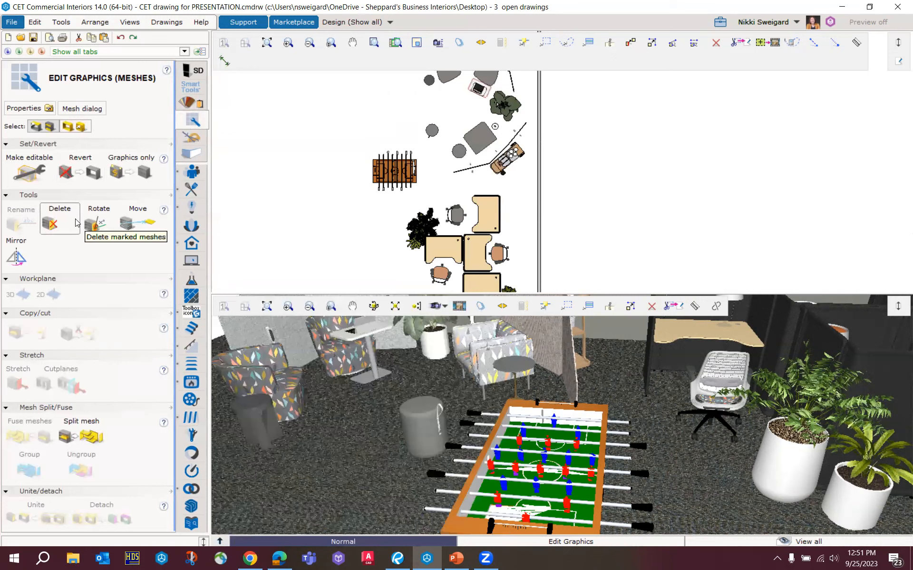
{"action": "left_click", "coordinate": [42, 175]}
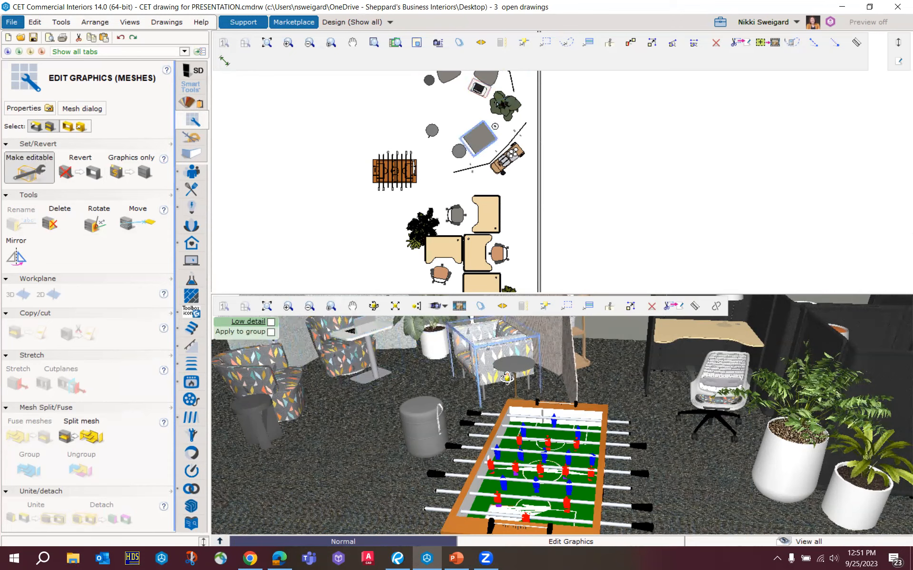
{"action": "scroll", "coordinate": [506, 378], "scroll_direction": "up", "scroll_amount": 5}
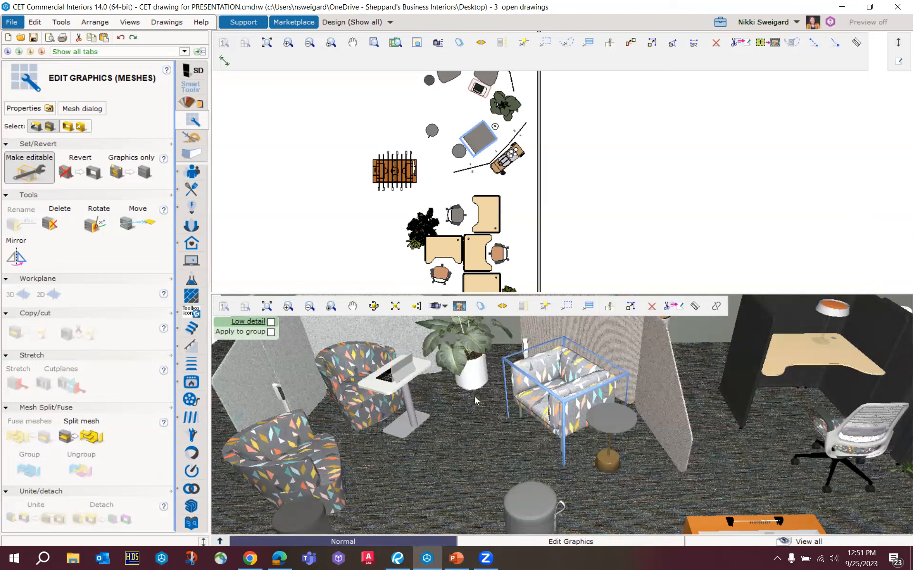
{"action": "left_click", "coordinate": [553, 401]}
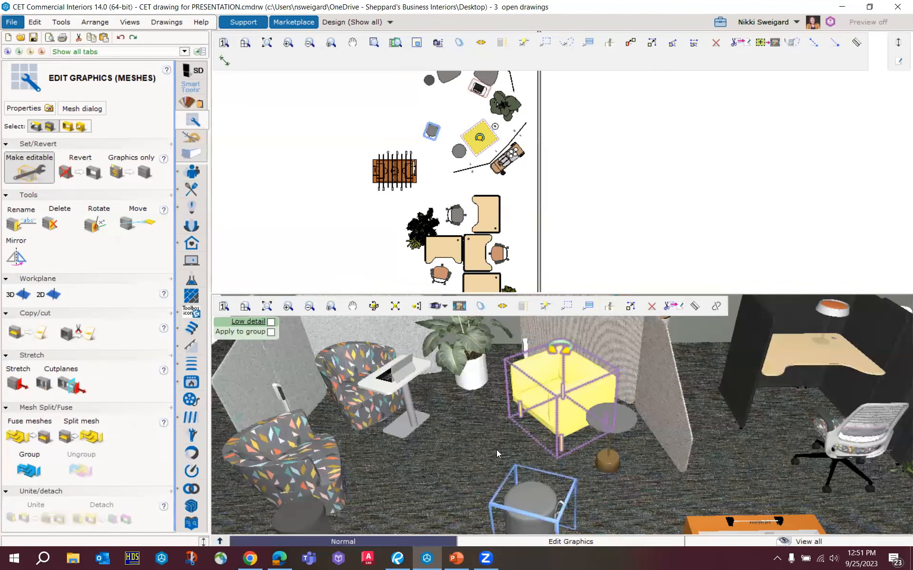
Compare how the small pouf and the editable armchair are highlighted, and examine the armchair up close in both views.
{"action": "left_click", "coordinate": [524, 505]}
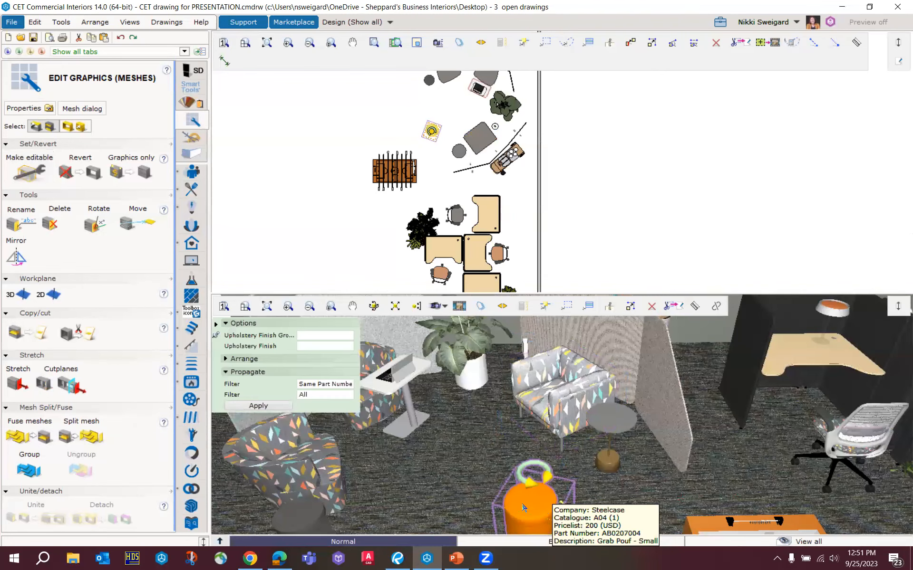
{"action": "left_click", "coordinate": [598, 469]}
{"action": "left_click", "coordinate": [568, 433]}
{"action": "left_click", "coordinate": [513, 443]}
{"action": "scroll", "coordinate": [513, 445], "scroll_direction": "up", "scroll_amount": 5}
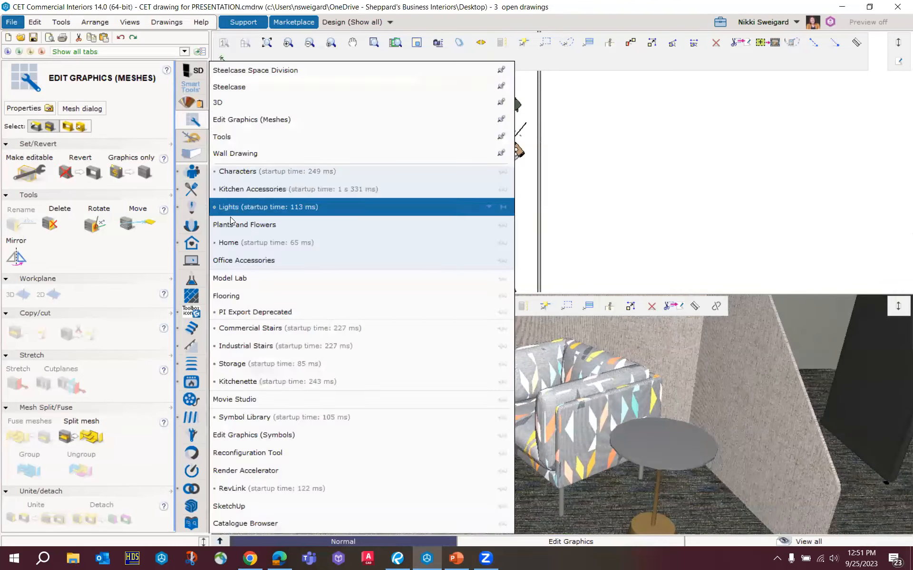
{"action": "left_click", "coordinate": [554, 433]}
{"action": "middle_click_drag", "start_coordinate": [539, 425], "coordinate": [574, 442]}
{"action": "left_click", "coordinate": [593, 491]}
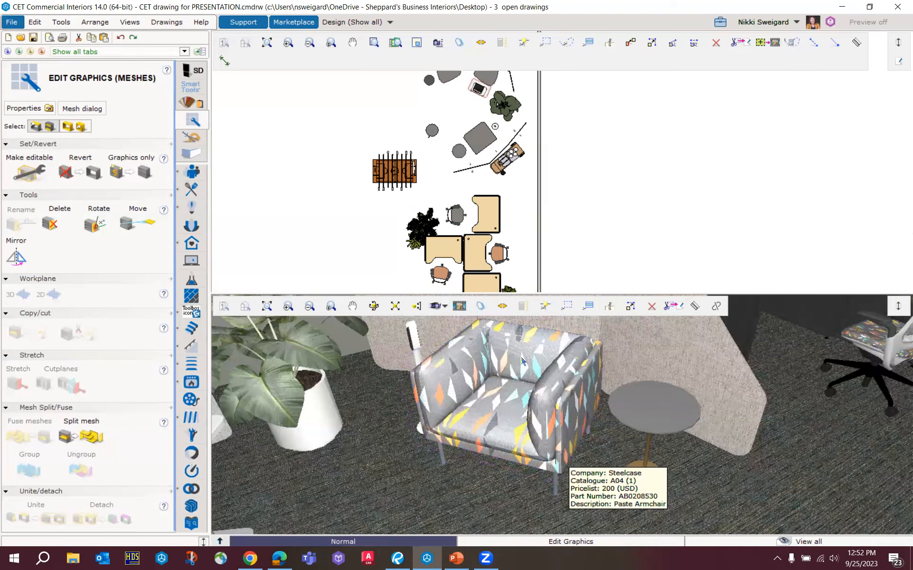
{"action": "scroll", "coordinate": [497, 120], "scroll_direction": "up", "scroll_amount": 3}
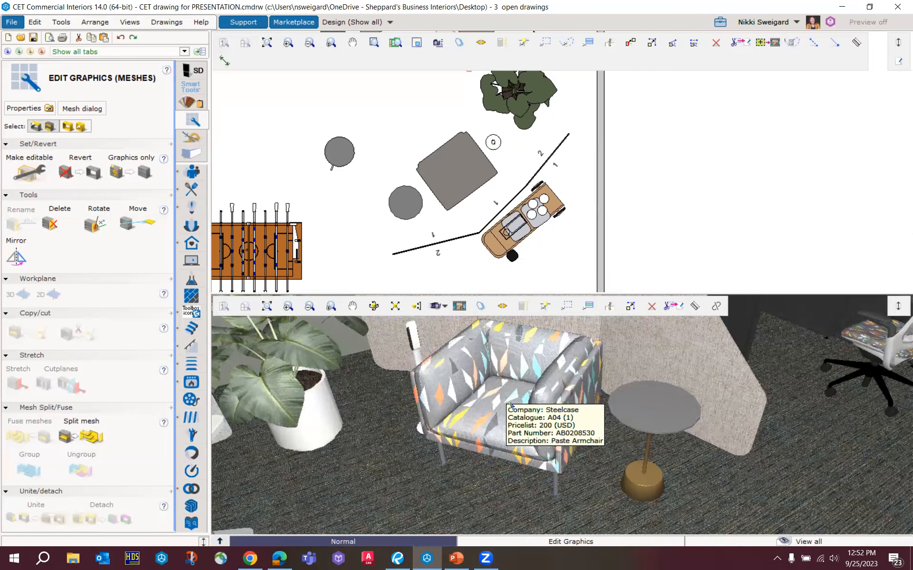
Try to stretch the editable armchair outward from its side face next to the round table.
{"action": "left_click", "coordinate": [510, 405]}
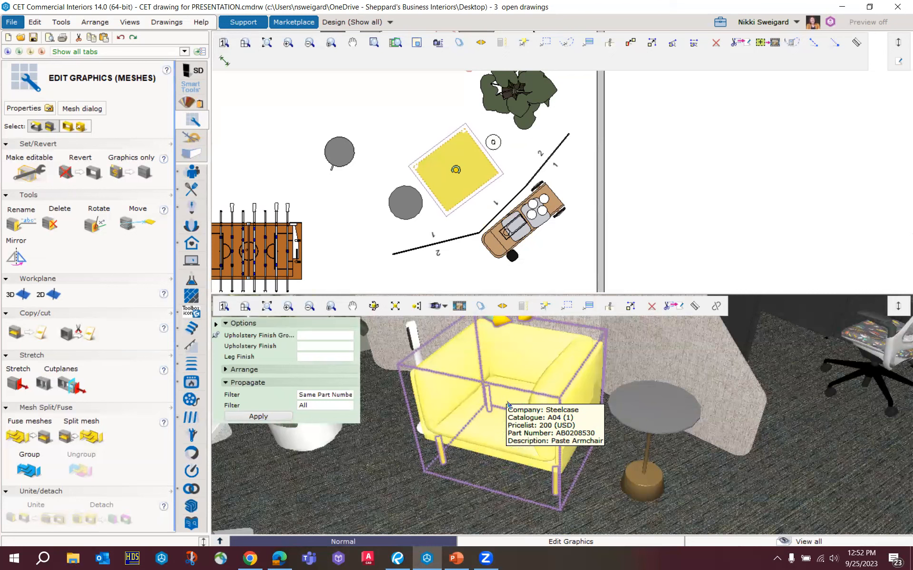
{"action": "left_click", "coordinate": [17, 383]}
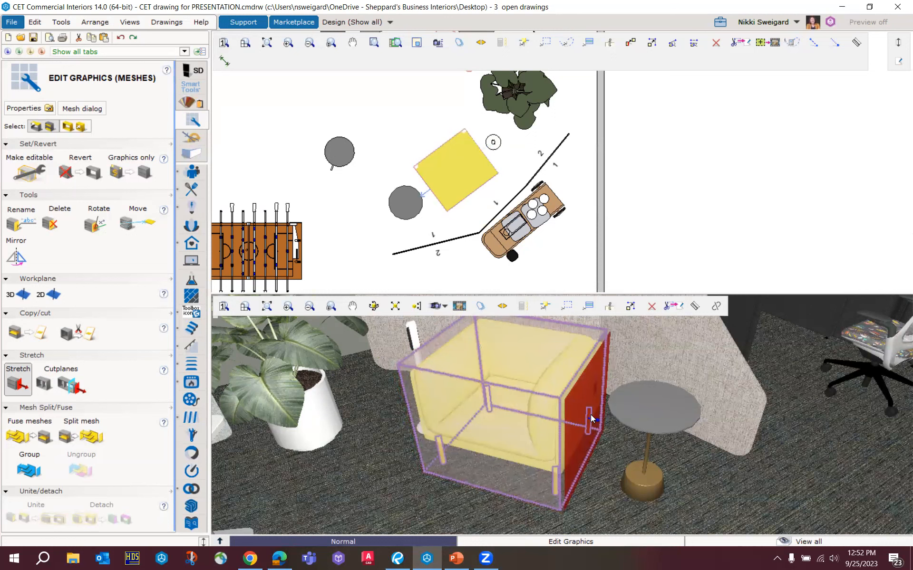
{"action": "left_click_drag", "start_coordinate": [592, 419], "coordinate": [608, 428]}
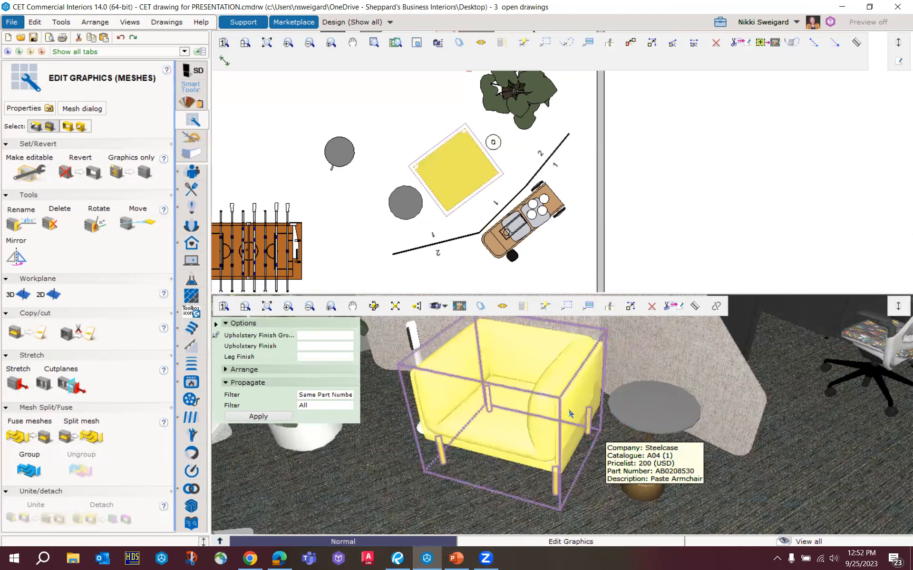
Measure the armchair's edge between its two corners in the plan view.
{"action": "left_click", "coordinate": [224, 60]}
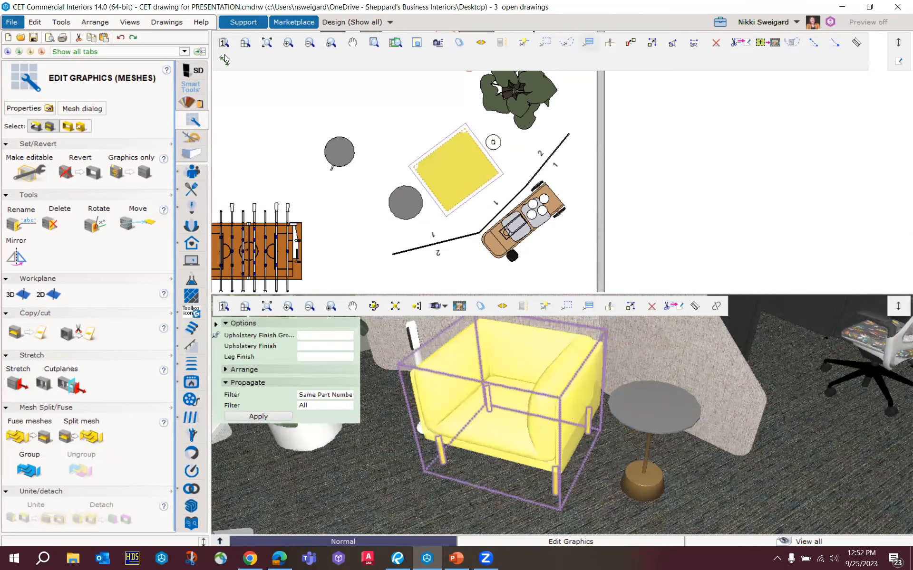
{"action": "left_click", "coordinate": [413, 164]}
{"action": "left_click", "coordinate": [470, 125]}
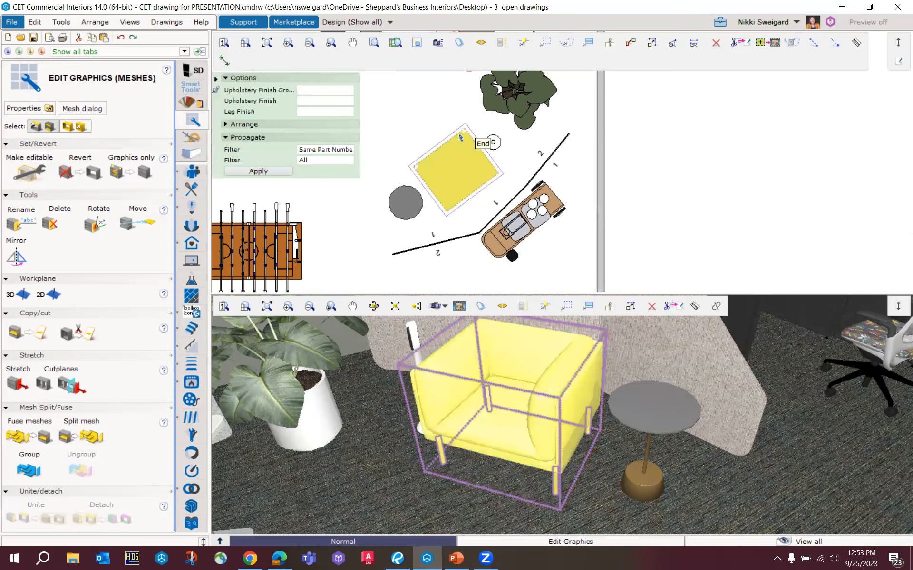
Stretch the patterned armchair from its side face next to the round table to the width of a two-seat sofa.
{"action": "left_click", "coordinate": [18, 380]}
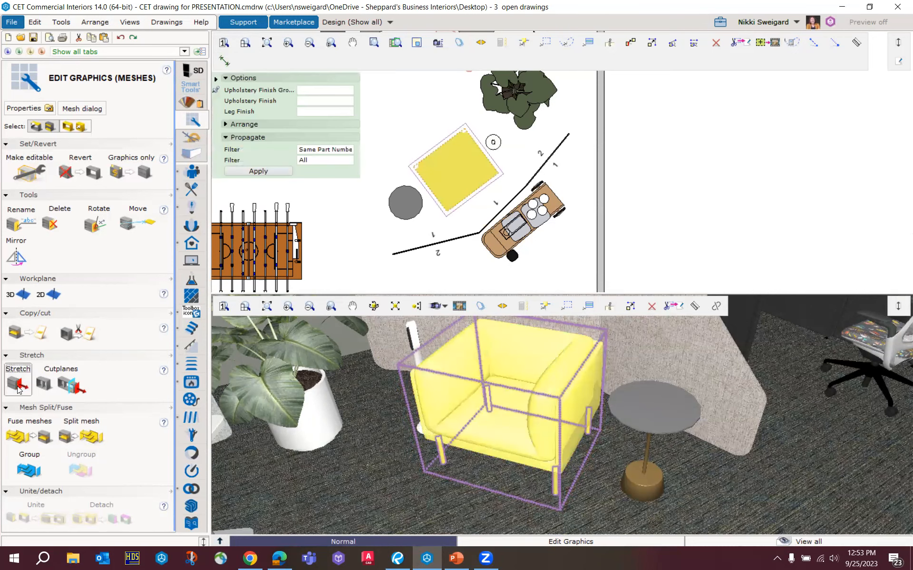
{"action": "left_click", "coordinate": [591, 410]}
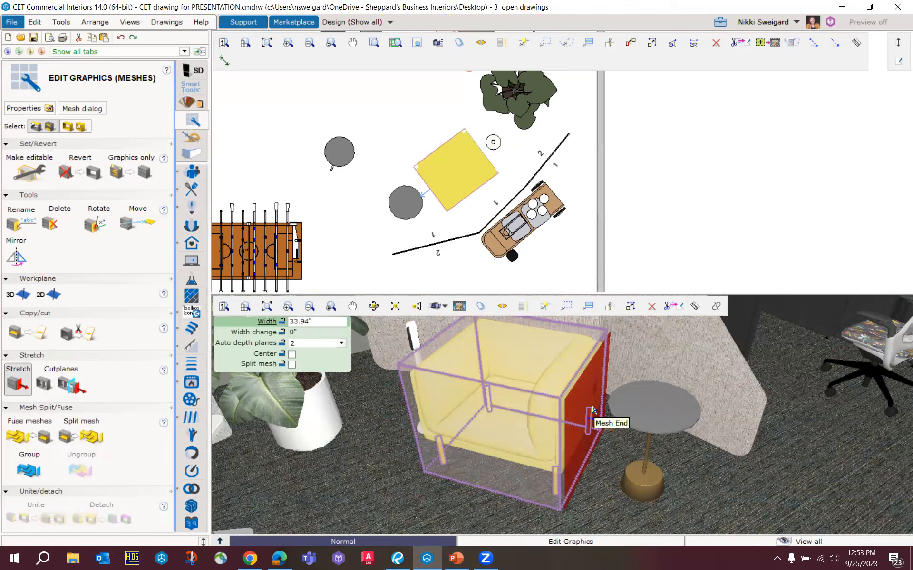
{"action": "type", "text": "4'1"}
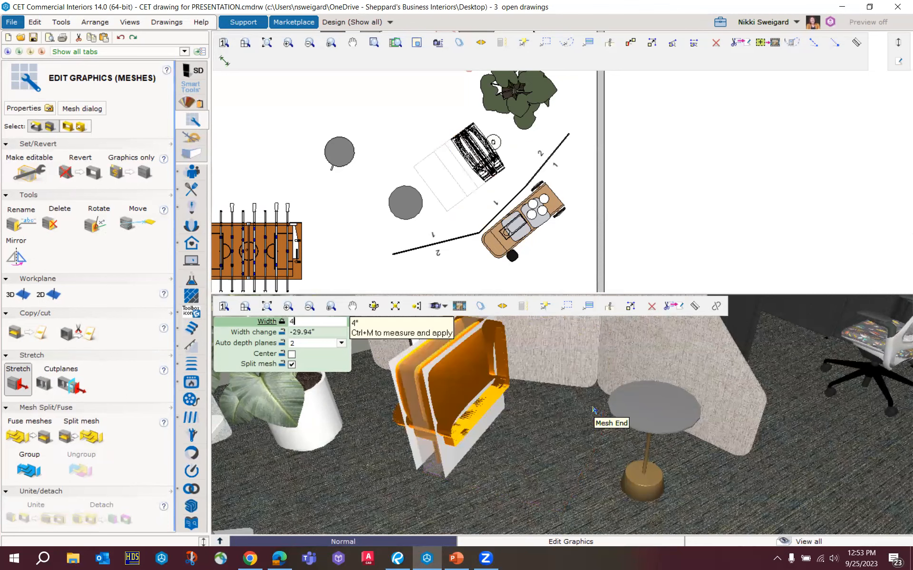
{"action": "key", "text": "Return"}
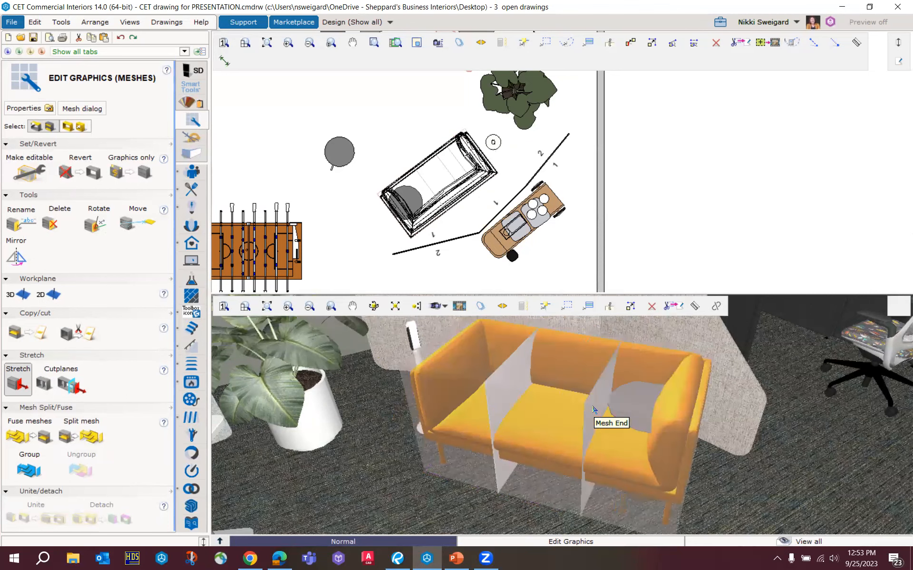
{"action": "left_click", "coordinate": [601, 427]}
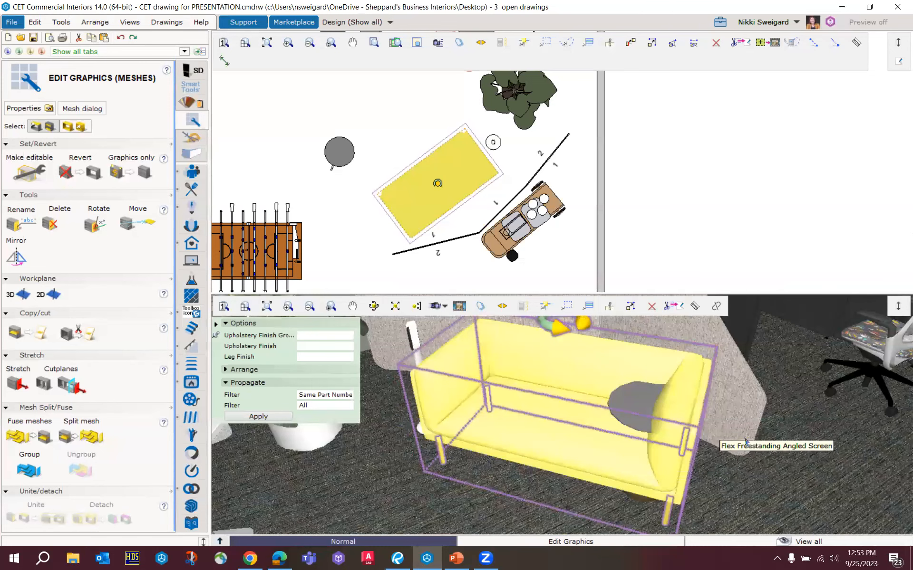
{"action": "key", "text": "Escape"}
Move the round side table clear of the stretched armchair's end and inspect the distorted fabric pattern up close.
{"action": "left_click_drag", "start_coordinate": [639, 425], "coordinate": [771, 455]}
{"action": "left_click", "coordinate": [802, 486]}
{"action": "mouse_move", "coordinate": [624, 449]}
{"action": "middle_mouse_down"}
{"action": "mouse_move", "coordinate": [658, 454]}
{"action": "mouse_move", "coordinate": [684, 475]}
{"action": "mouse_move", "coordinate": [635, 456]}
{"action": "mouse_move", "coordinate": [640, 443]}
{"action": "middle_mouse_up"}
{"action": "scroll", "coordinate": [586, 407], "scroll_direction": "up", "scroll_amount": 2}
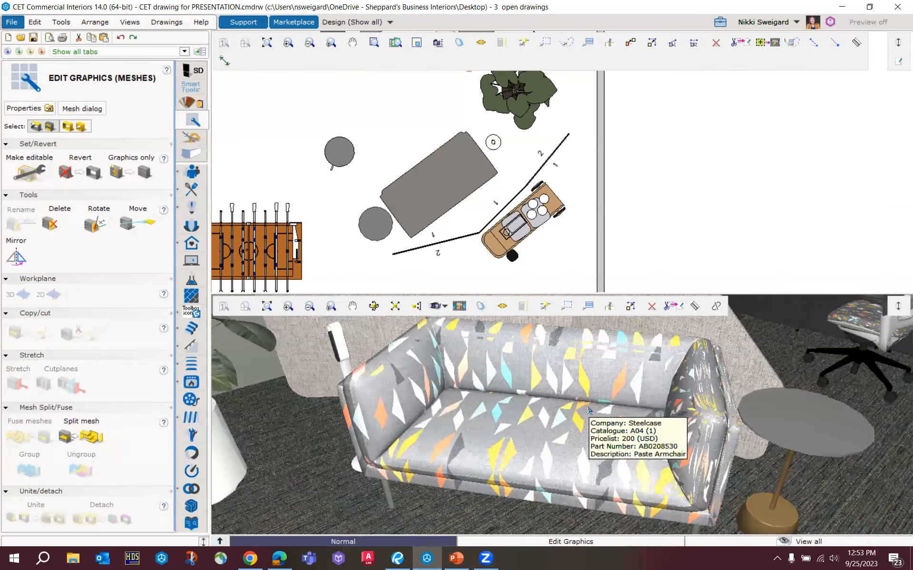
Resize the fragment-graphic seat fabric texture of Material 1 to 18" wide by 18" high in Material Lab.
{"action": "left_click", "coordinate": [201, 105]}
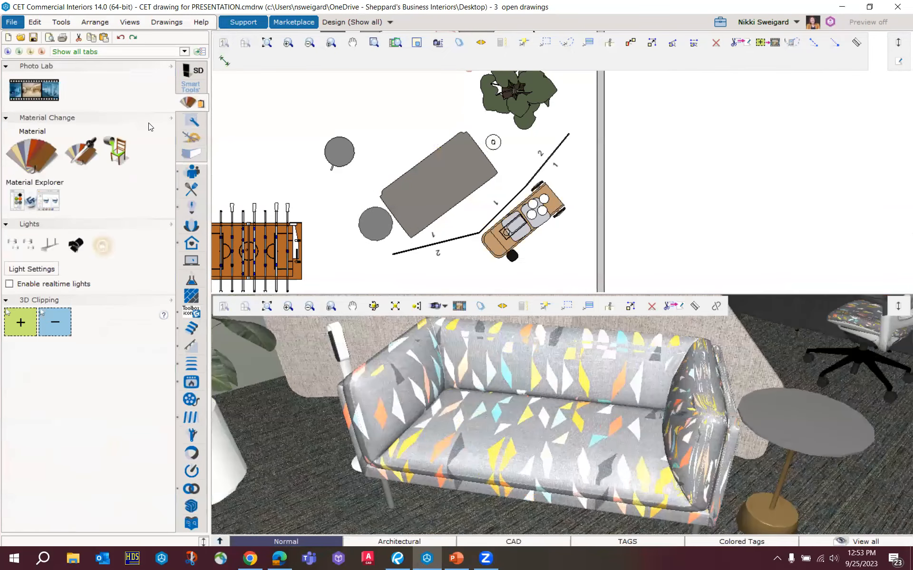
{"action": "left_click", "coordinate": [35, 190]}
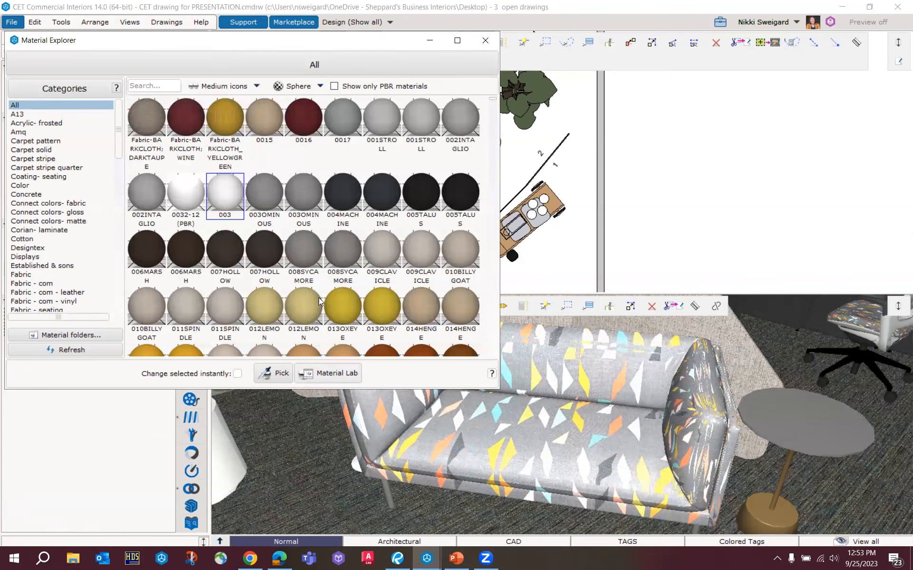
{"action": "left_click", "coordinate": [397, 316]}
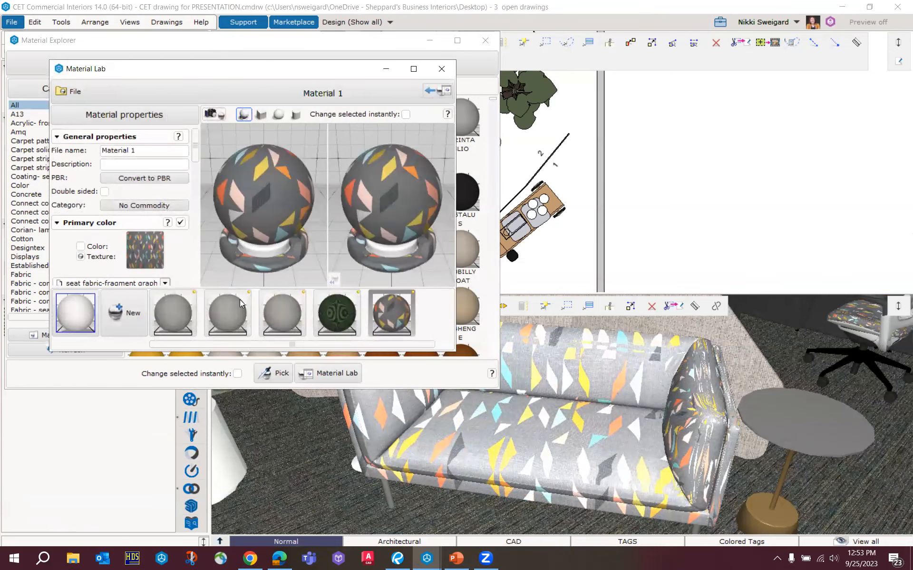
{"action": "scroll", "coordinate": [143, 228], "scroll_direction": "down", "scroll_amount": 3}
{"action": "left_click", "coordinate": [146, 234]}
{"action": "left_click_drag", "start_coordinate": [138, 234], "coordinate": [110, 235]}
{"action": "type", "text": "18"}
{"action": "key", "text": "Return"}
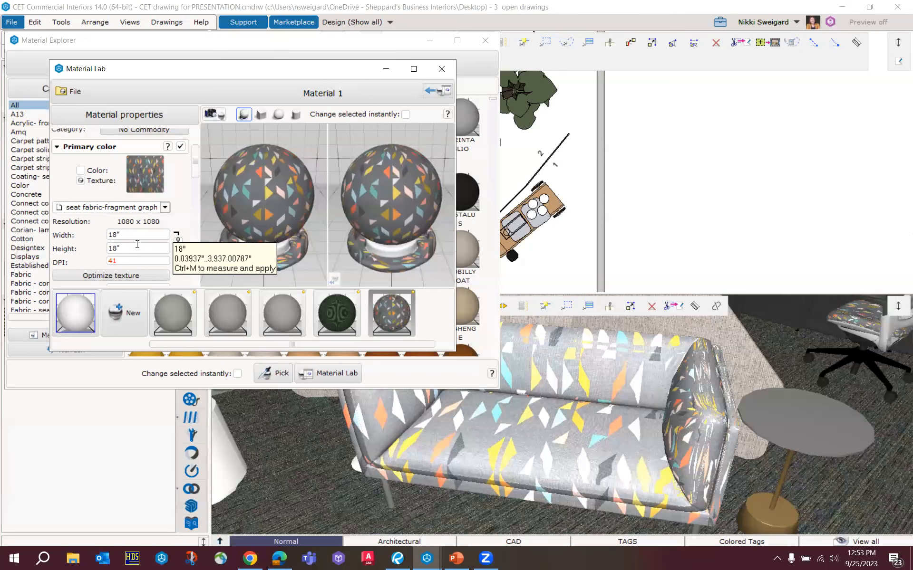
Apply the resized Material 1 fabric to the stretched armchair, check its pattern in the 3D view, and close both material windows.
{"action": "left_click", "coordinate": [383, 322]}
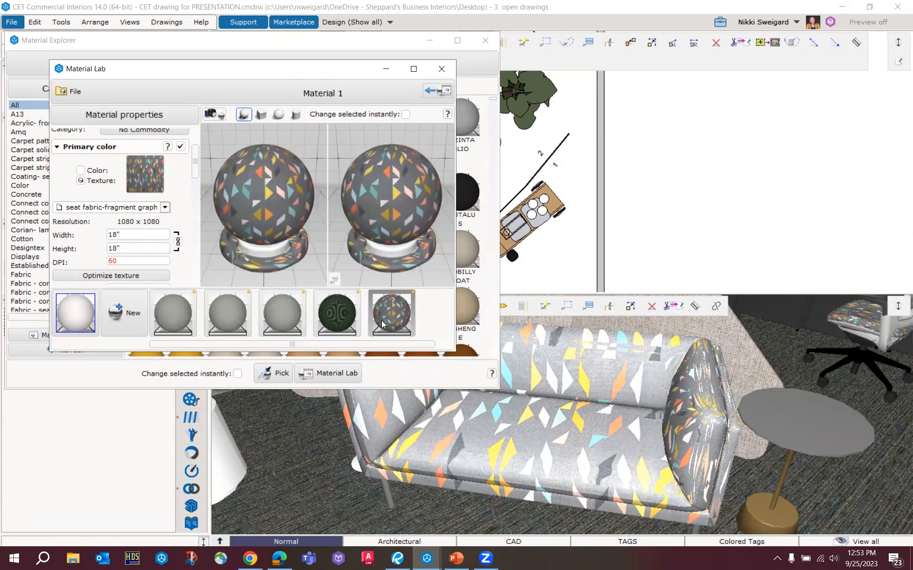
{"action": "left_click", "coordinate": [449, 421]}
{"action": "middle_click_drag", "start_coordinate": [525, 394], "coordinate": [620, 427]}
{"action": "scroll", "coordinate": [513, 463], "scroll_direction": "up", "scroll_amount": 3}
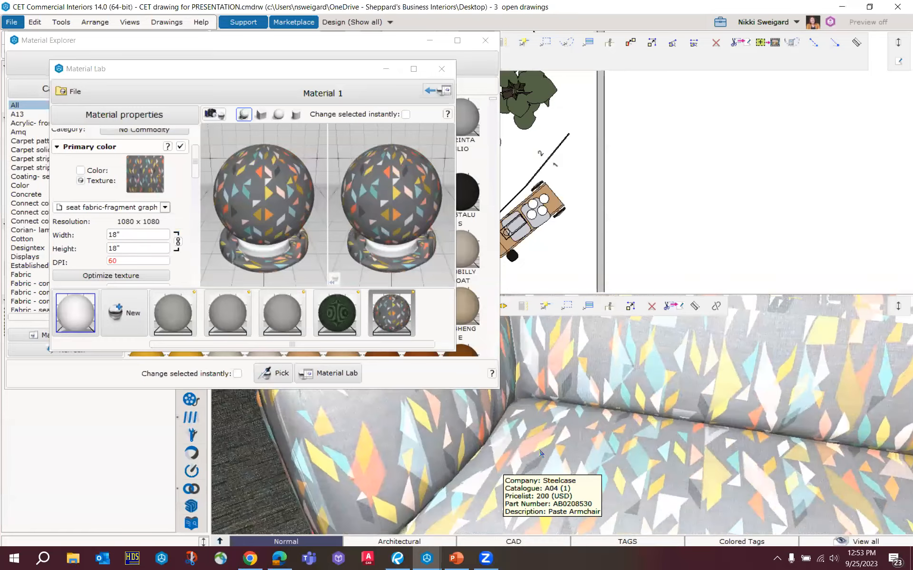
{"action": "scroll", "coordinate": [511, 466], "scroll_direction": "down", "scroll_amount": 4}
{"action": "mouse_move", "coordinate": [511, 466]}
{"action": "middle_mouse_down"}
{"action": "mouse_move", "coordinate": [423, 487]}
{"action": "mouse_move", "coordinate": [460, 465]}
{"action": "middle_mouse_up"}
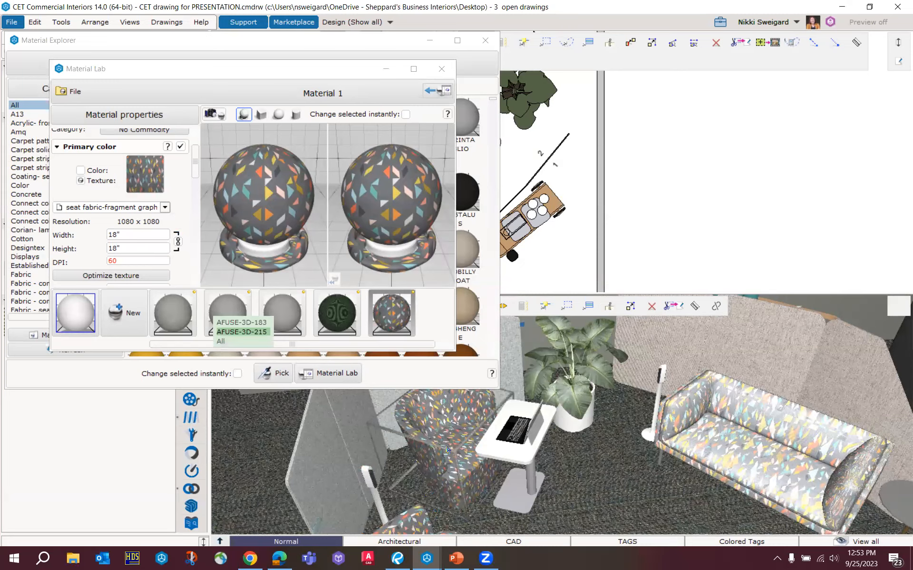
{"action": "scroll", "coordinate": [455, 438], "scroll_direction": "up", "scroll_amount": 3}
{"action": "scroll", "coordinate": [455, 439], "scroll_direction": "down", "scroll_amount": 10}
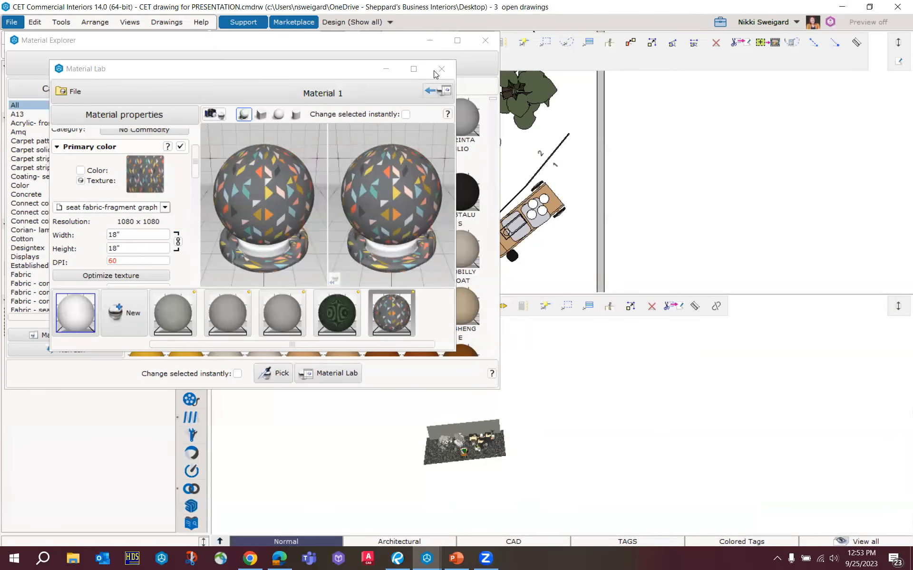
{"action": "left_click", "coordinate": [440, 69]}
{"action": "left_click", "coordinate": [485, 41]}
Make the foosball table's graphics editable with Edit Graphics (Meshes).
{"action": "scroll", "coordinate": [462, 457], "scroll_direction": "up", "scroll_amount": 3}
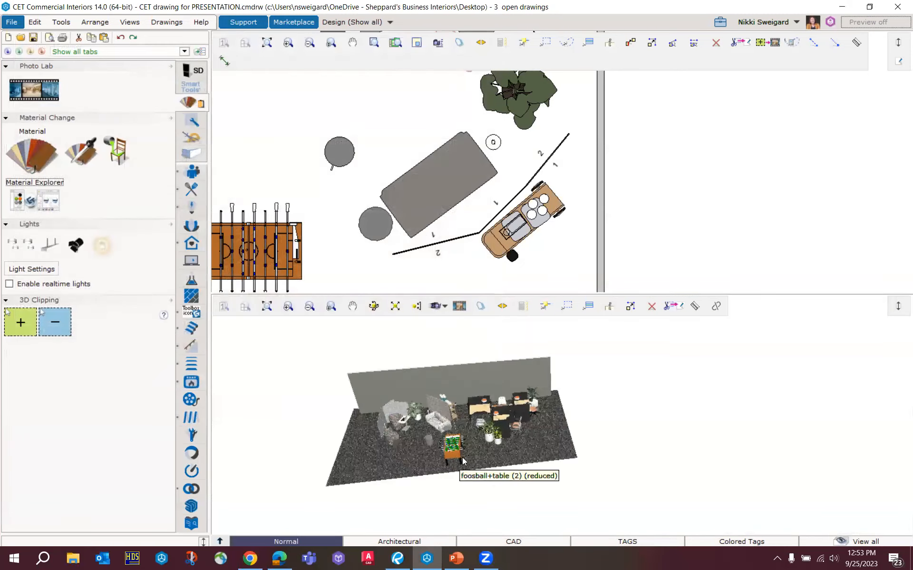
{"action": "scroll", "coordinate": [463, 459], "scroll_direction": "up", "scroll_amount": 5}
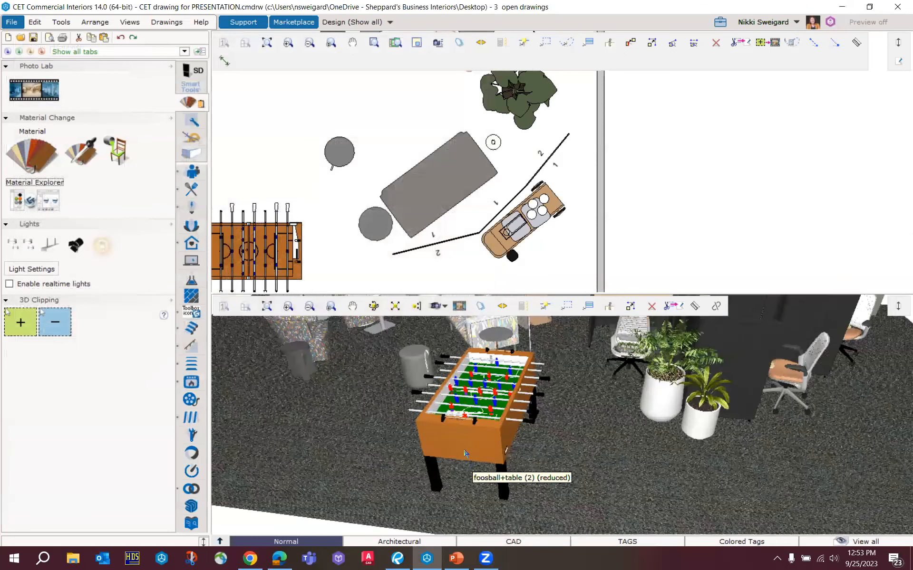
{"action": "left_click", "coordinate": [194, 122]}
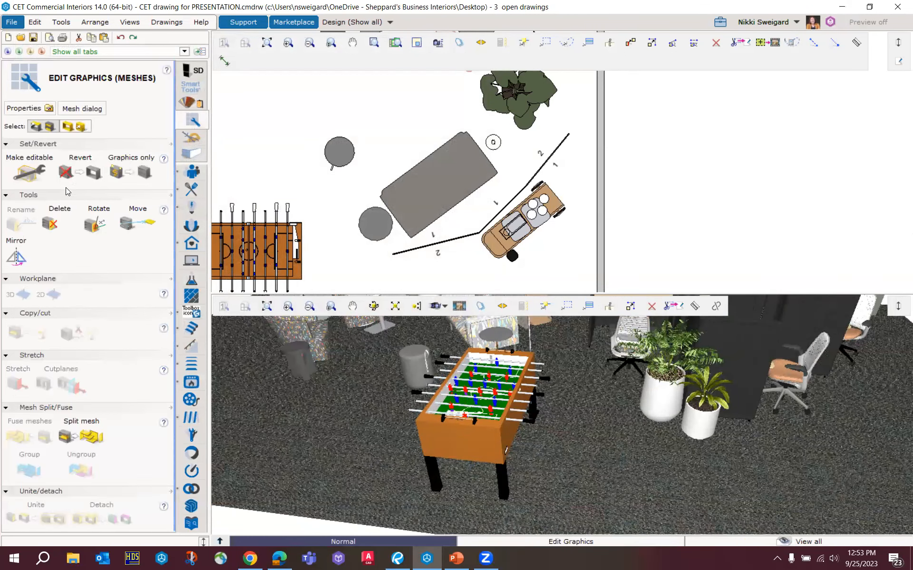
{"action": "left_click", "coordinate": [28, 169]}
{"action": "left_click", "coordinate": [472, 422]}
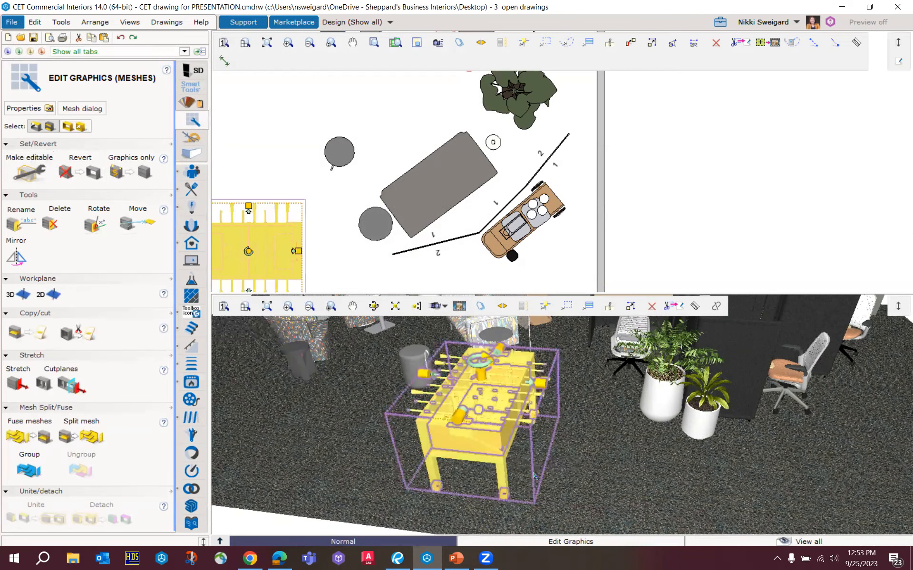
Apply the green-yellow laminate 2HAD from the Laminate- hpl category to the foosball table's cabinet, and close Material Explorer.
{"action": "scroll", "coordinate": [506, 451], "scroll_direction": "up", "scroll_amount": 3}
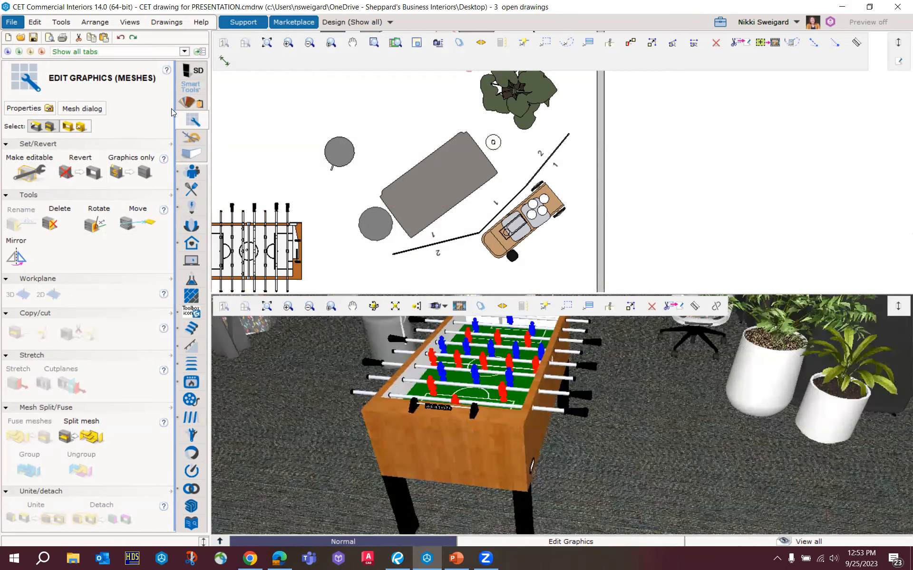
{"action": "left_click", "coordinate": [190, 104]}
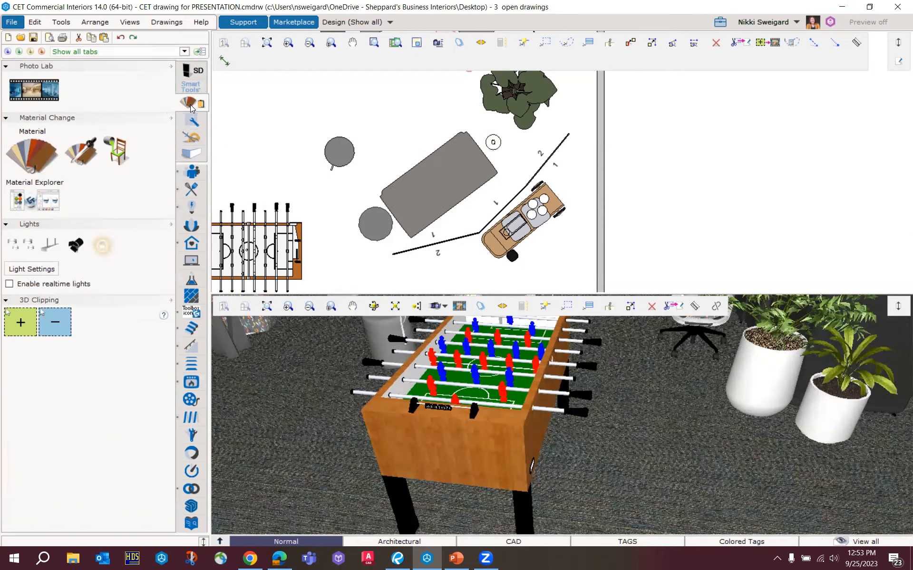
{"action": "left_click", "coordinate": [54, 199]}
{"action": "scroll", "coordinate": [331, 271], "scroll_direction": "down", "scroll_amount": 2}
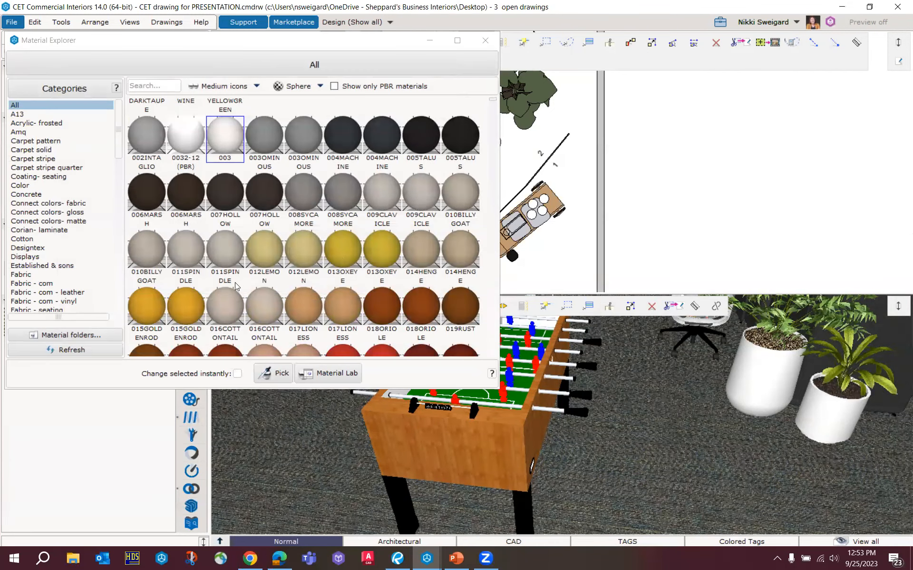
{"action": "left_click_drag", "start_coordinate": [119, 150], "coordinate": [121, 227]}
{"action": "left_click", "coordinate": [58, 171]}
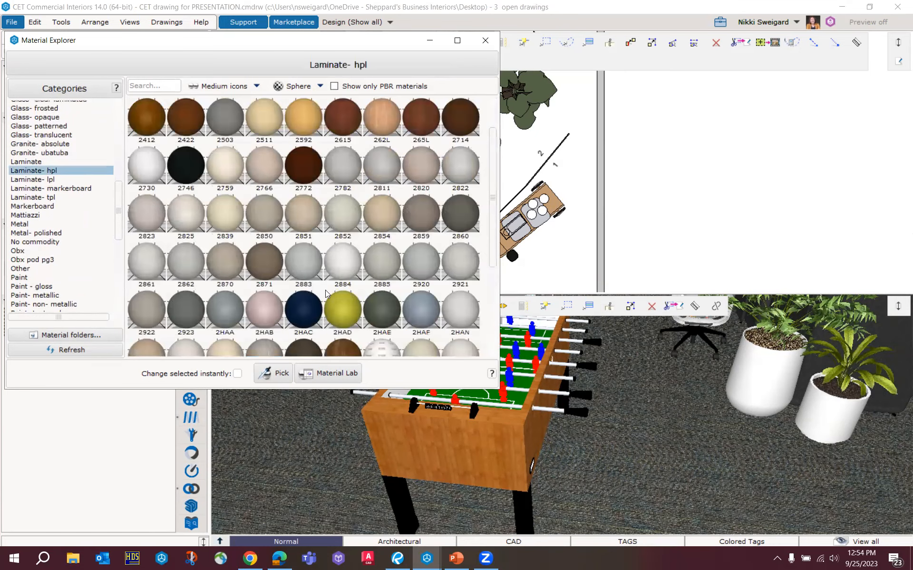
{"action": "left_click_drag", "start_coordinate": [356, 322], "coordinate": [505, 421]}
{"action": "left_click", "coordinate": [554, 339]}
{"action": "middle_click_drag", "start_coordinate": [554, 338], "coordinate": [461, 340]}
{"action": "middle_click_drag", "start_coordinate": [571, 381], "coordinate": [526, 444]}
{"action": "left_click", "coordinate": [501, 463]}
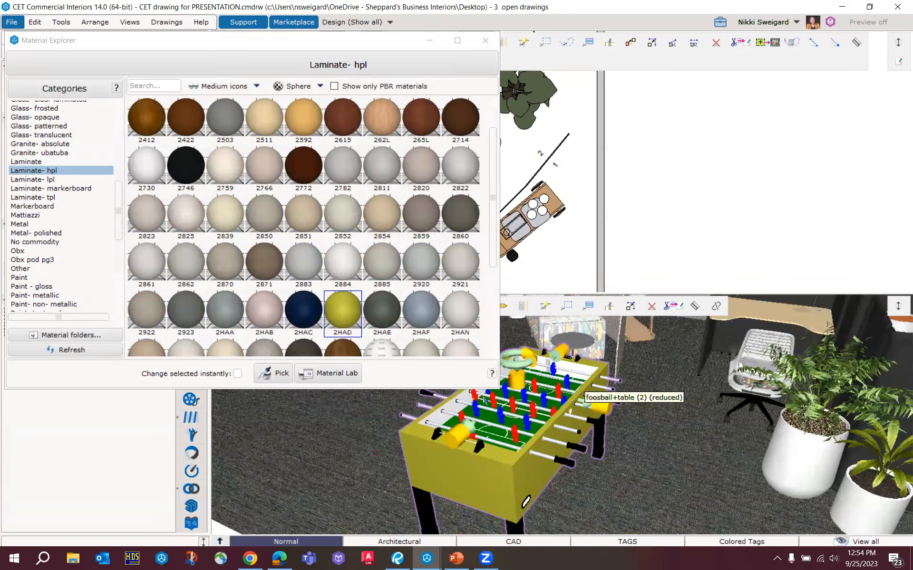
{"action": "left_click", "coordinate": [485, 40]}
Stretch the whole foosball table lengthwise from its near end to a width of about 71", with zero auto depth planes.
{"action": "left_click", "coordinate": [193, 122]}
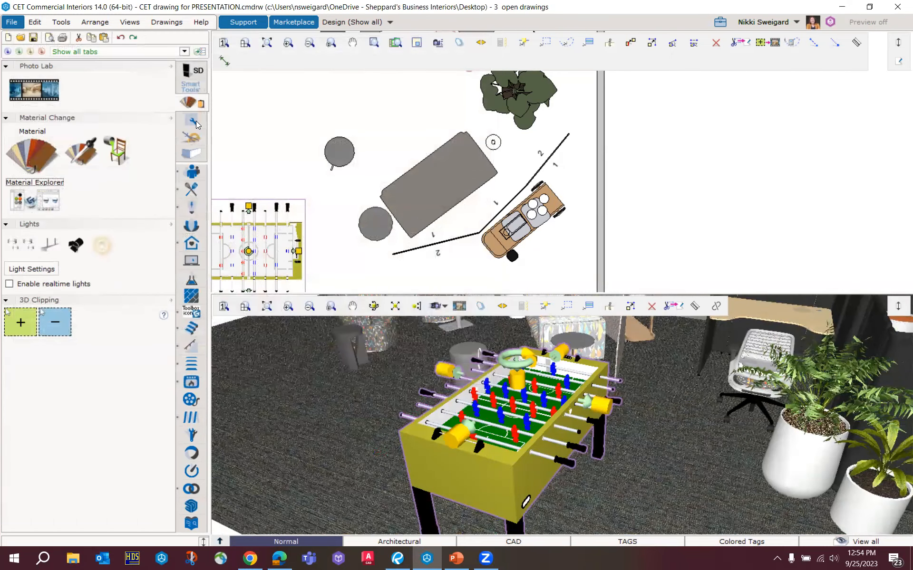
{"action": "left_click", "coordinate": [597, 489]}
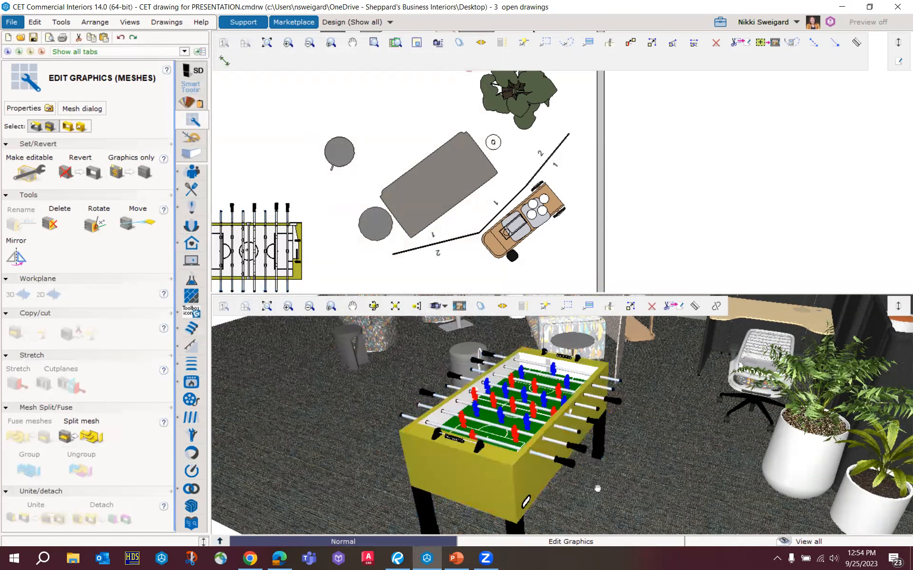
{"action": "left_click", "coordinate": [534, 466]}
{"action": "left_click", "coordinate": [18, 380]}
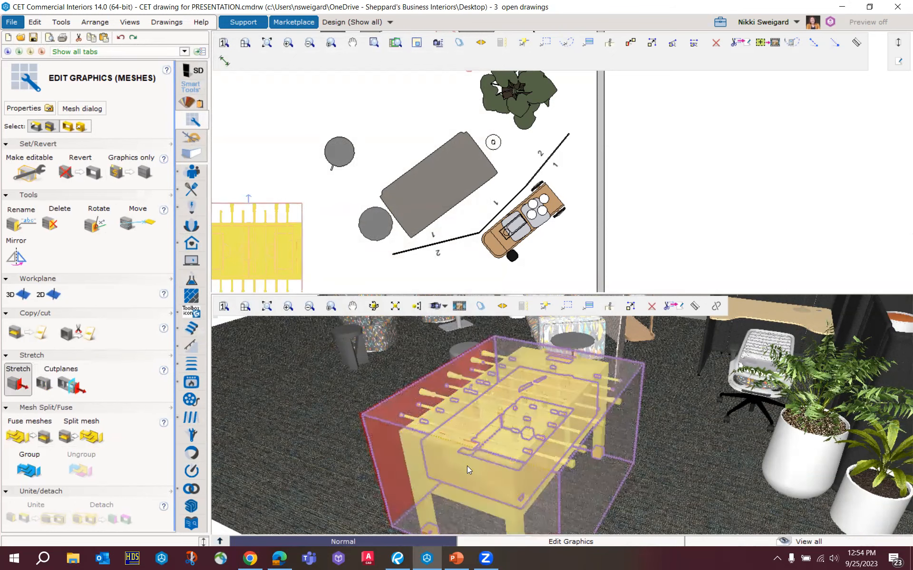
{"action": "left_click", "coordinate": [469, 487]}
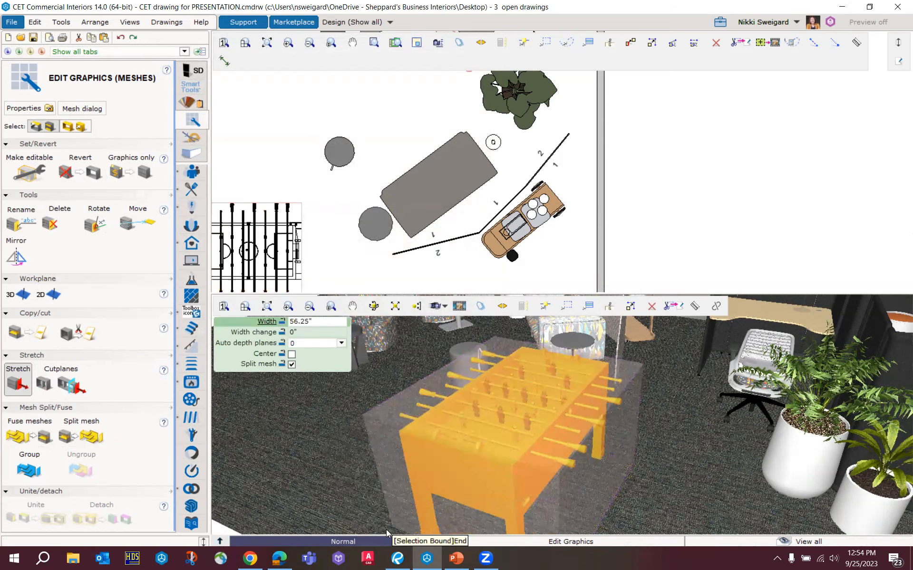
{"action": "middle_click_drag", "start_coordinate": [418, 513], "coordinate": [407, 472]}
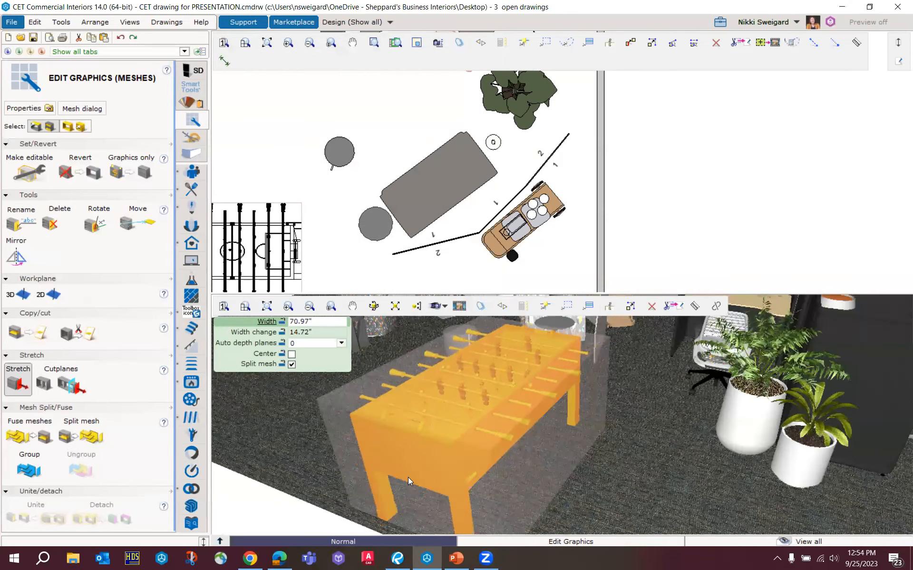
{"action": "left_click", "coordinate": [409, 477]}
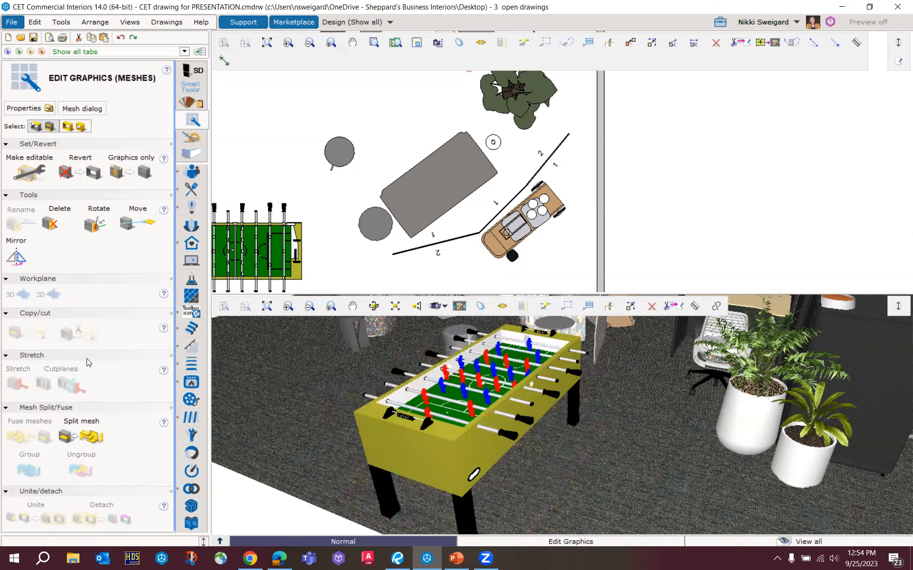
Select individual meshes of the foosball table, such as the rod handles and the cabinet end, to examine its separate parts.
{"action": "left_click", "coordinate": [514, 436]}
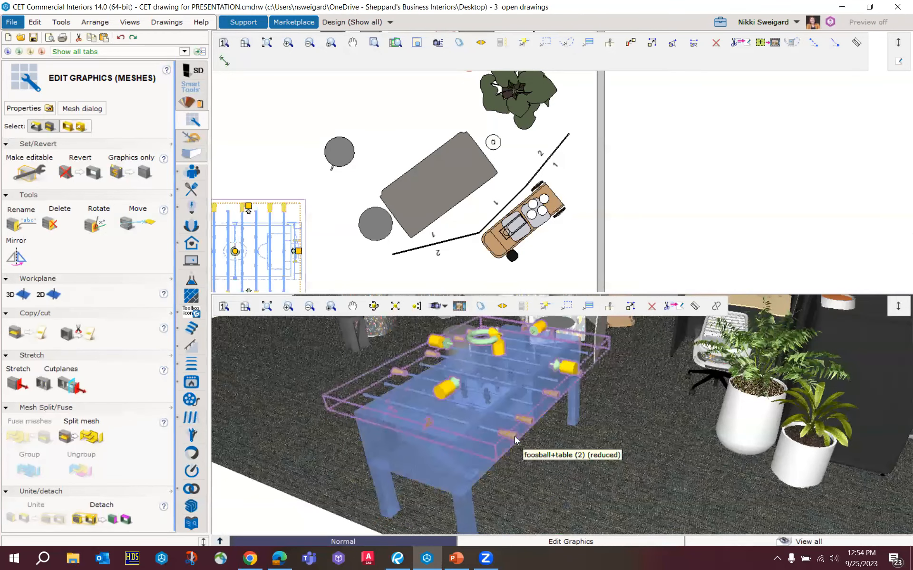
{"action": "left_click", "coordinate": [584, 454]}
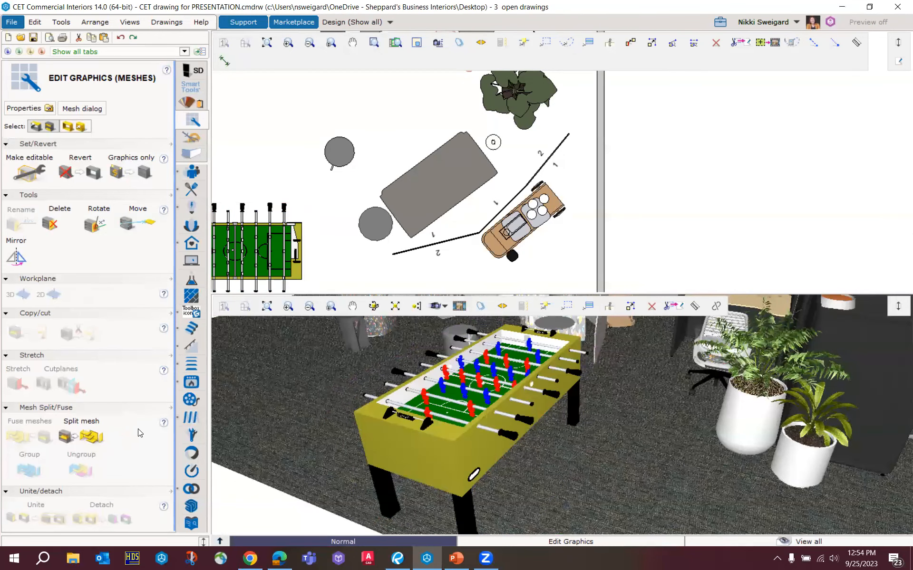
{"action": "left_click", "coordinate": [481, 436]}
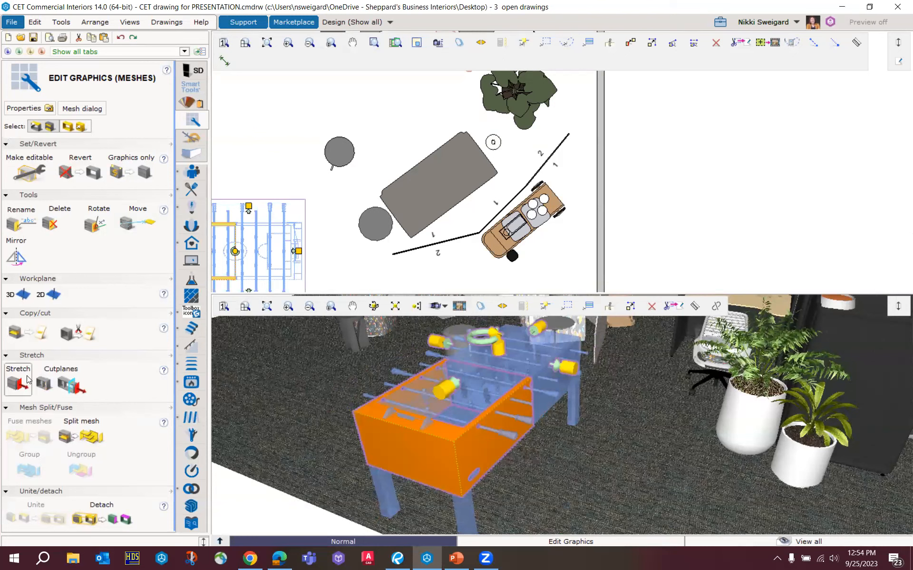
{"action": "left_click", "coordinate": [563, 422]}
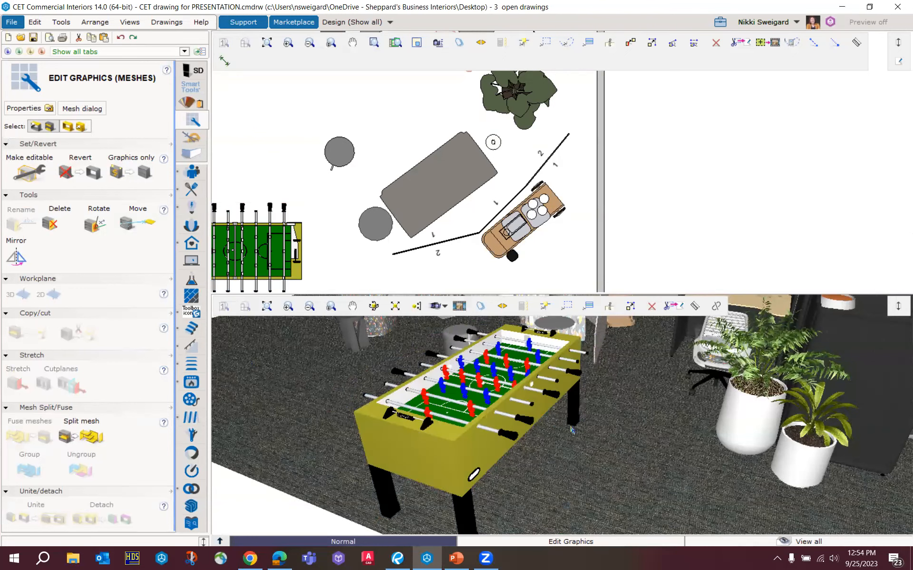
{"action": "left_click", "coordinate": [558, 395]}
{"action": "left_click", "coordinate": [579, 463]}
Copy the mesh of the foosball player figures out of the table as a separate object.
{"action": "scroll", "coordinate": [486, 396], "scroll_direction": "up", "scroll_amount": 3}
{"action": "left_click", "coordinate": [494, 398]}
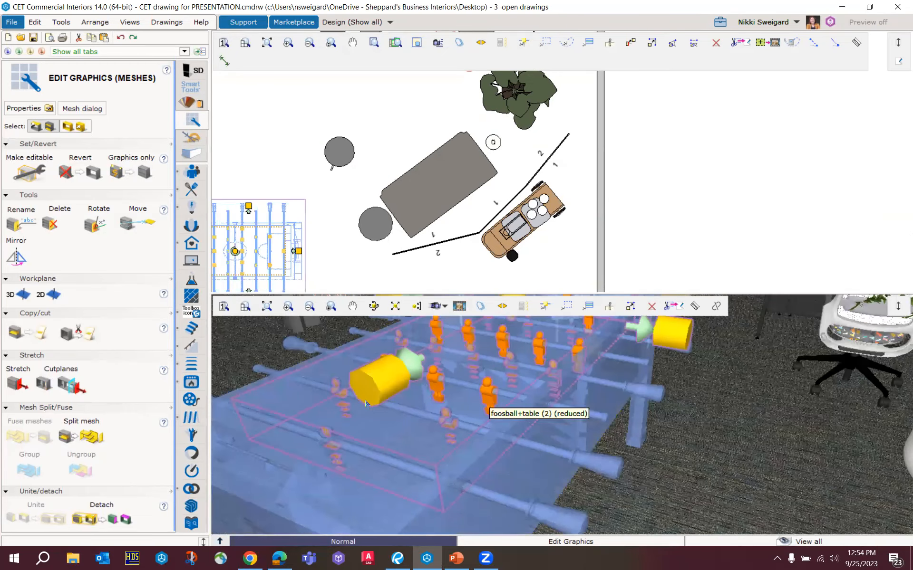
{"action": "left_click", "coordinate": [27, 333]}
{"action": "scroll", "coordinate": [469, 398], "scroll_direction": "down", "scroll_amount": 3}
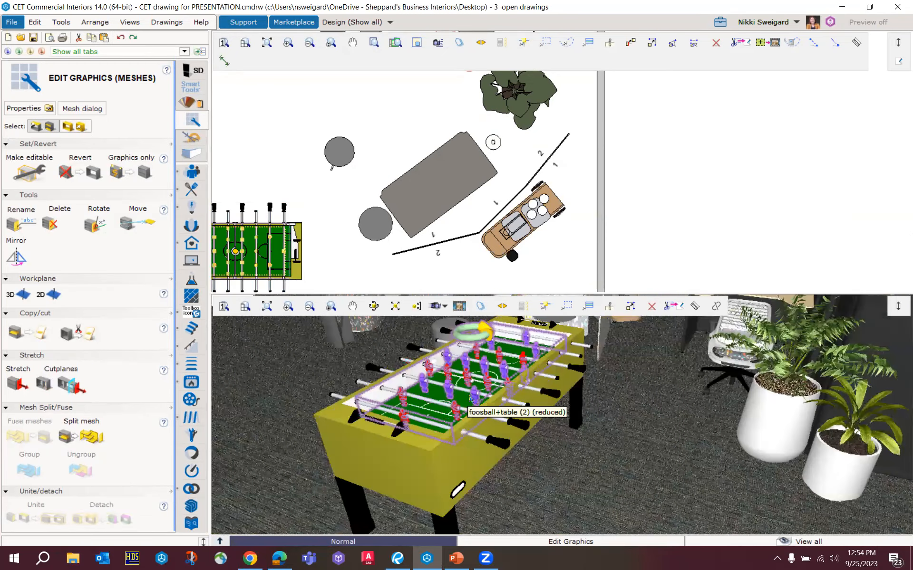
Move the copied foosball player figures away from the table and delete the copy.
{"action": "left_click", "coordinate": [562, 490]}
{"action": "left_click_drag", "start_coordinate": [478, 461], "coordinate": [357, 421]}
{"action": "left_click", "coordinate": [571, 469]}
{"action": "left_click_drag", "start_coordinate": [524, 375], "coordinate": [579, 403]}
{"action": "left_click", "coordinate": [577, 403]}
{"action": "key", "text": "Delete"}
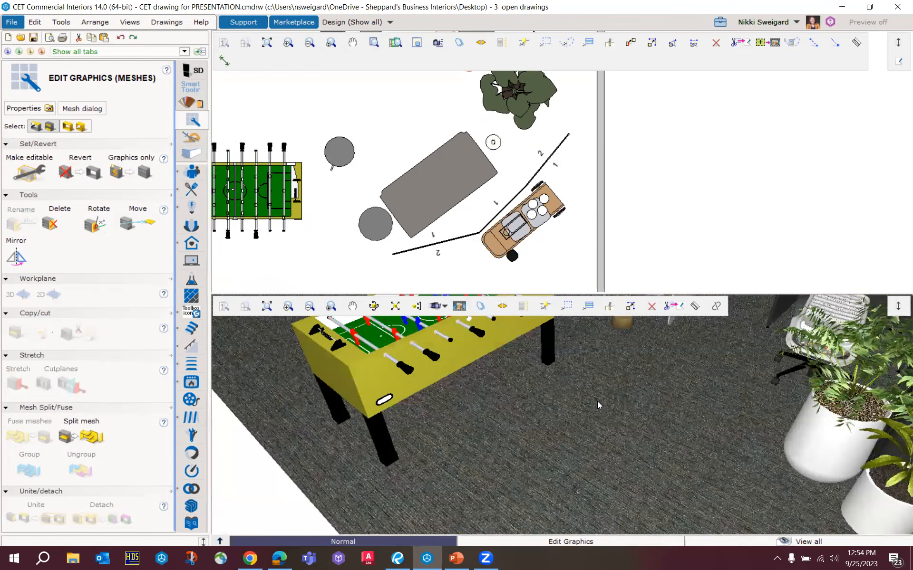
Make the Maisie side table beside the patterned sofa editable as meshes.
{"action": "scroll", "coordinate": [606, 478], "scroll_direction": "down", "scroll_amount": 3}
{"action": "left_click_drag", "start_coordinate": [628, 391], "coordinate": [569, 419]}
{"action": "left_click", "coordinate": [591, 394]}
{"action": "left_click_drag", "start_coordinate": [605, 378], "coordinate": [706, 379]}
{"action": "left_click", "coordinate": [553, 425]}
{"action": "scroll", "coordinate": [598, 375], "scroll_direction": "up", "scroll_amount": 5}
{"action": "scroll", "coordinate": [602, 382], "scroll_direction": "down", "scroll_amount": 3}
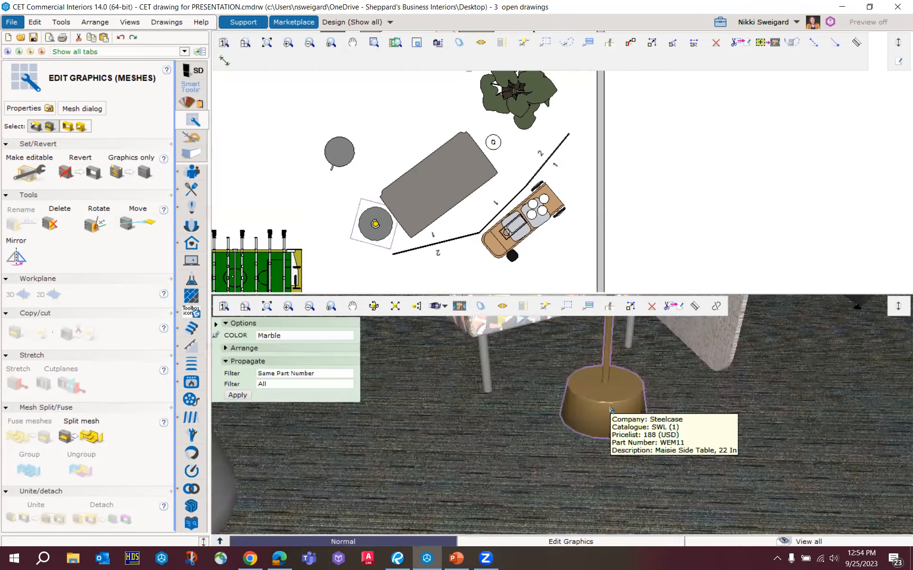
{"action": "left_click", "coordinate": [37, 171]}
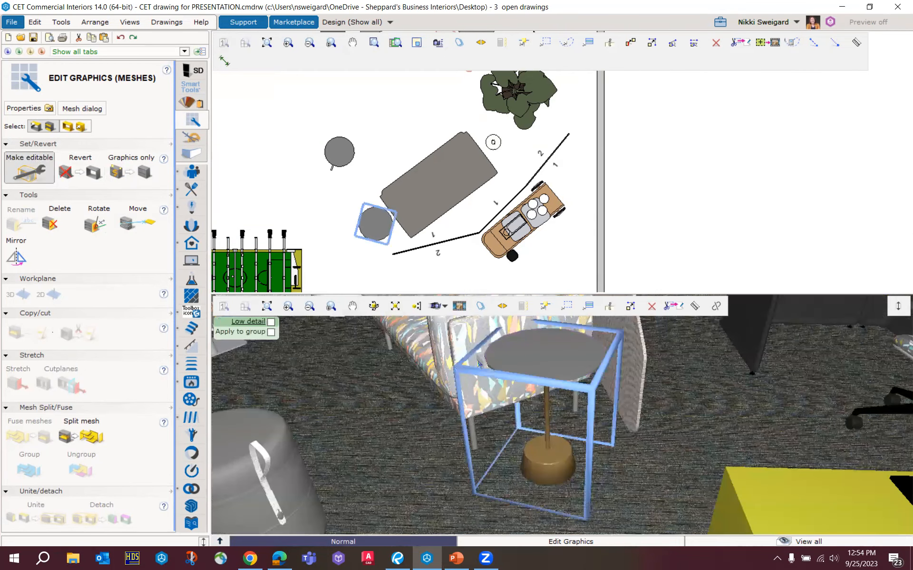
{"action": "left_click", "coordinate": [523, 381]}
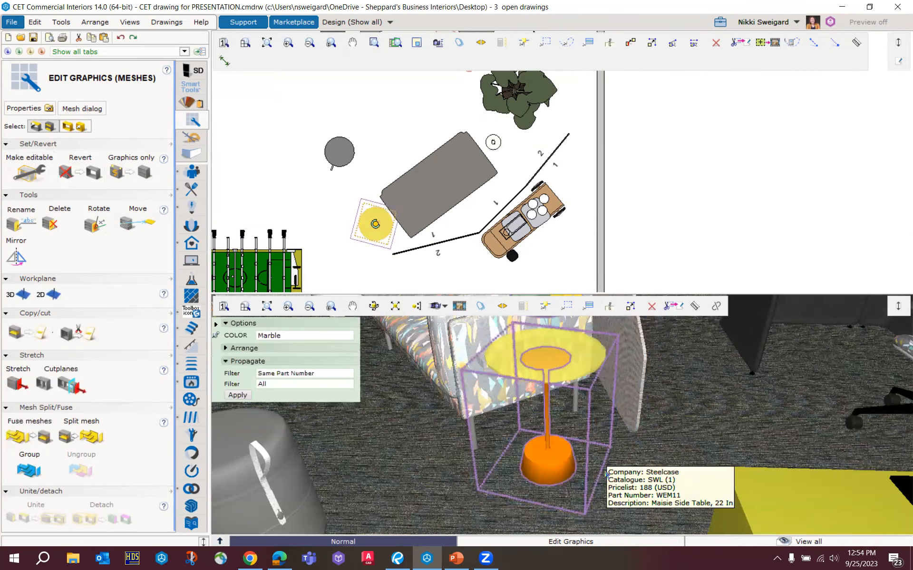
{"action": "left_click", "coordinate": [636, 488]}
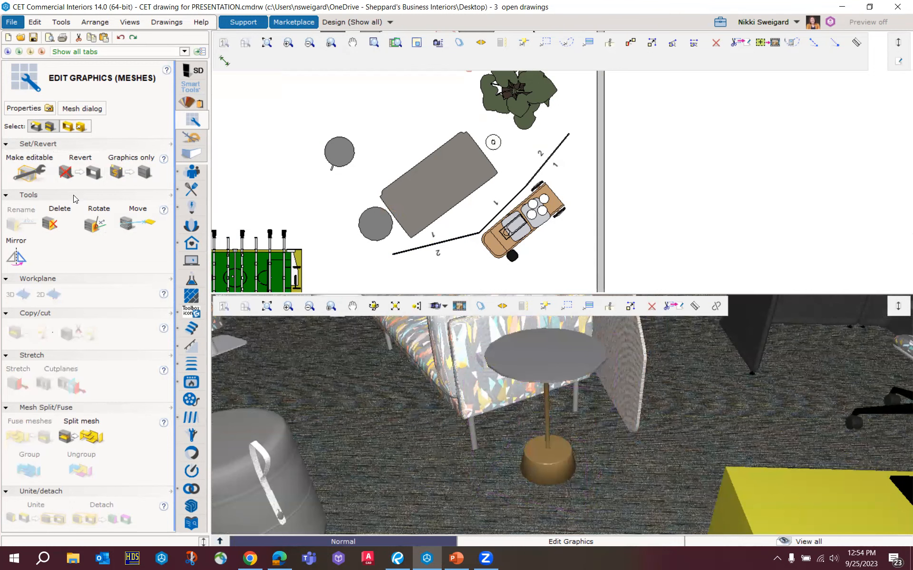
Copy the side table's brown pedestal base mesh out as a separate object and place it beside the sofa.
{"action": "left_click", "coordinate": [550, 453]}
{"action": "left_click", "coordinate": [615, 458]}
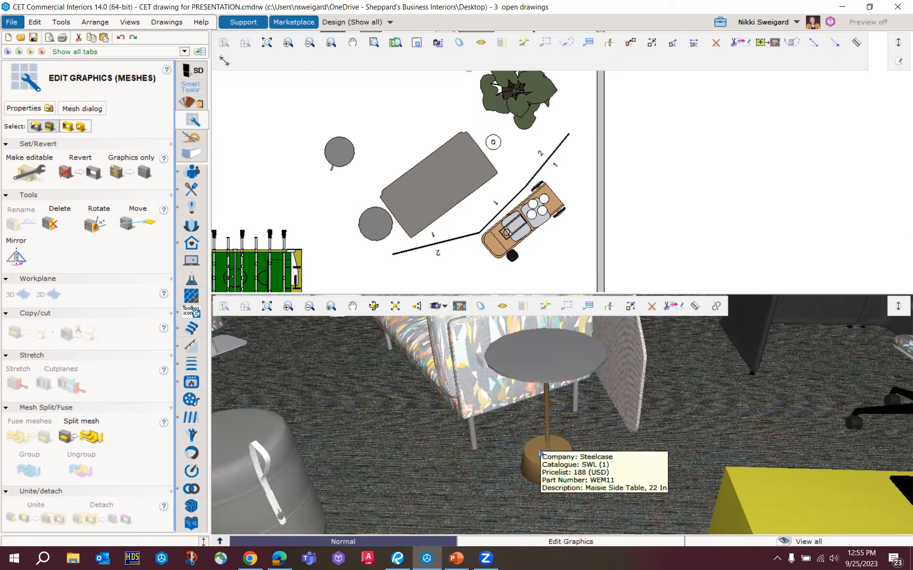
{"action": "left_click", "coordinate": [524, 419]}
{"action": "left_click", "coordinate": [45, 342]}
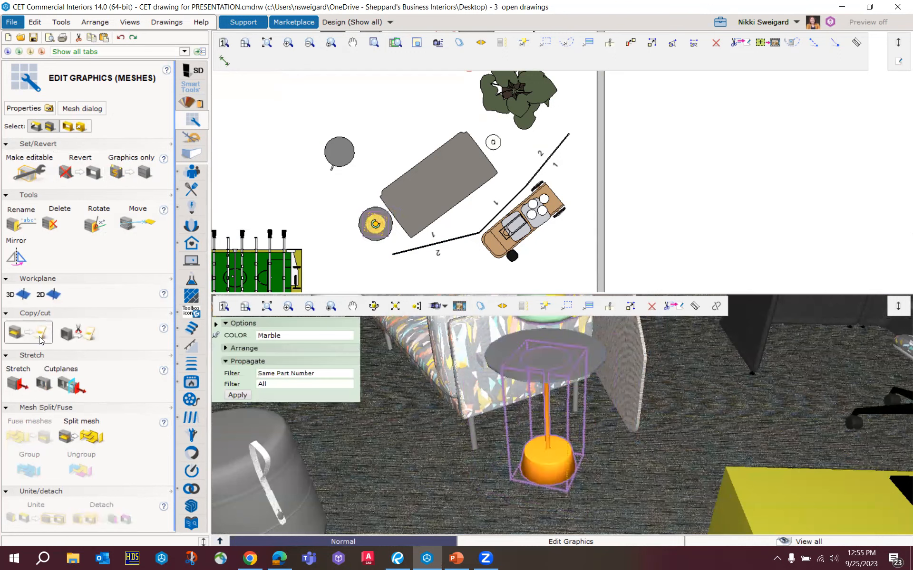
{"action": "left_click", "coordinate": [428, 490]}
{"action": "scroll", "coordinate": [514, 484], "scroll_direction": "down", "scroll_amount": 3}
{"action": "left_click_drag", "start_coordinate": [475, 479], "coordinate": [385, 444]}
{"action": "left_click", "coordinate": [386, 445]}
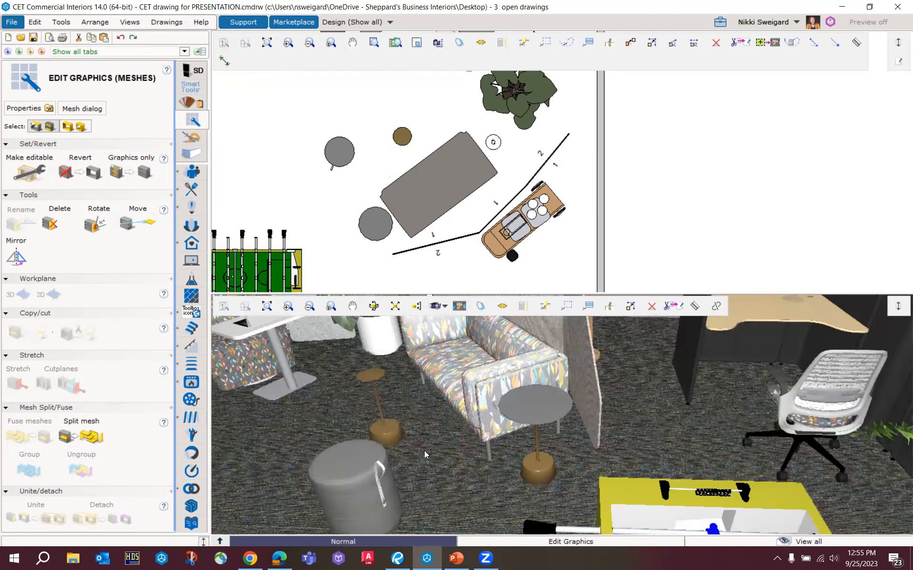
Apply the navy laminate 2HAC from the Laminate- hpl category to the copied pedestal base, and close Material Explorer.
{"action": "left_click", "coordinate": [195, 102]}
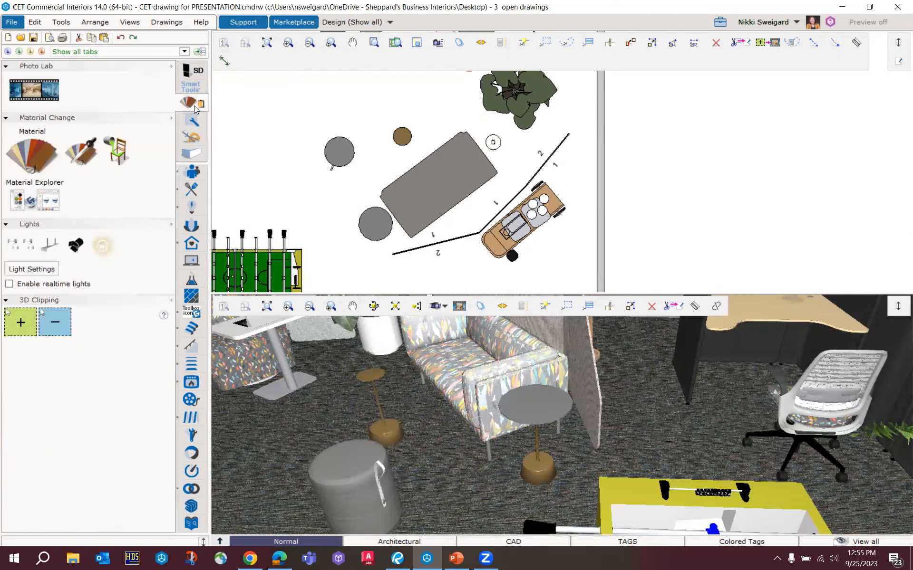
{"action": "left_click", "coordinate": [32, 193]}
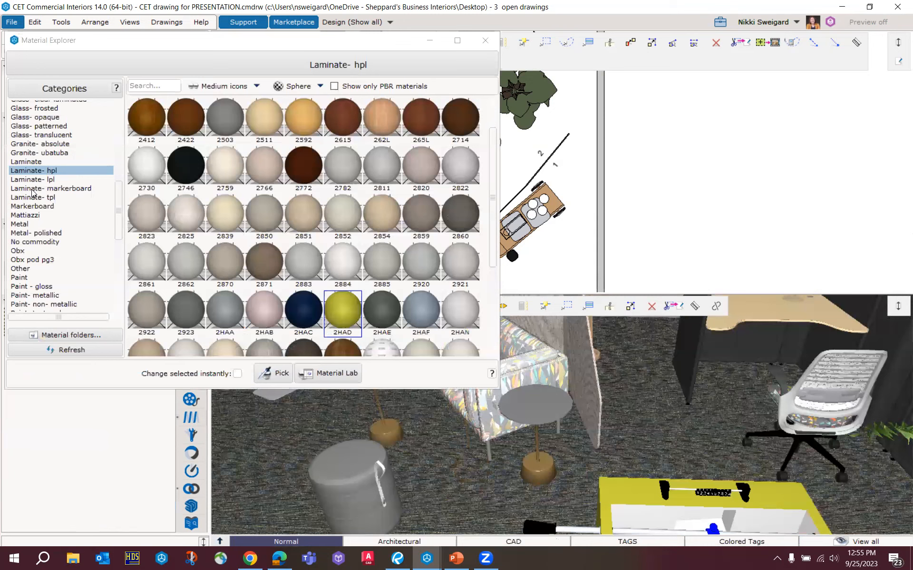
{"action": "left_click_drag", "start_coordinate": [307, 325], "coordinate": [387, 425]}
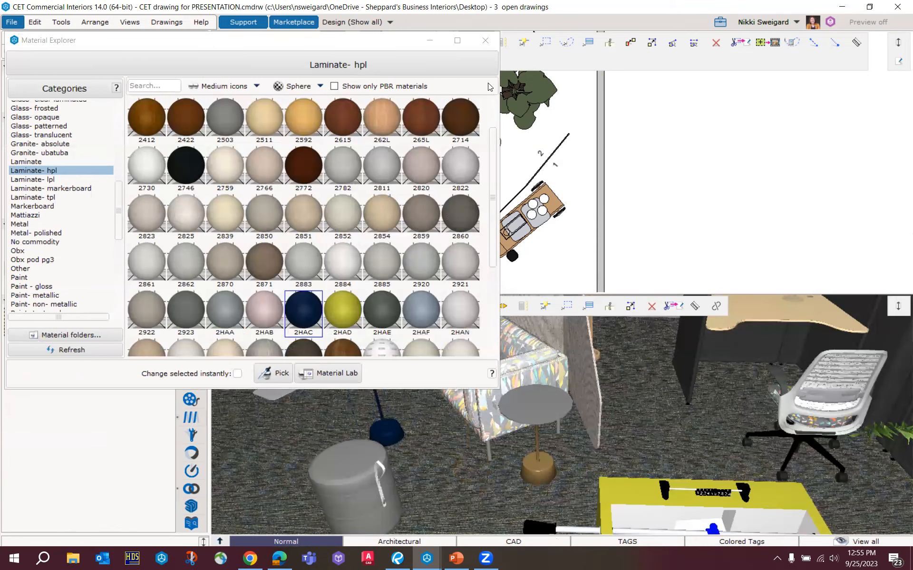
{"action": "left_click", "coordinate": [484, 40]}
Move the navy pedestal base under the white laptop table between the armchairs.
{"action": "left_click", "coordinate": [536, 414]}
{"action": "left_click", "coordinate": [469, 451]}
{"action": "middle_click_drag", "start_coordinate": [452, 452], "coordinate": [443, 451]}
{"action": "left_click_drag", "start_coordinate": [442, 450], "coordinate": [336, 422]}
{"action": "middle_click_drag", "start_coordinate": [336, 422], "coordinate": [533, 480]}
{"action": "scroll", "coordinate": [428, 432], "scroll_direction": "up", "scroll_amount": 3}
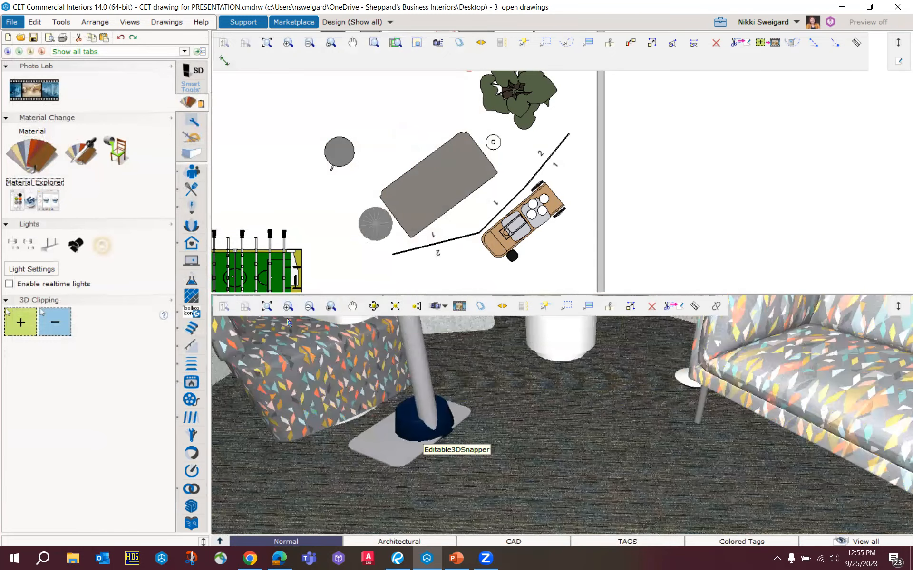
Make the white laptop table editable and delete its original grey column and base plate meshes.
{"action": "left_click", "coordinate": [193, 119]}
{"action": "left_click", "coordinate": [391, 413]}
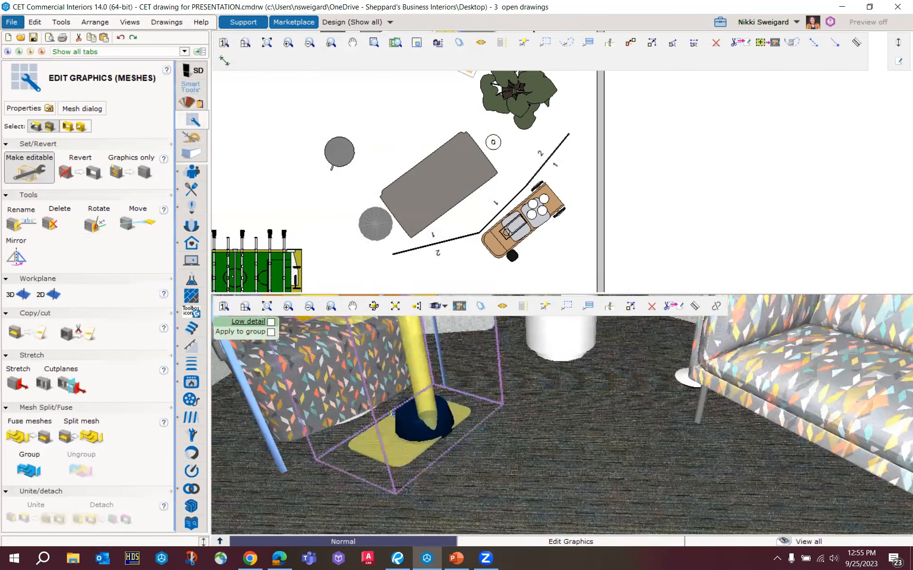
{"action": "left_click", "coordinate": [509, 450]}
{"action": "scroll", "coordinate": [508, 453], "scroll_direction": "down", "scroll_amount": 4}
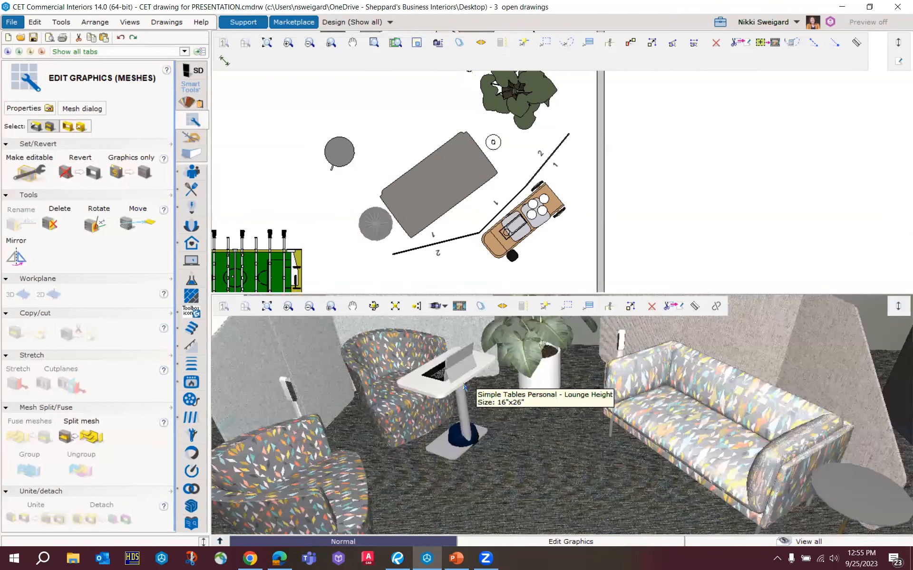
{"action": "left_click", "coordinate": [54, 231]}
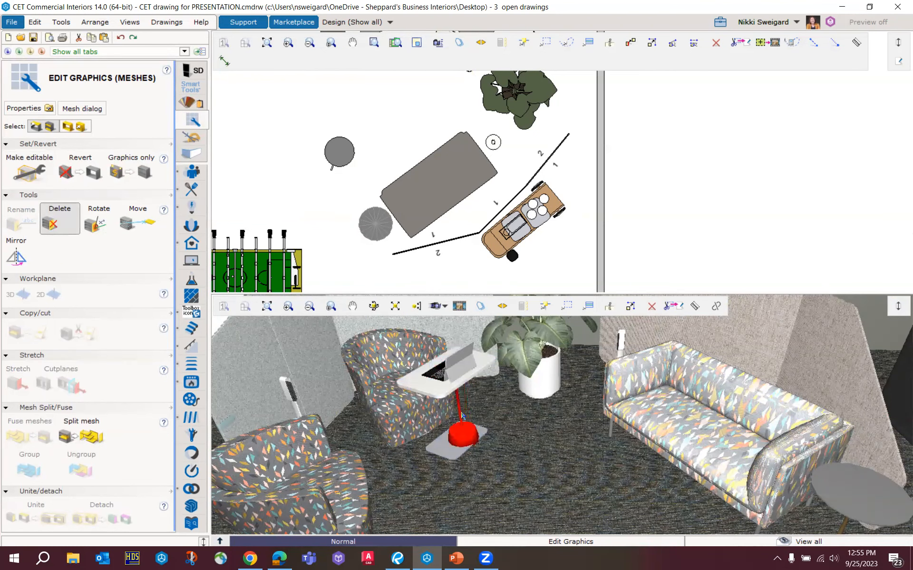
{"action": "left_click", "coordinate": [447, 449]}
Stretch the navy pedestal base upward to meet the underside of the white tabletop.
{"action": "scroll", "coordinate": [461, 401], "scroll_direction": "up", "scroll_amount": 2}
{"action": "middle_click_drag", "start_coordinate": [458, 393], "coordinate": [440, 392]}
{"action": "left_click", "coordinate": [447, 424]}
{"action": "middle_click_drag", "start_coordinate": [449, 428], "coordinate": [499, 444]}
{"action": "left_click", "coordinate": [16, 383]}
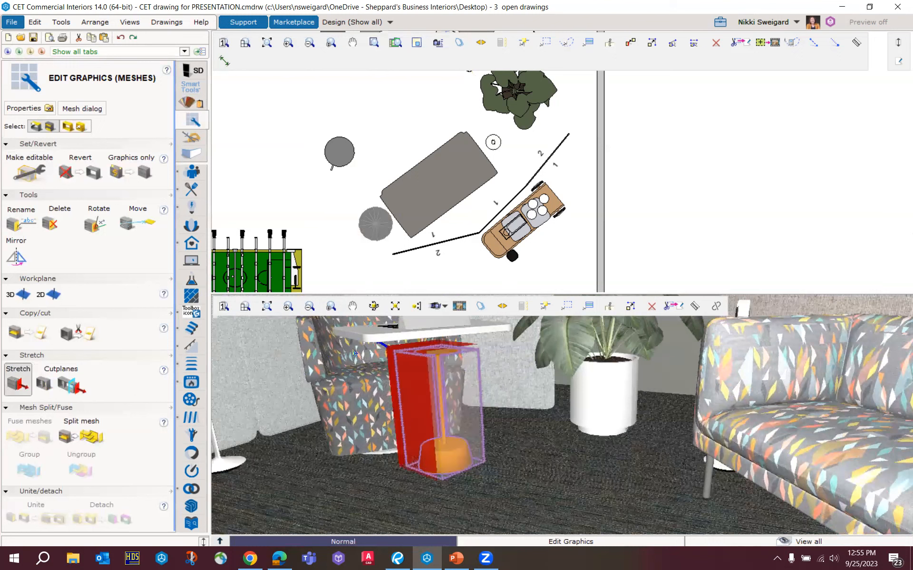
{"action": "left_click_drag", "start_coordinate": [438, 342], "coordinate": [438, 332]}
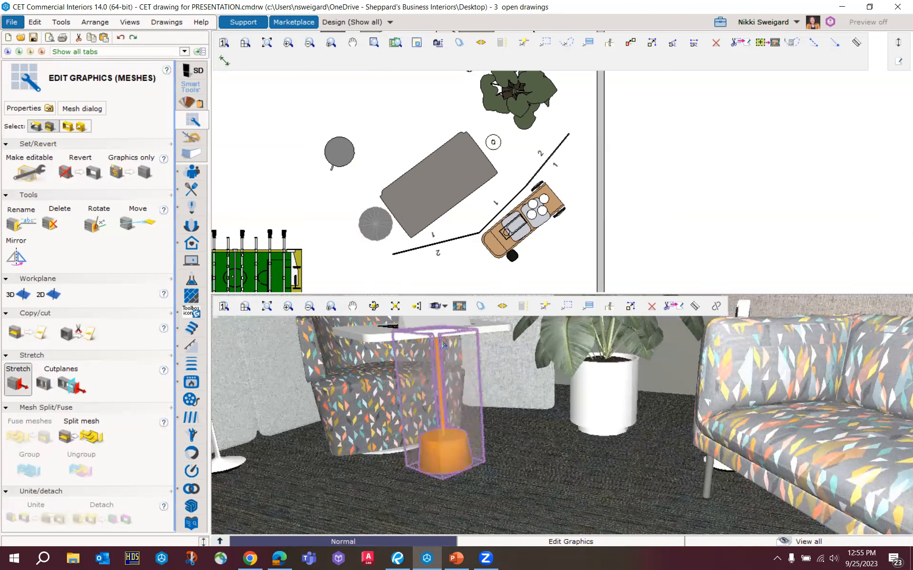
{"action": "left_click", "coordinate": [519, 456]}
Examine the customized laptop table, foosball table and workstations across the whole office layout.
{"action": "middle_click_drag", "start_coordinate": [519, 457], "coordinate": [491, 427]}
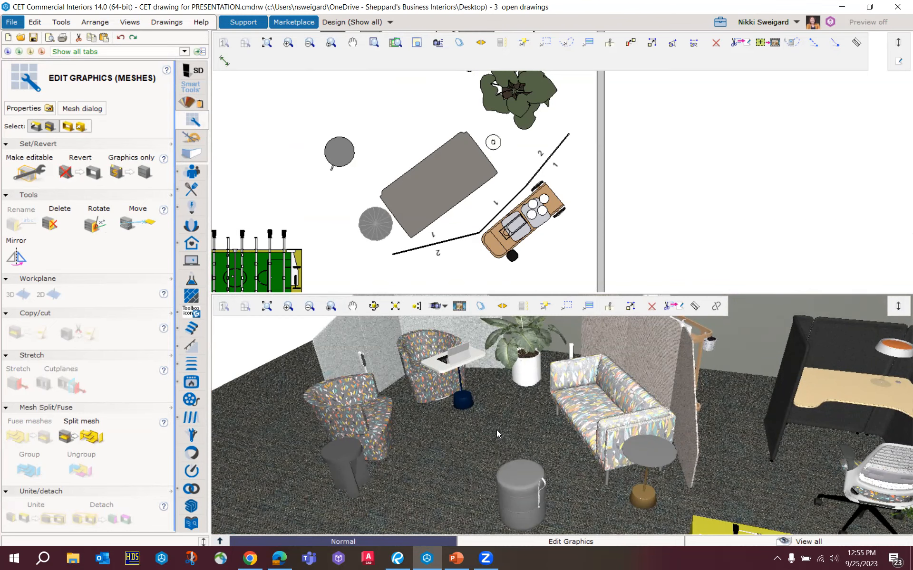
{"action": "middle_click_drag", "start_coordinate": [488, 419], "coordinate": [561, 423]}
{"action": "scroll", "coordinate": [623, 420], "scroll_direction": "down", "scroll_amount": 3}
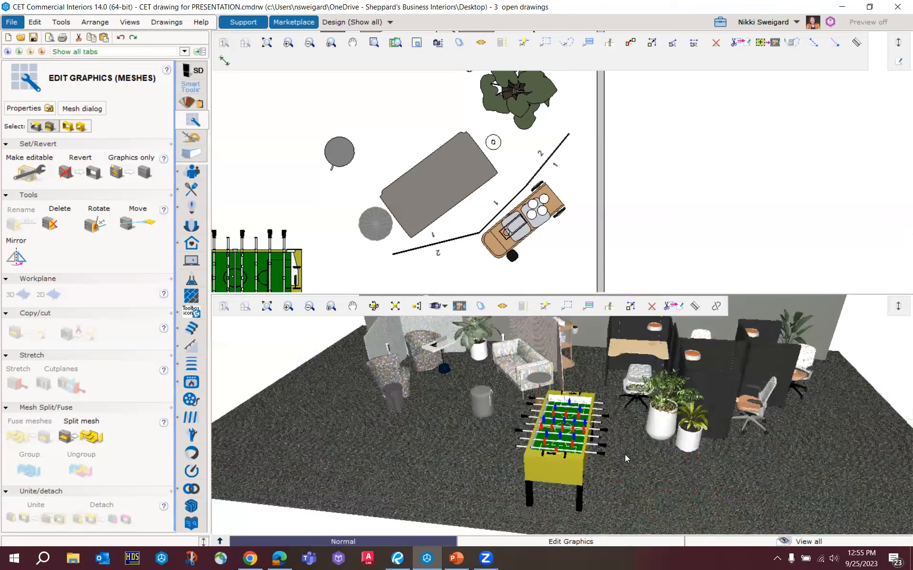
{"action": "middle_click_drag", "start_coordinate": [613, 473], "coordinate": [610, 441]}
{"action": "scroll", "coordinate": [609, 441], "scroll_direction": "up", "scroll_amount": 1}
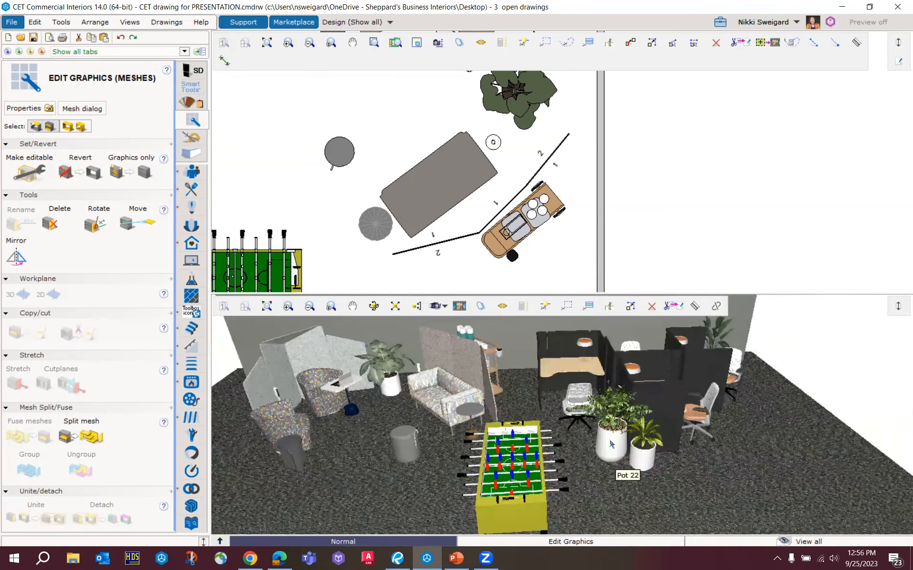
{"action": "left_click", "coordinate": [572, 359]}
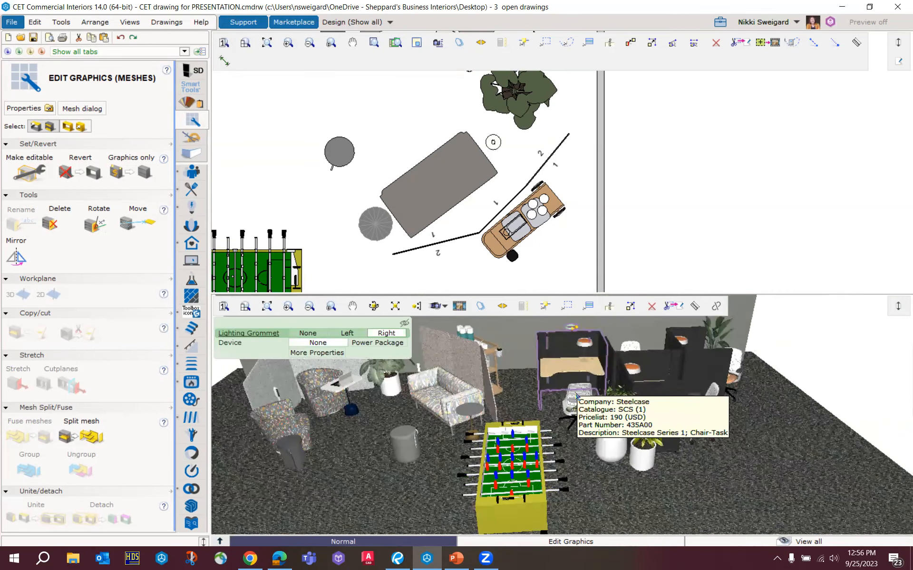
{"action": "left_click", "coordinate": [448, 426]}
{"action": "middle_click_drag", "start_coordinate": [447, 426], "coordinate": [490, 417]}
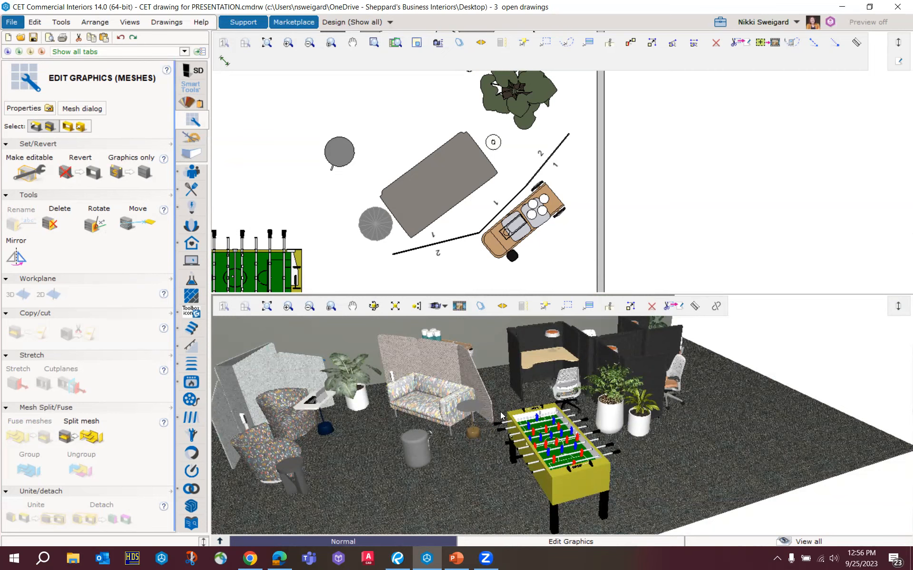
{"action": "middle_click_drag", "start_coordinate": [457, 488], "coordinate": [537, 341]}
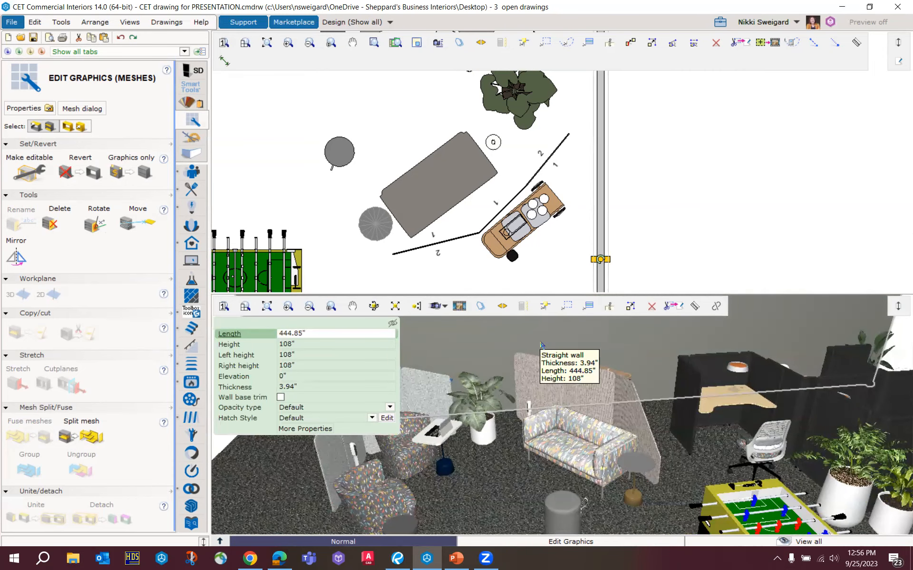
{"action": "left_click", "coordinate": [497, 508]}
{"action": "middle_click_drag", "start_coordinate": [510, 497], "coordinate": [372, 413]}
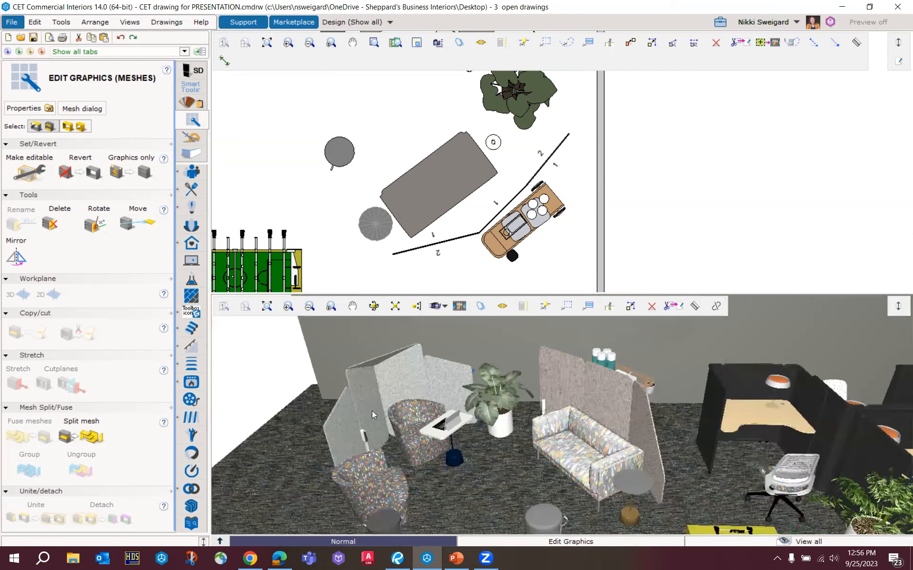
Browse Material Explorer's Carpet stripe, Wood, Wood planks and Wood tiles categories for a floor material.
{"action": "left_click", "coordinate": [192, 106]}
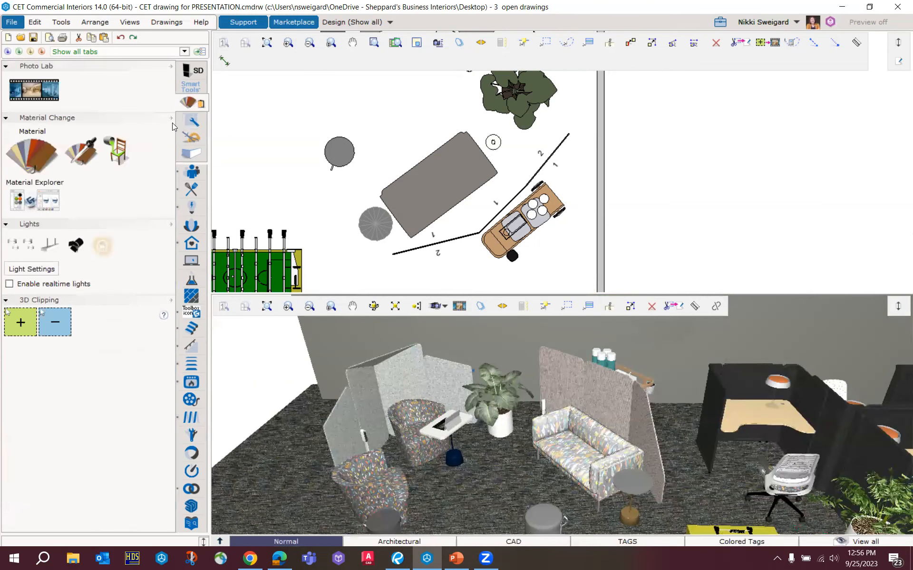
{"action": "left_click", "coordinate": [62, 187]}
{"action": "left_click_drag", "start_coordinate": [114, 189], "coordinate": [111, 119]}
{"action": "left_click", "coordinate": [62, 135]}
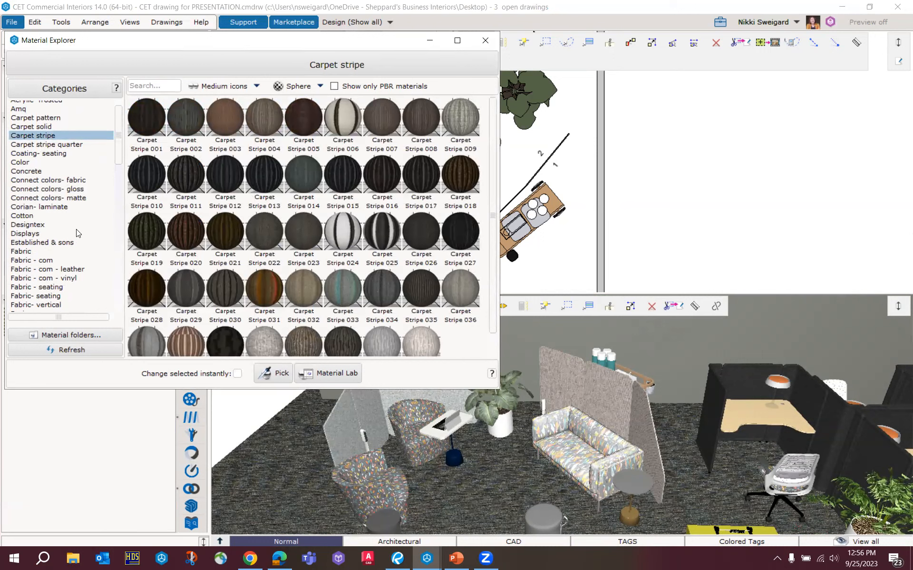
{"action": "left_click", "coordinate": [59, 153]}
{"action": "left_click_drag", "start_coordinate": [118, 152], "coordinate": [113, 317]}
{"action": "left_click", "coordinate": [40, 290]}
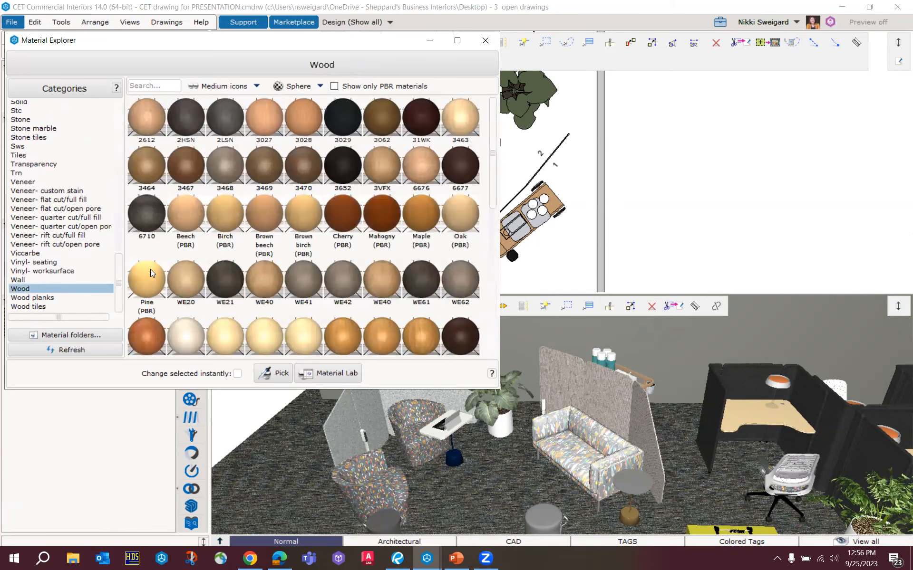
{"action": "left_click", "coordinate": [58, 299]}
{"action": "left_click", "coordinate": [58, 307]}
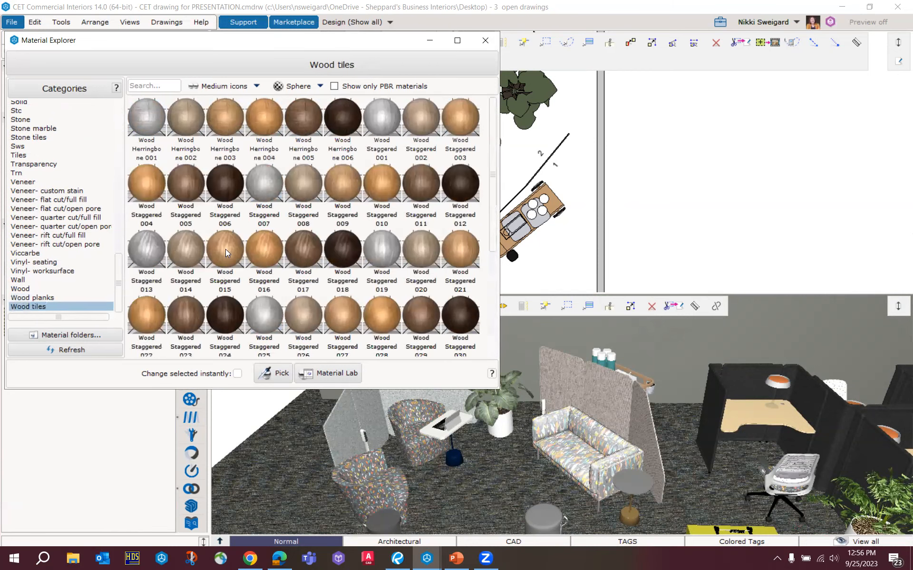
{"action": "scroll", "coordinate": [330, 262], "scroll_direction": "down", "scroll_amount": 3}
{"action": "scroll", "coordinate": [330, 261], "scroll_direction": "down", "scroll_amount": 2}
Apply Wood 064 from the Wood category to the office floor, and close Material Explorer.
{"action": "left_click", "coordinate": [40, 289]}
{"action": "scroll", "coordinate": [301, 260], "scroll_direction": "down", "scroll_amount": 3}
{"action": "scroll", "coordinate": [303, 259], "scroll_direction": "down", "scroll_amount": 3}
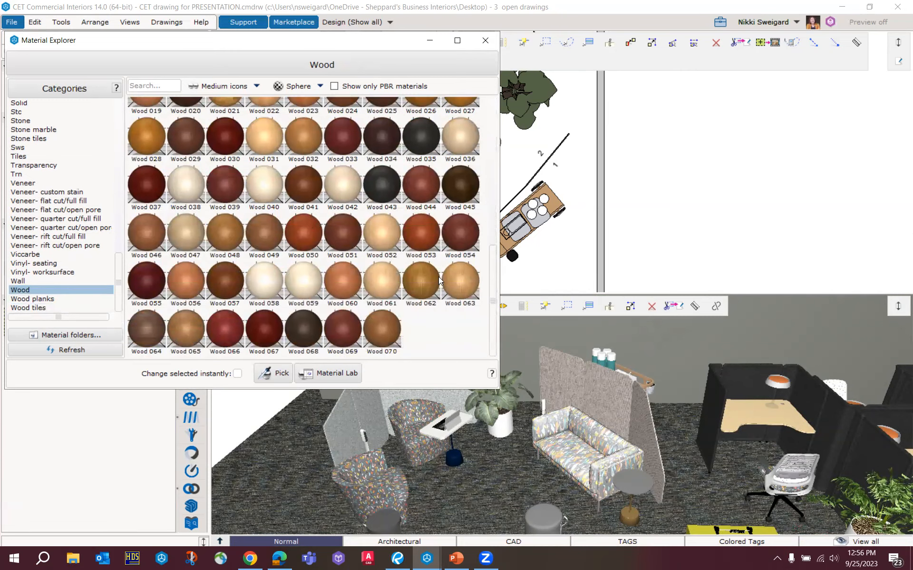
{"action": "left_click_drag", "start_coordinate": [145, 334], "coordinate": [245, 405]}
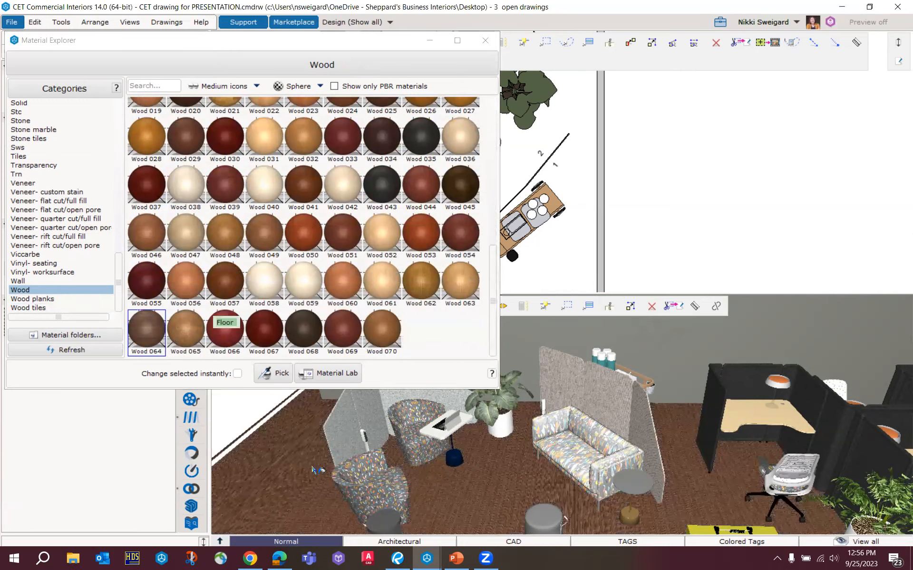
{"action": "left_click", "coordinate": [484, 41]}
Examine the office layout with the wood floor around the lounge, workstations and foosball table.
{"action": "middle_click_drag", "start_coordinate": [461, 416], "coordinate": [482, 468]}
{"action": "scroll", "coordinate": [460, 480], "scroll_direction": "up", "scroll_amount": 3}
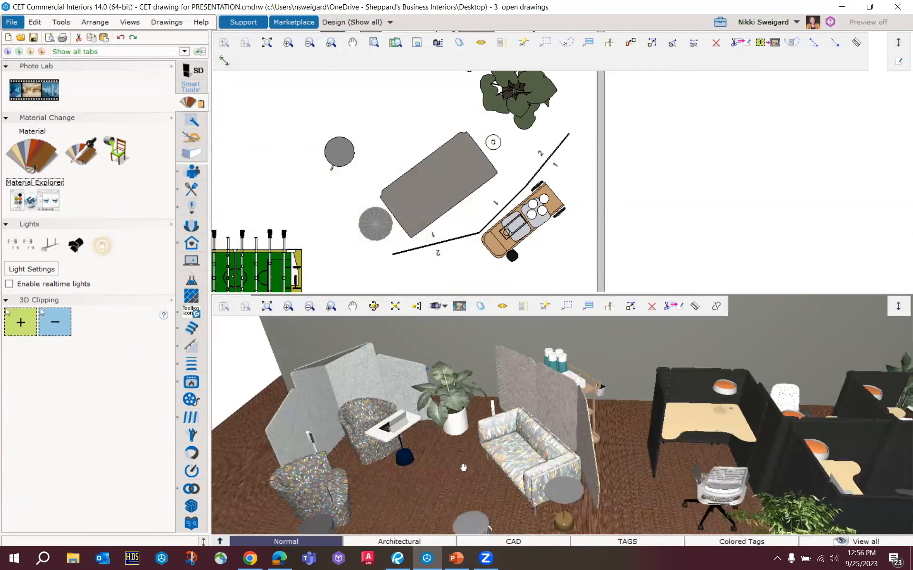
{"action": "scroll", "coordinate": [419, 404], "scroll_direction": "down", "scroll_amount": 1}
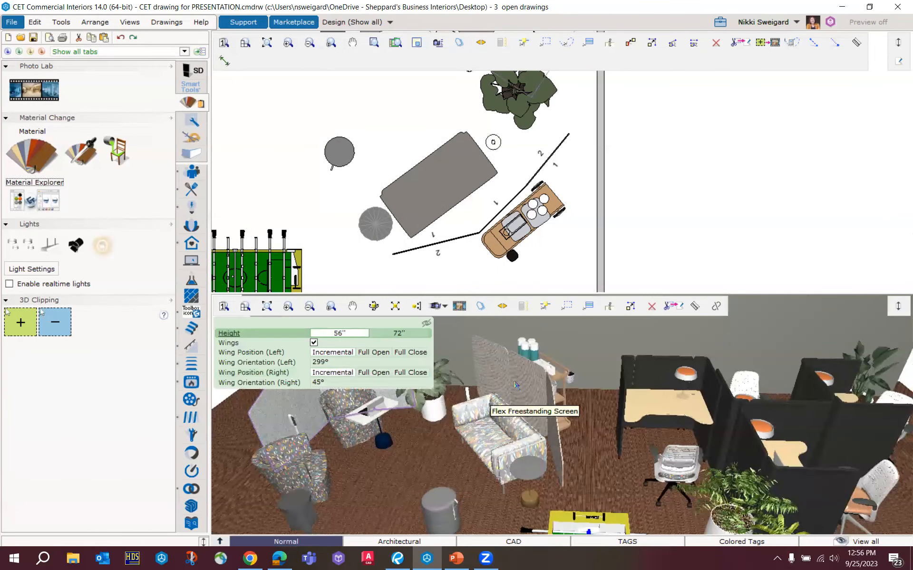
{"action": "left_click", "coordinate": [549, 397]}
{"action": "left_click", "coordinate": [556, 429]}
{"action": "left_click", "coordinate": [580, 438]}
{"action": "middle_click_drag", "start_coordinate": [704, 423], "coordinate": [527, 376]}
{"action": "left_click", "coordinate": [477, 423]}
{"action": "left_click", "coordinate": [528, 376]}
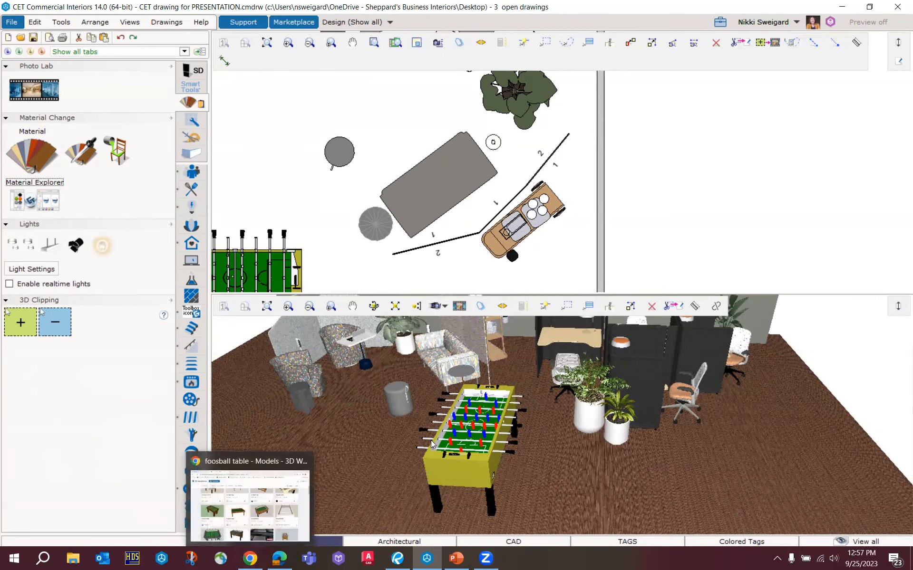
{"action": "middle_click_drag", "start_coordinate": [372, 441], "coordinate": [457, 459]}
{"action": "middle_click_drag", "start_coordinate": [372, 273], "coordinate": [432, 255]}
{"action": "scroll", "coordinate": [433, 255], "scroll_direction": "down", "scroll_amount": 3}
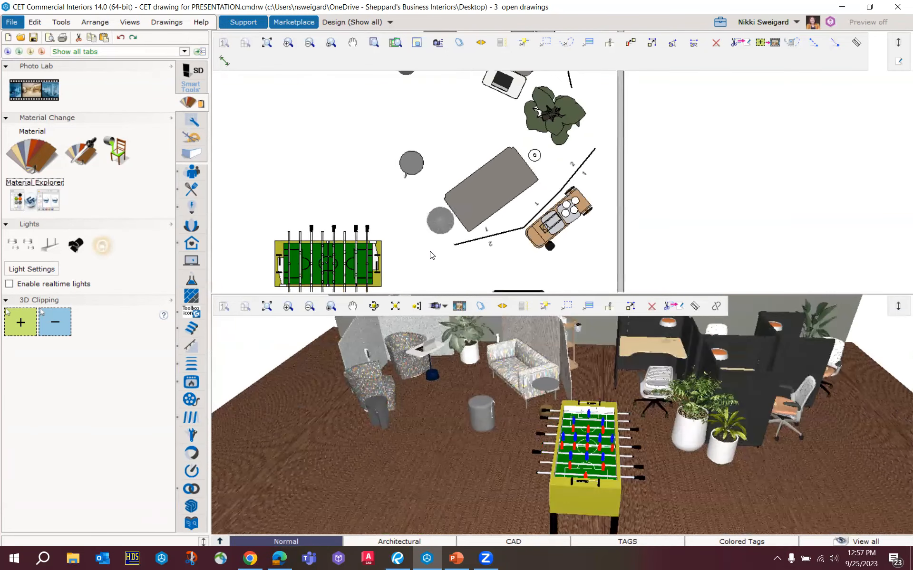
Switch to 3D Warehouse in Chrome, search its products for "ping pong table" and look through the results down to the Amsterdam models.
{"action": "left_click", "coordinate": [256, 559]}
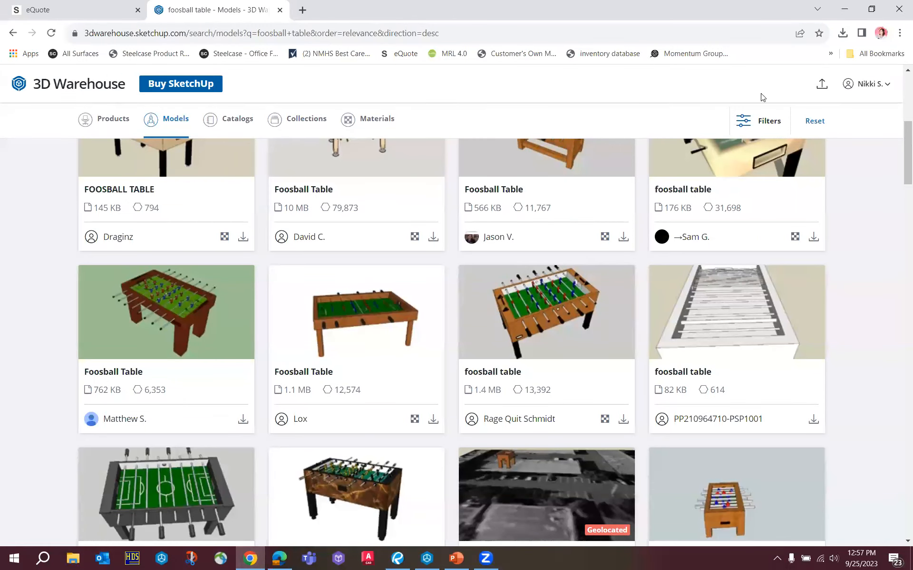
{"action": "scroll", "coordinate": [470, 107], "scroll_direction": "up", "scroll_amount": 3}
{"action": "left_click", "coordinate": [12, 33]}
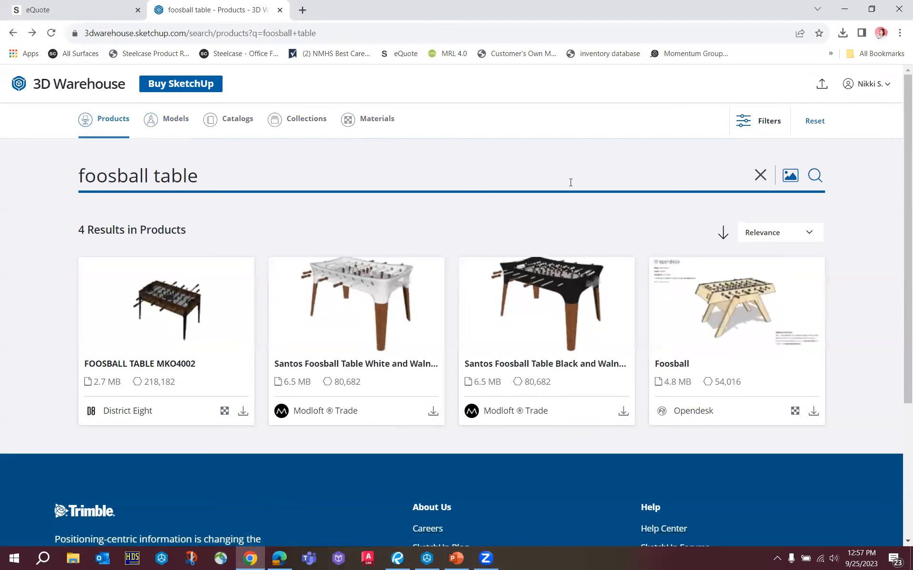
{"action": "left_click", "coordinate": [760, 176]}
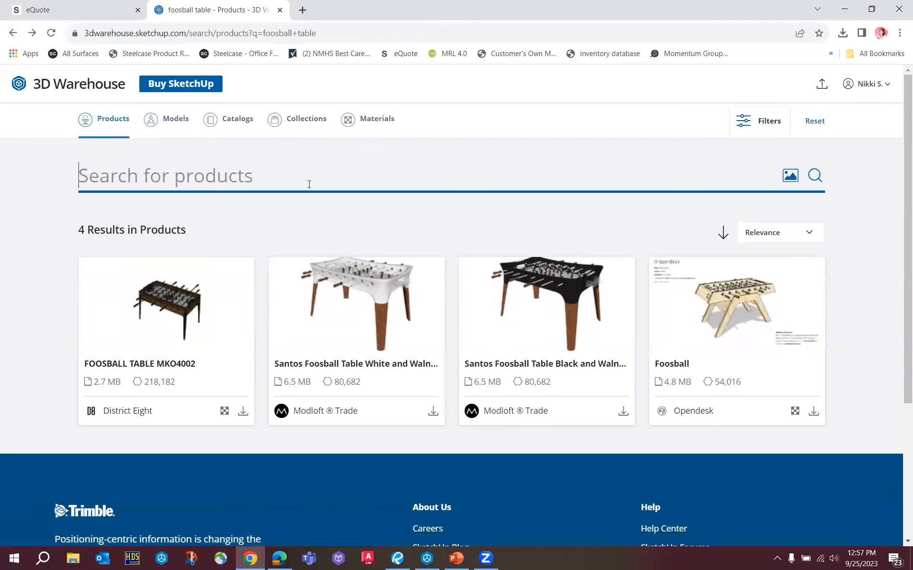
{"action": "type", "text": "ping po"}
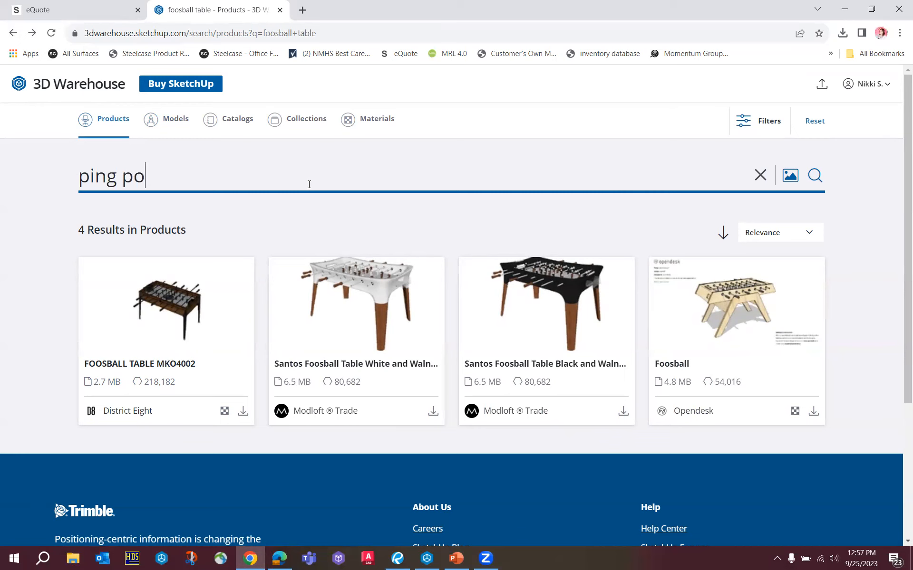
{"action": "type", "text": "ng table"}
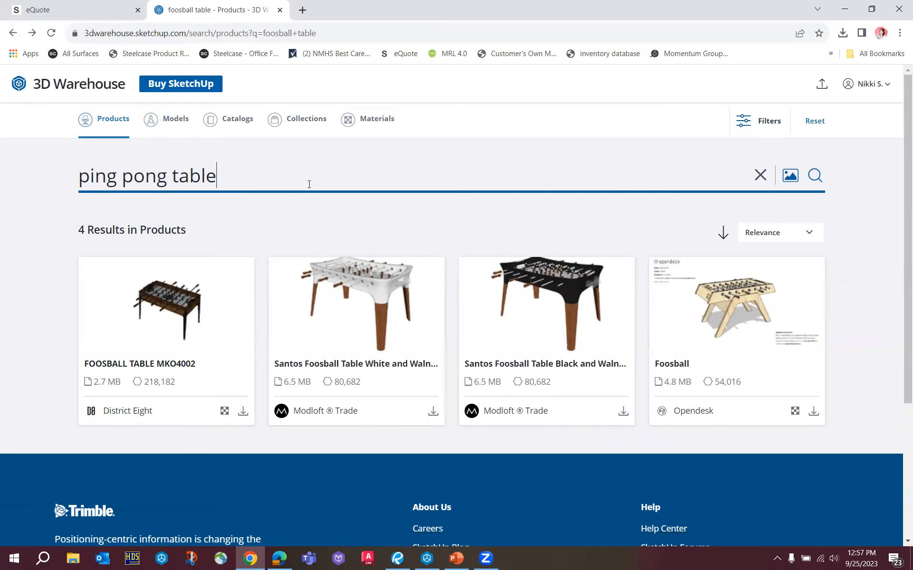
{"action": "key", "text": "Return"}
{"action": "scroll", "coordinate": [438, 351], "scroll_direction": "down", "scroll_amount": 6}
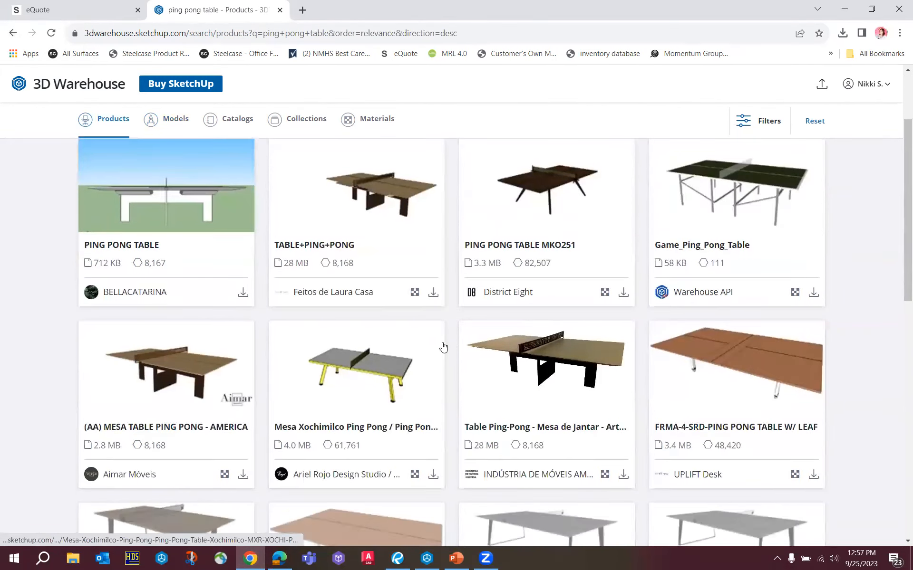
{"action": "scroll", "coordinate": [489, 336], "scroll_direction": "down", "scroll_amount": 1}
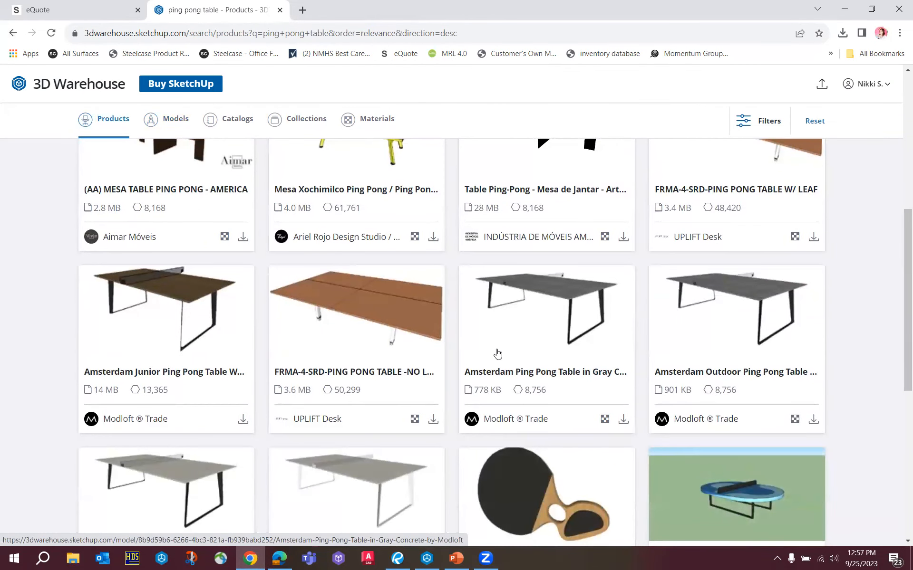
{"action": "left_click", "coordinate": [623, 421]}
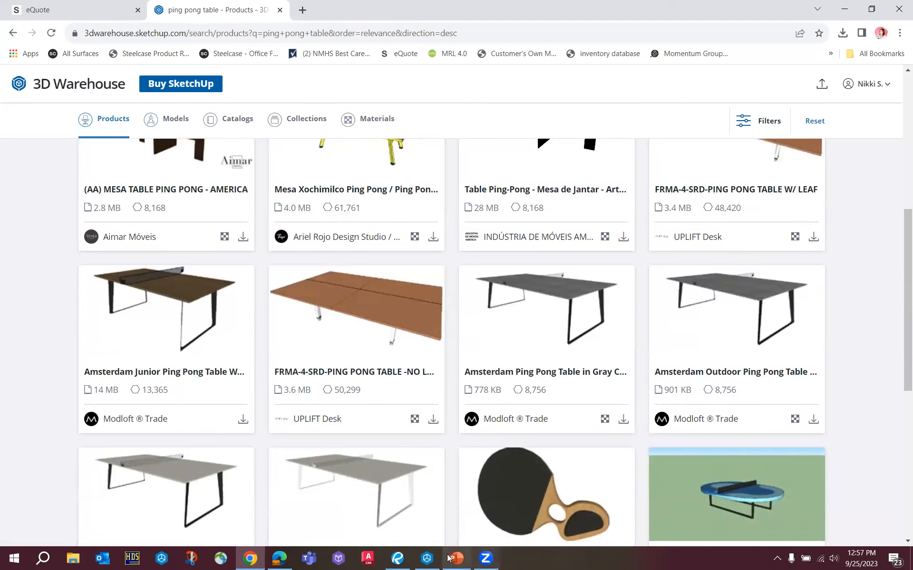
Switch back to CET and import the SketchUp model Hospital+Baby+Bassinette.skp from the Downloads folder.
{"action": "left_click", "coordinate": [427, 558]}
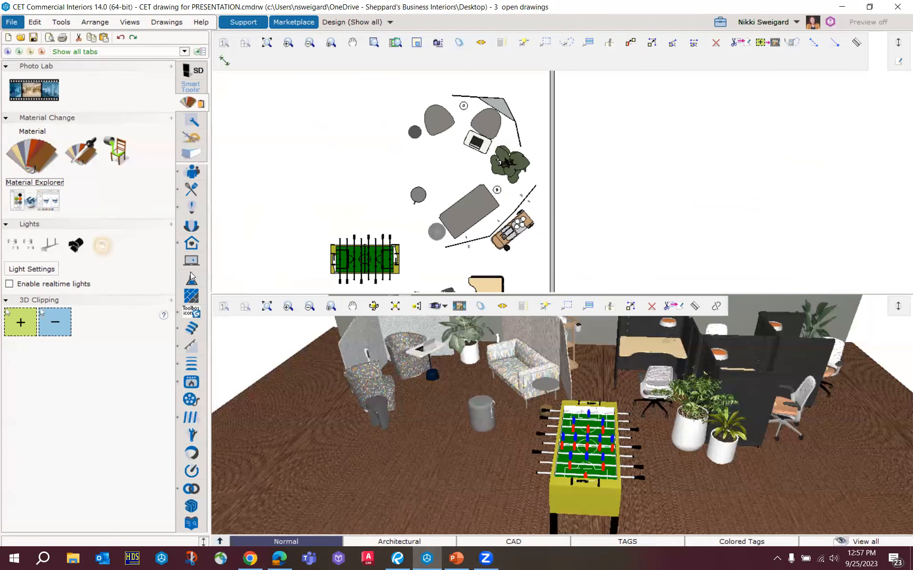
{"action": "scroll", "coordinate": [194, 268], "scroll_direction": "up", "scroll_amount": 2}
{"action": "scroll", "coordinate": [197, 365], "scroll_direction": "down", "scroll_amount": 5}
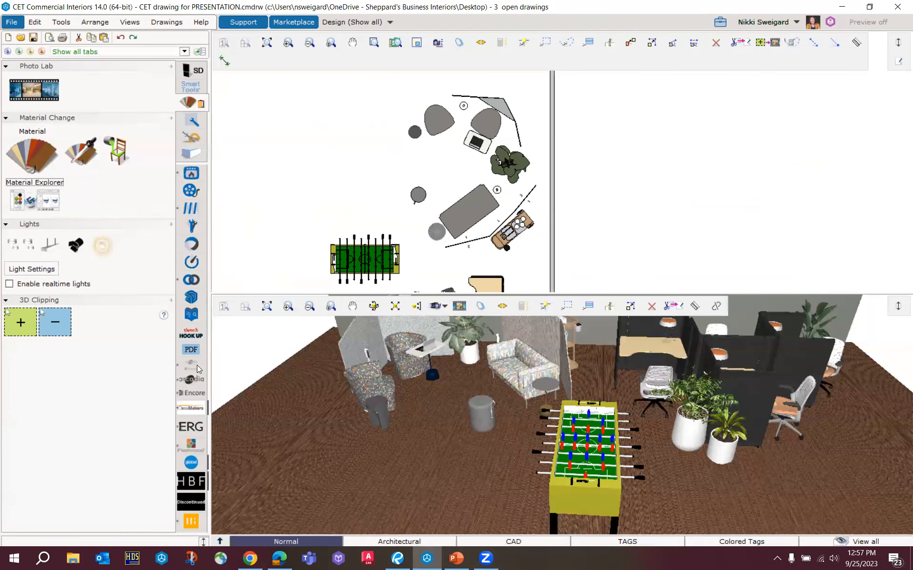
{"action": "left_click", "coordinate": [192, 296]}
{"action": "left_click", "coordinate": [118, 115]}
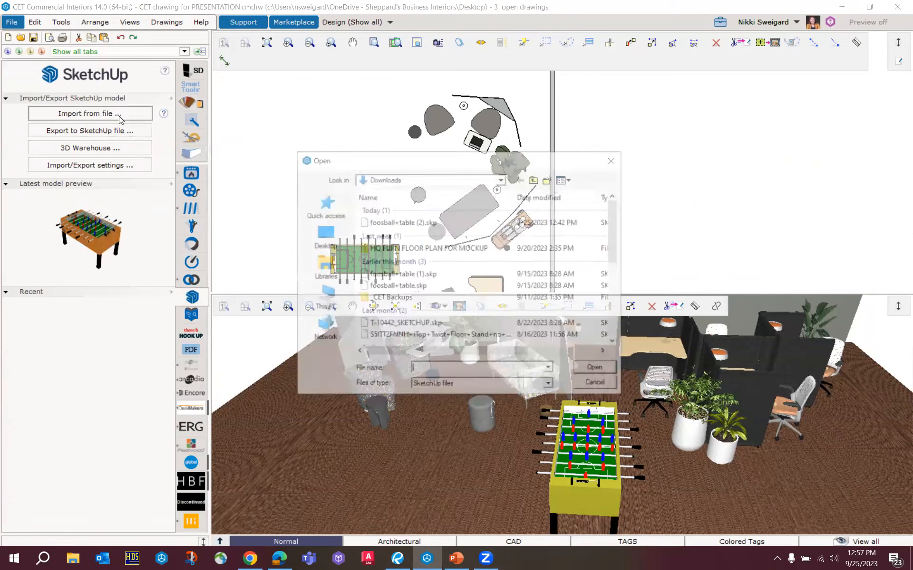
{"action": "scroll", "coordinate": [437, 290], "scroll_direction": "down", "scroll_amount": 1}
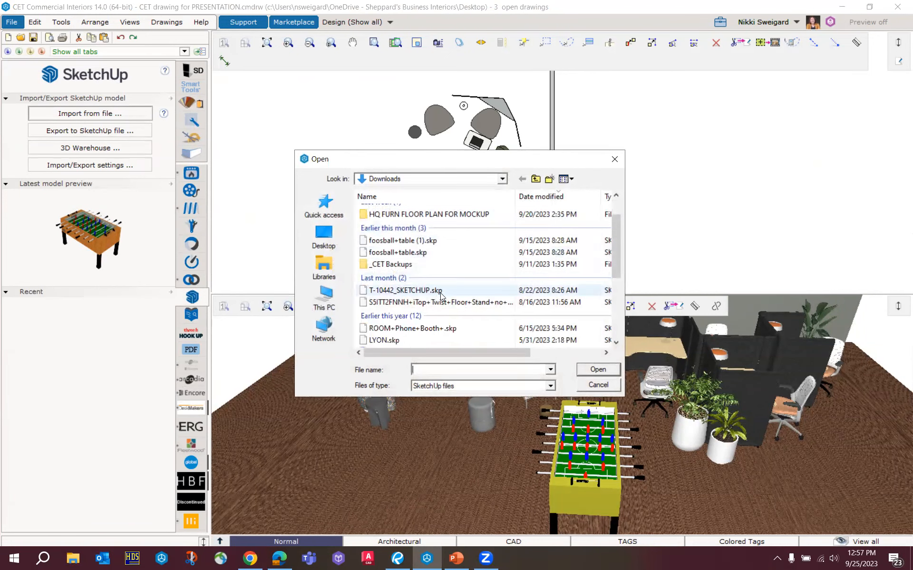
{"action": "scroll", "coordinate": [441, 296], "scroll_direction": "down", "scroll_amount": 1}
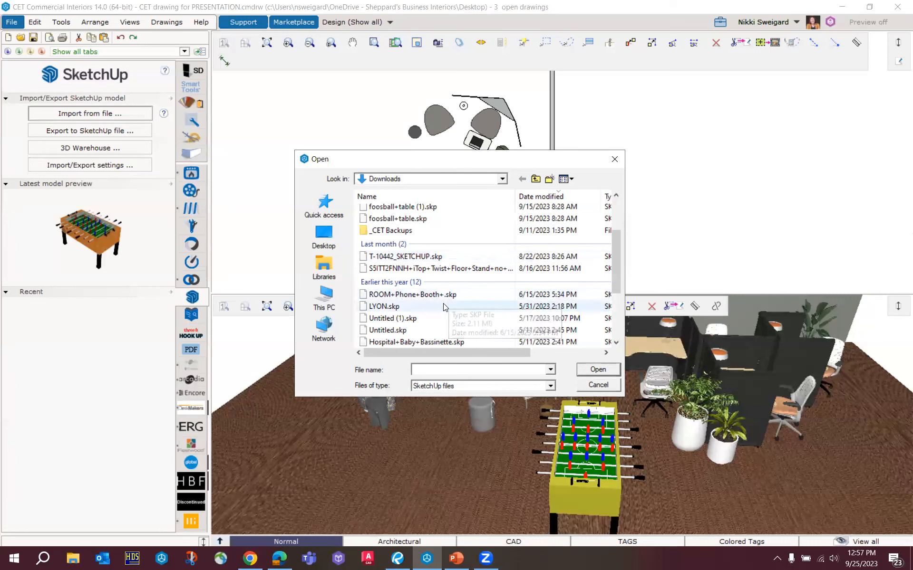
{"action": "double_click", "coordinate": [444, 342]}
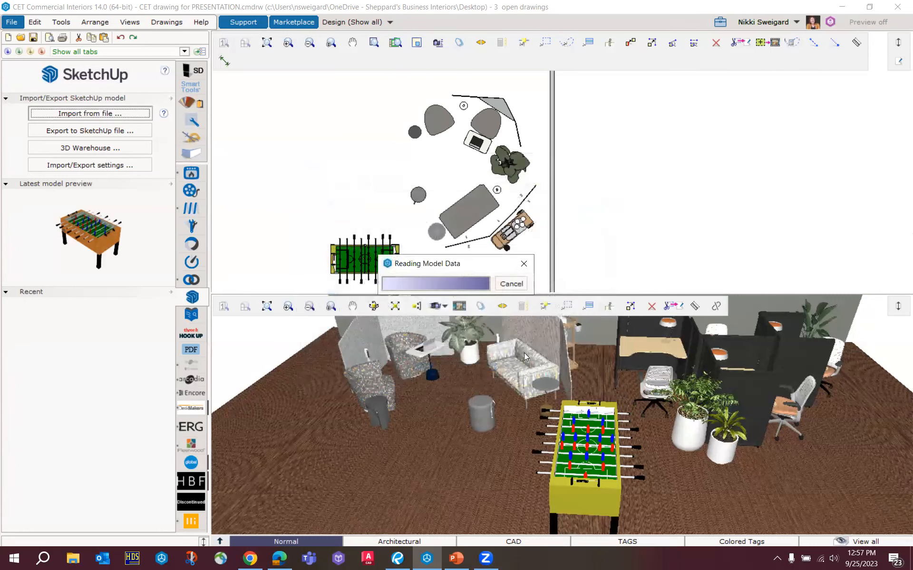
Place the imported bassinet on the wood floor between the foosball table and the round lounge stool, and inspect it up close in 3D.
{"action": "left_click_drag", "start_coordinate": [146, 260], "coordinate": [431, 490]}
{"action": "scroll", "coordinate": [466, 456], "scroll_direction": "up", "scroll_amount": 5}
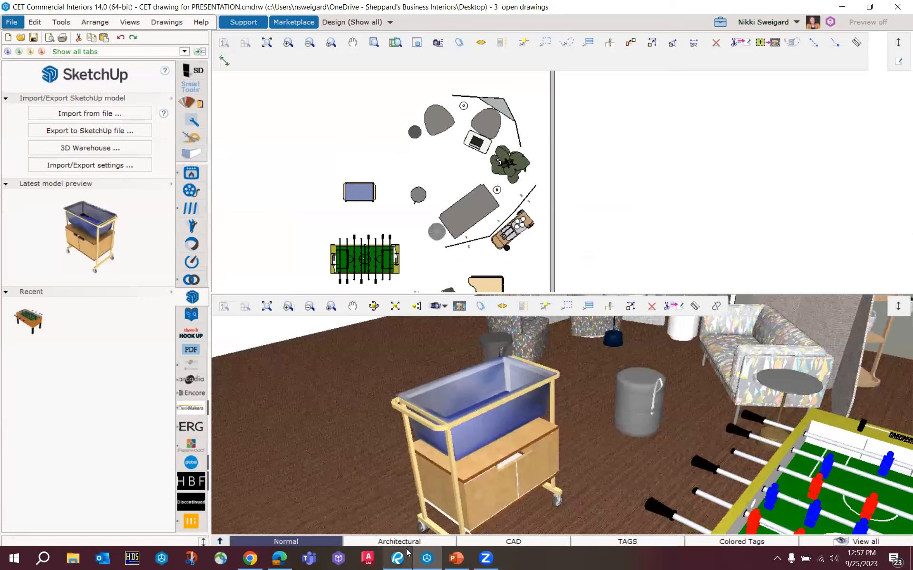
{"action": "middle_click_drag", "start_coordinate": [522, 516], "coordinate": [549, 494]}
{"action": "left_click", "coordinate": [550, 487]}
{"action": "left_click", "coordinate": [582, 494]}
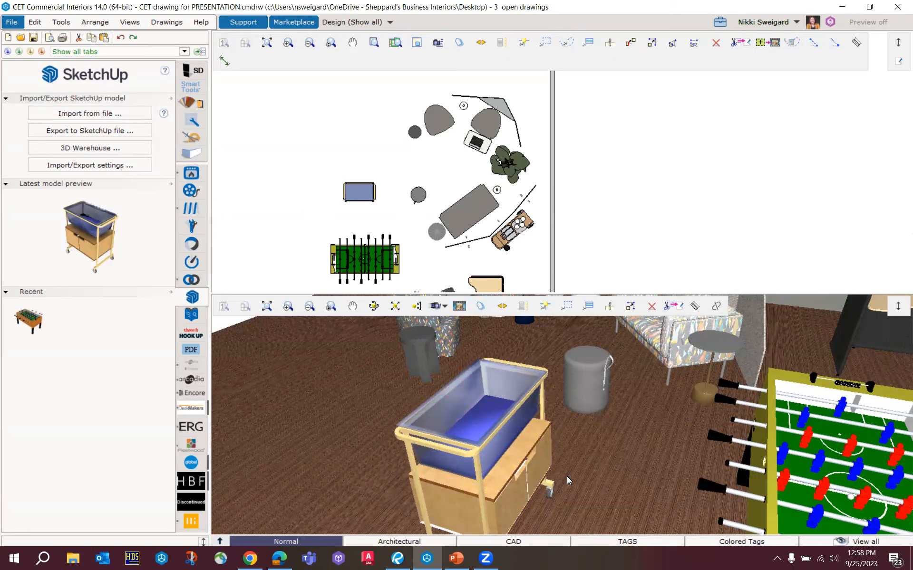
Switch to PowerPoint and present the closing WE "NAILED IT"! slide full screen.
{"action": "left_click", "coordinate": [461, 560]}
{"action": "left_click", "coordinate": [71, 473]}
{"action": "left_click", "coordinate": [44, 67]}
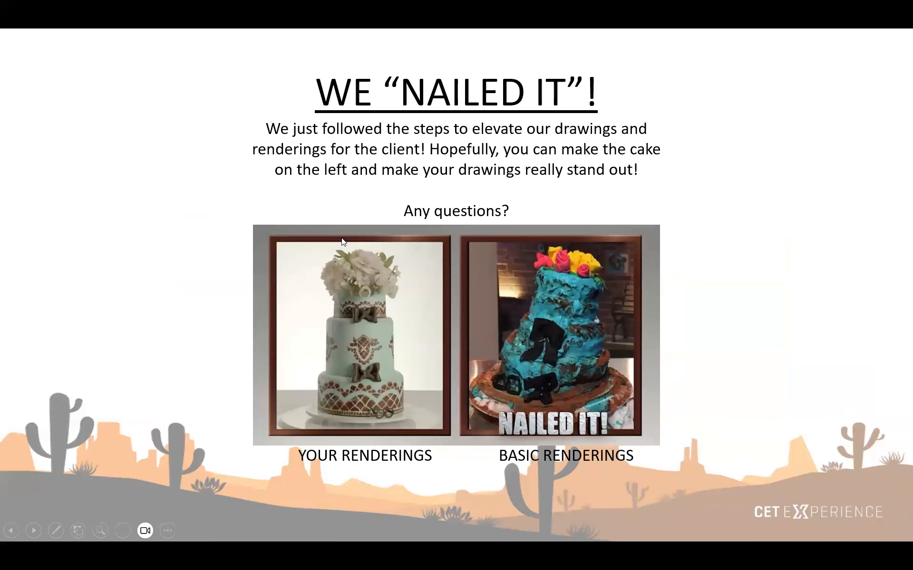